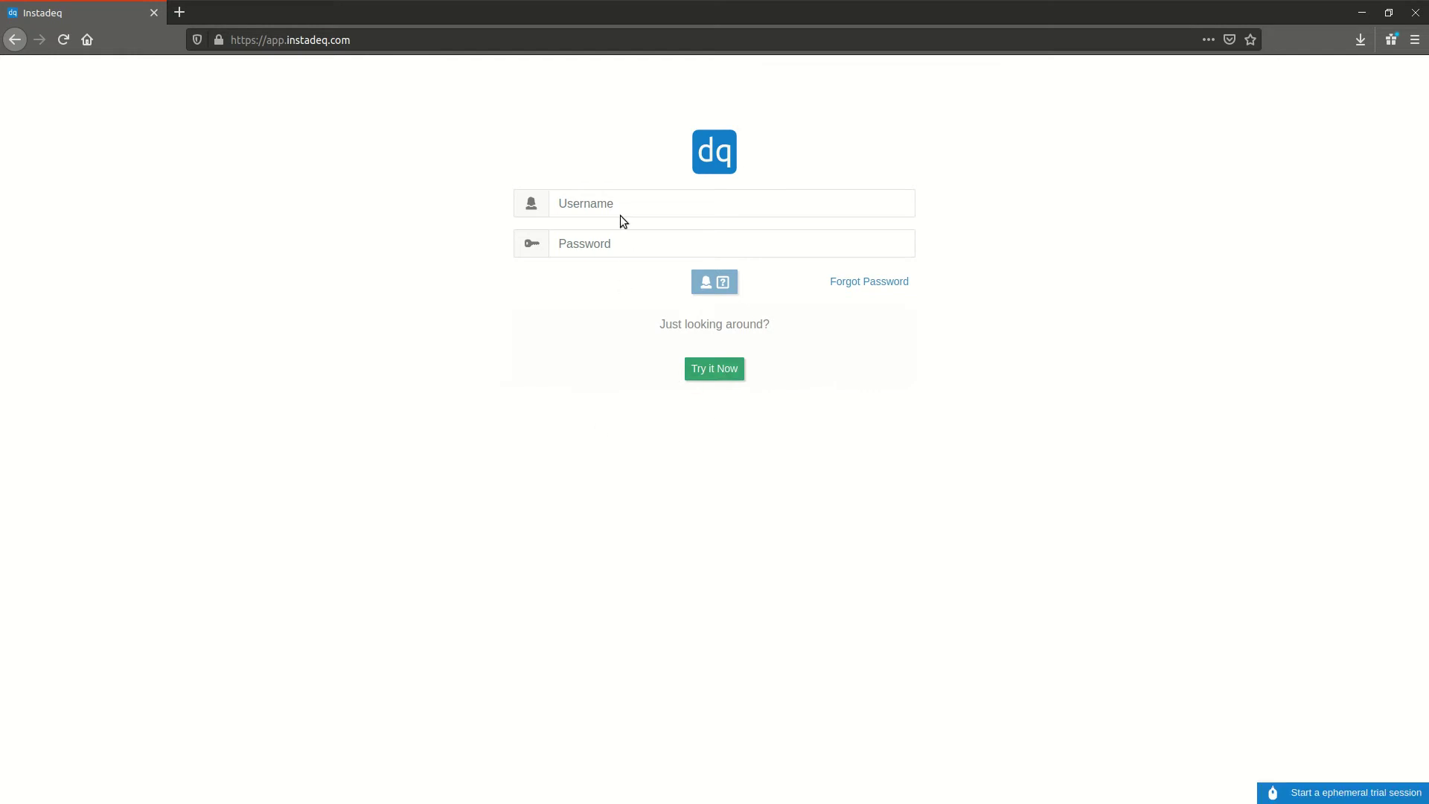
- Start an ephemeral trial session and rename its deck "new title"
{"action": "left_click", "coordinate": [718, 370]}
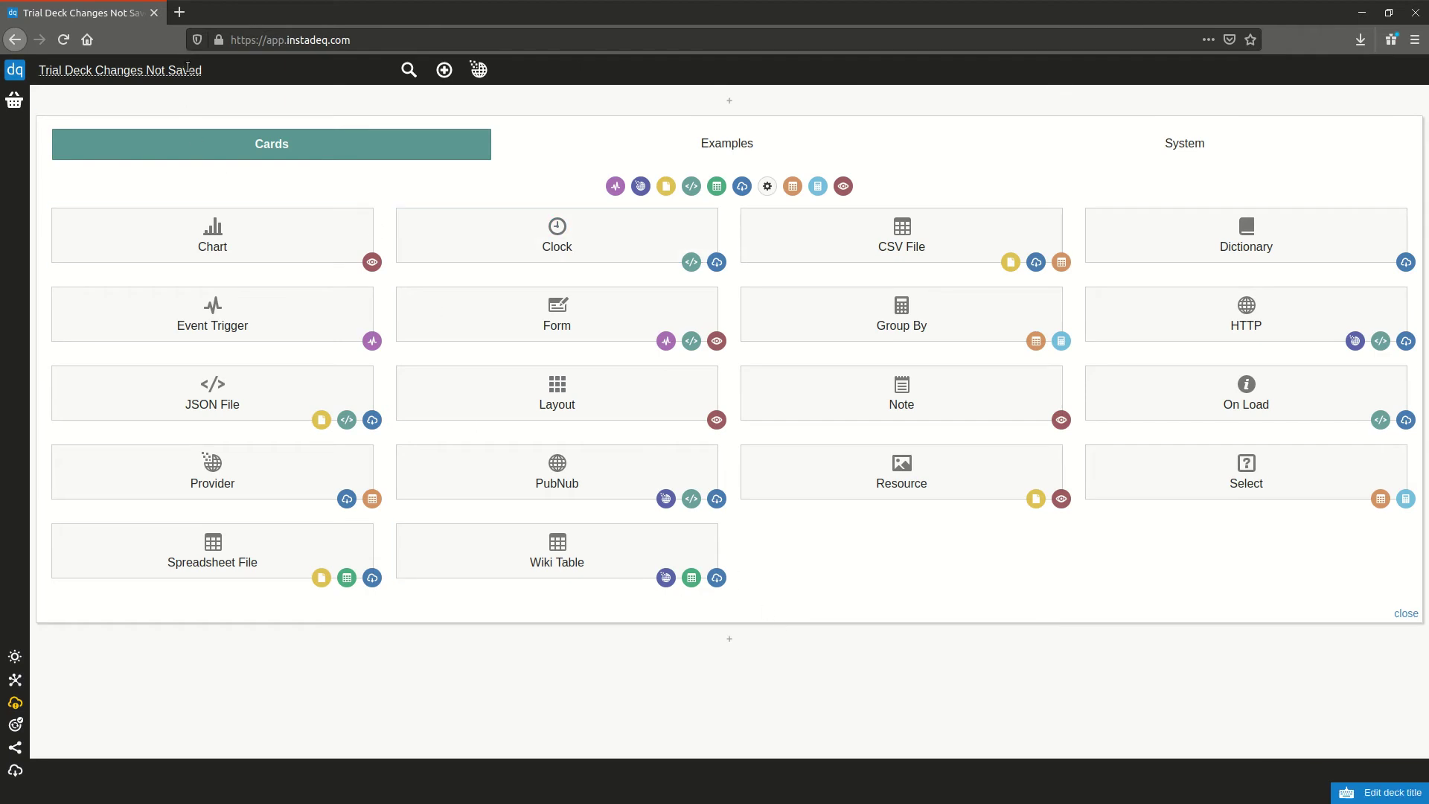
{"action": "left_click", "coordinate": [185, 71]}
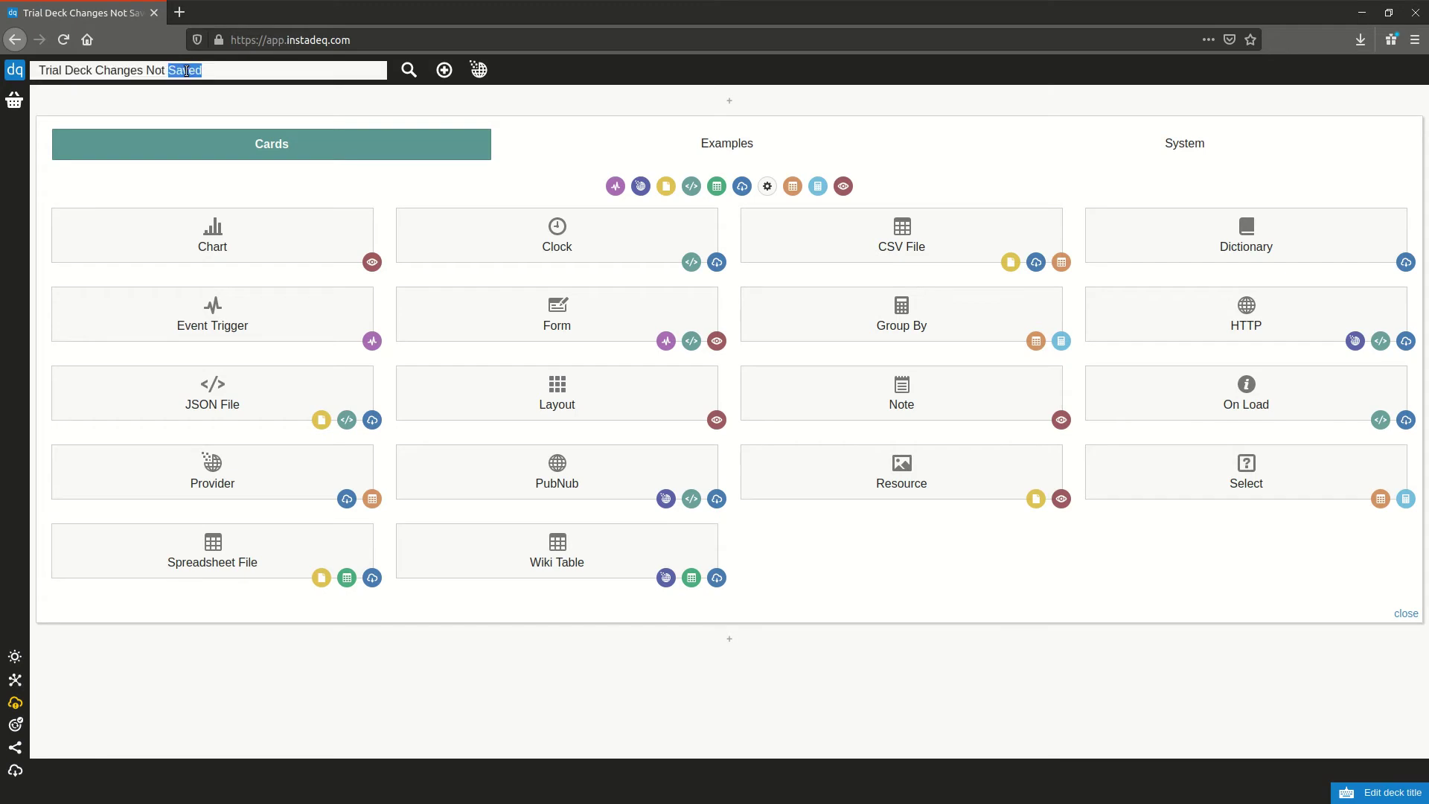
{"action": "type", "text": "new title"}
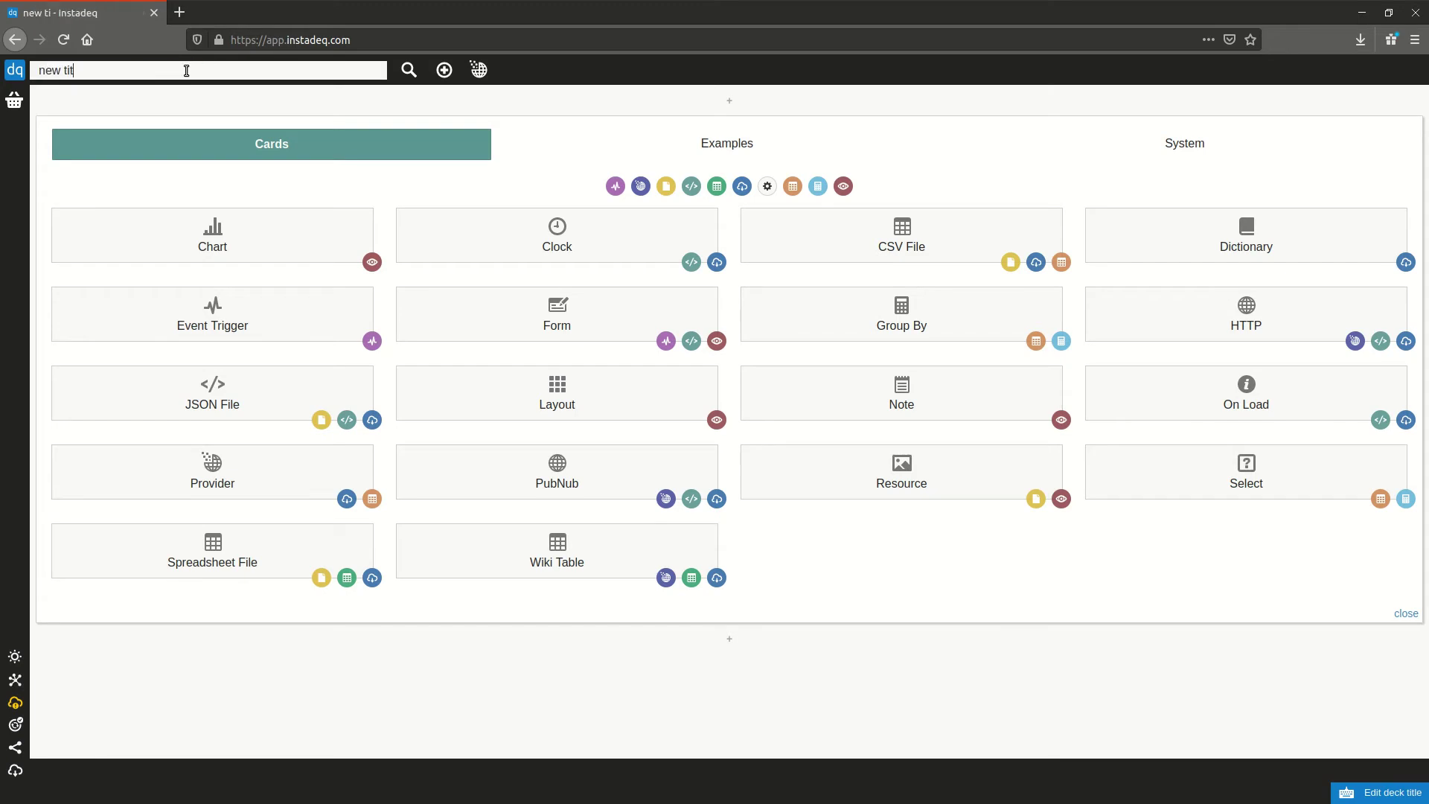
{"action": "left_click", "coordinate": [632, 75]}
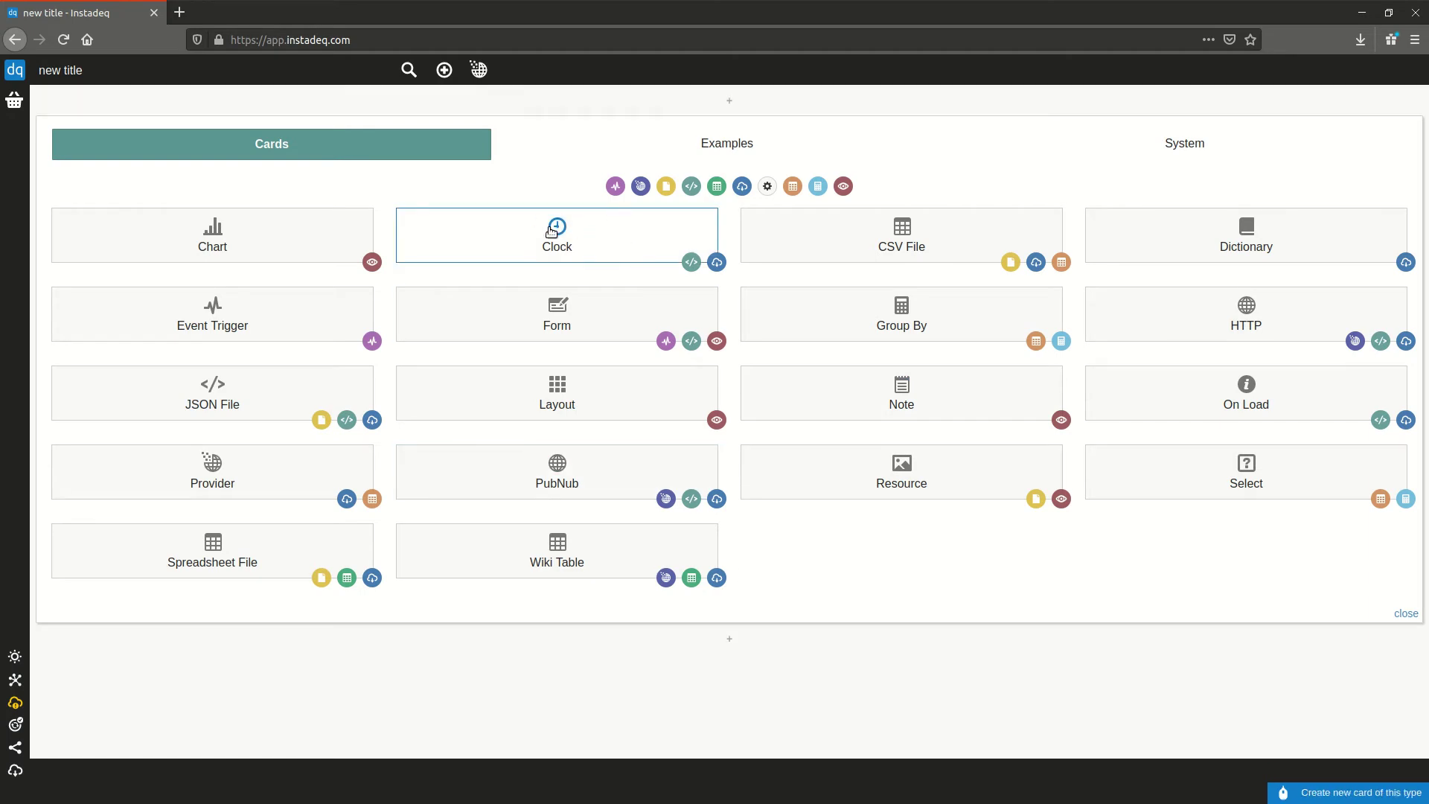
- Add a Clock card to the deck and a Select card directly below it
{"action": "left_click", "coordinate": [555, 228]}
{"action": "left_click", "coordinate": [765, 277]}
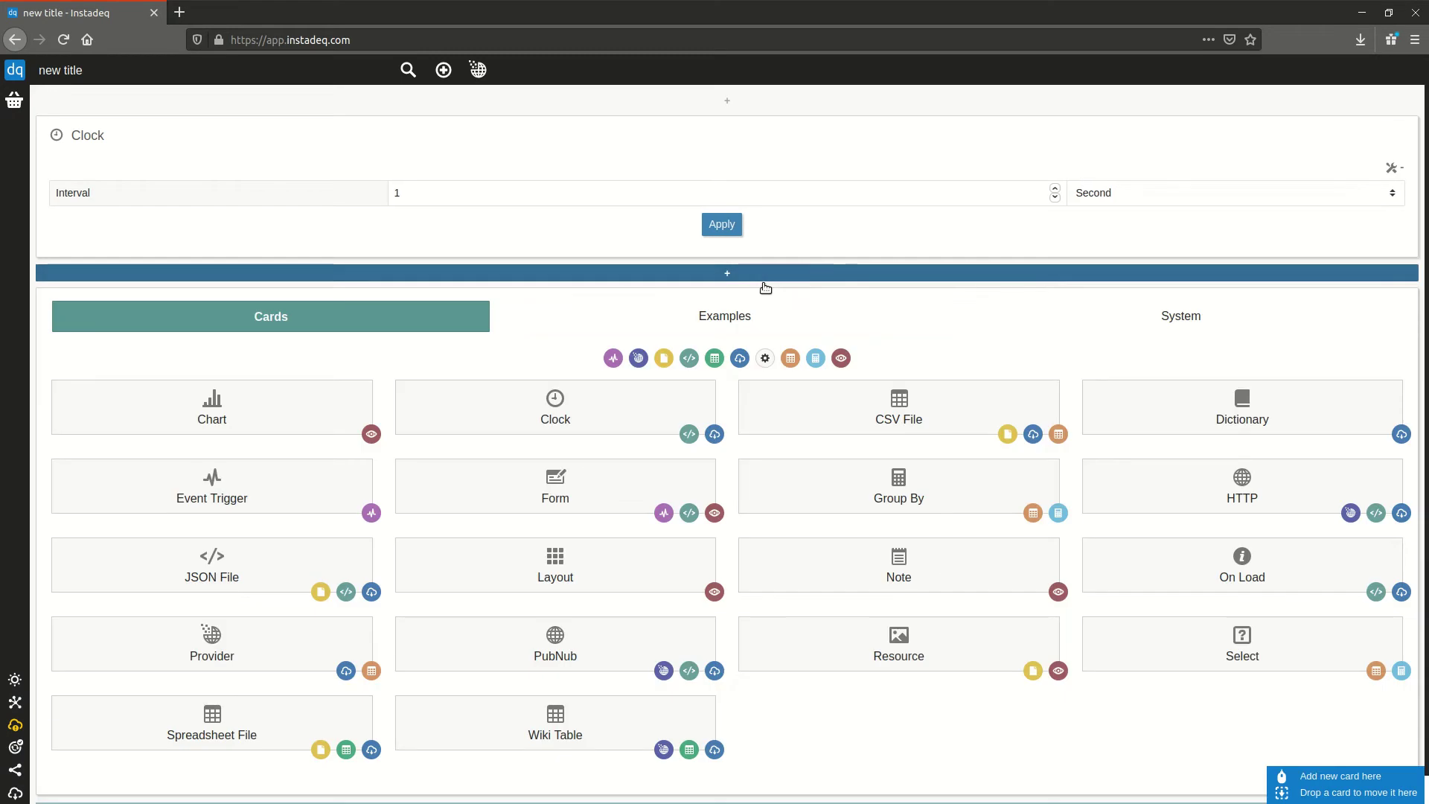
{"action": "scroll", "coordinate": [774, 335], "scroll_direction": "down", "scroll_amount": 1}
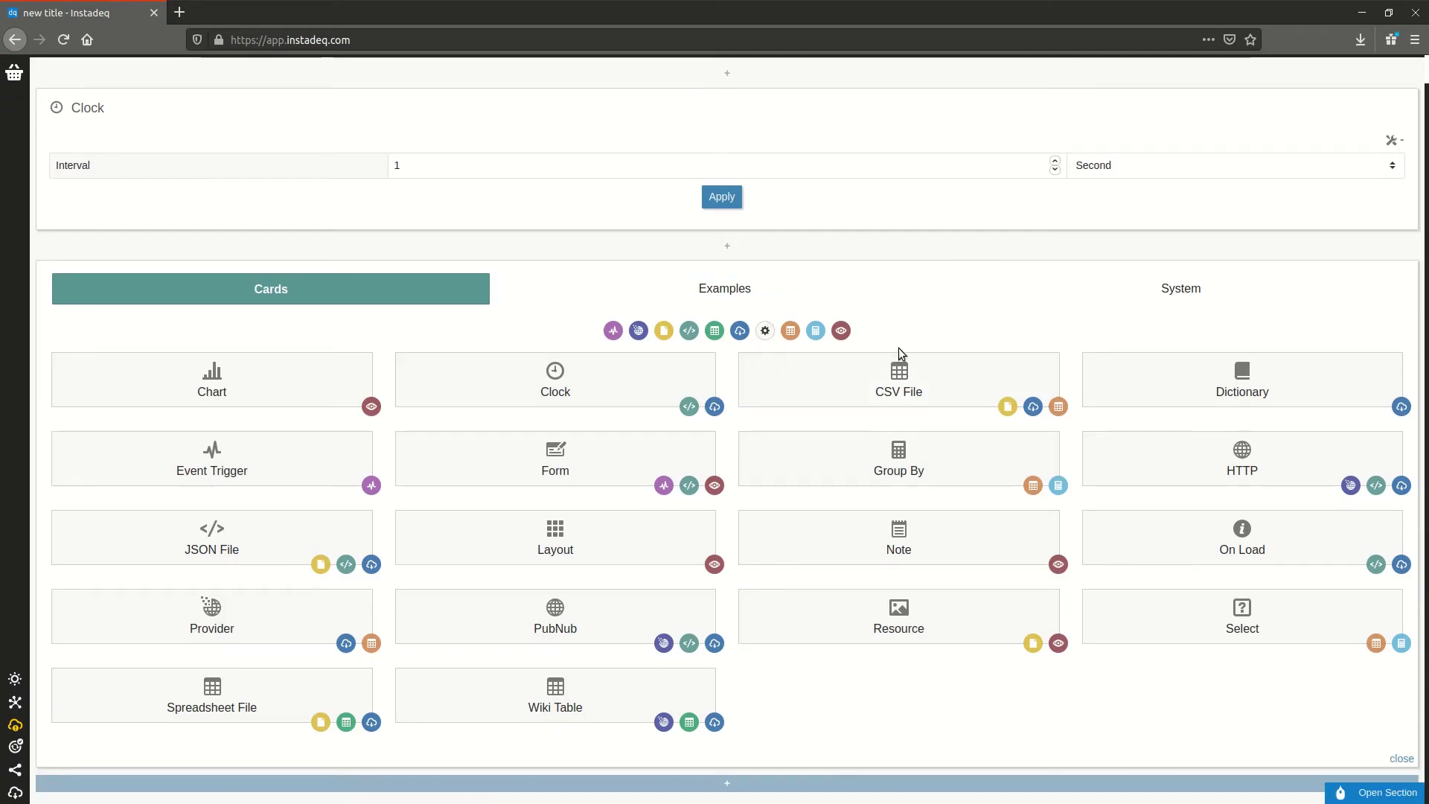
{"action": "left_click", "coordinate": [1176, 639]}
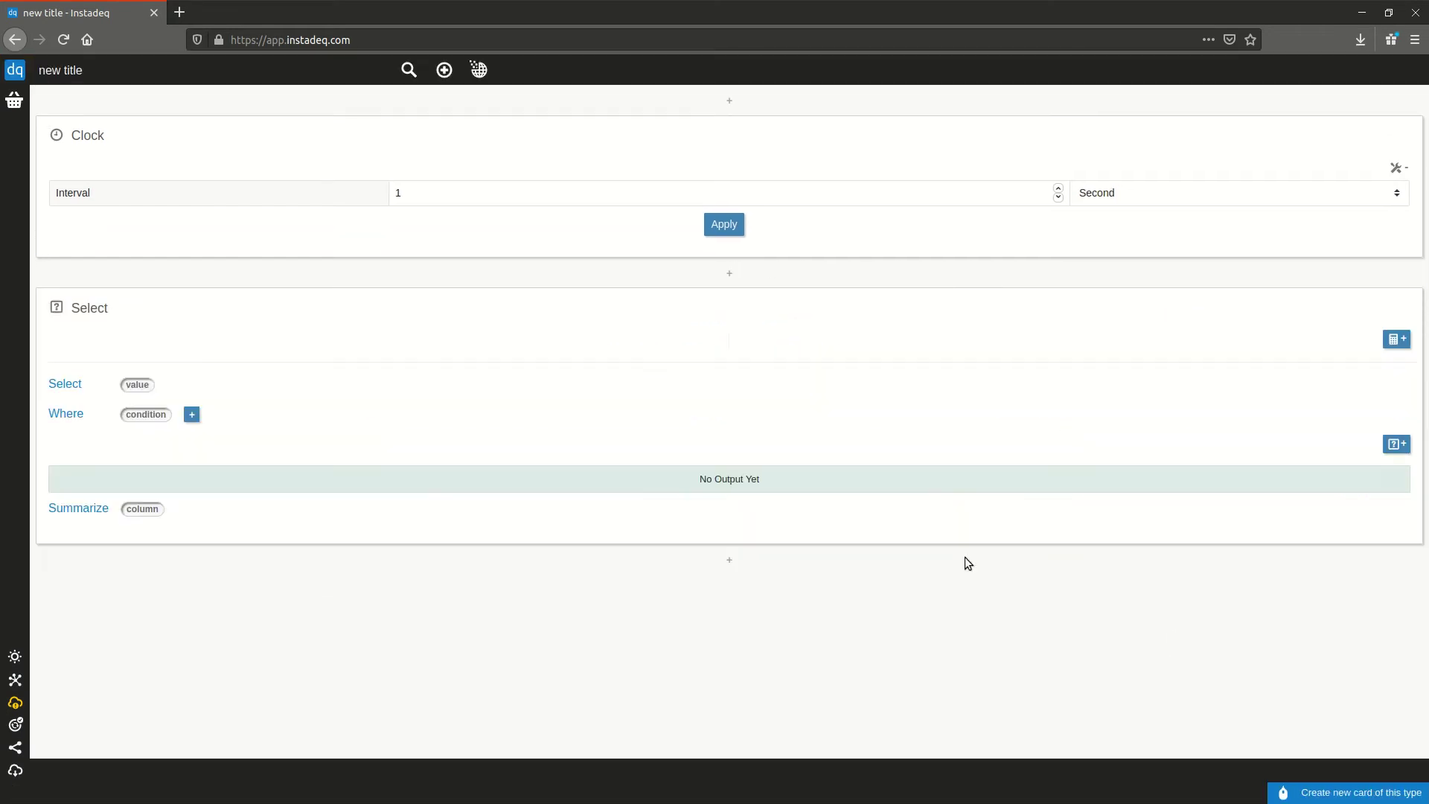
- Browse the new-card choices between the Clock and Select cards by source, system and Group By/Select category, clearing each filter
{"action": "left_click", "coordinate": [675, 280]}
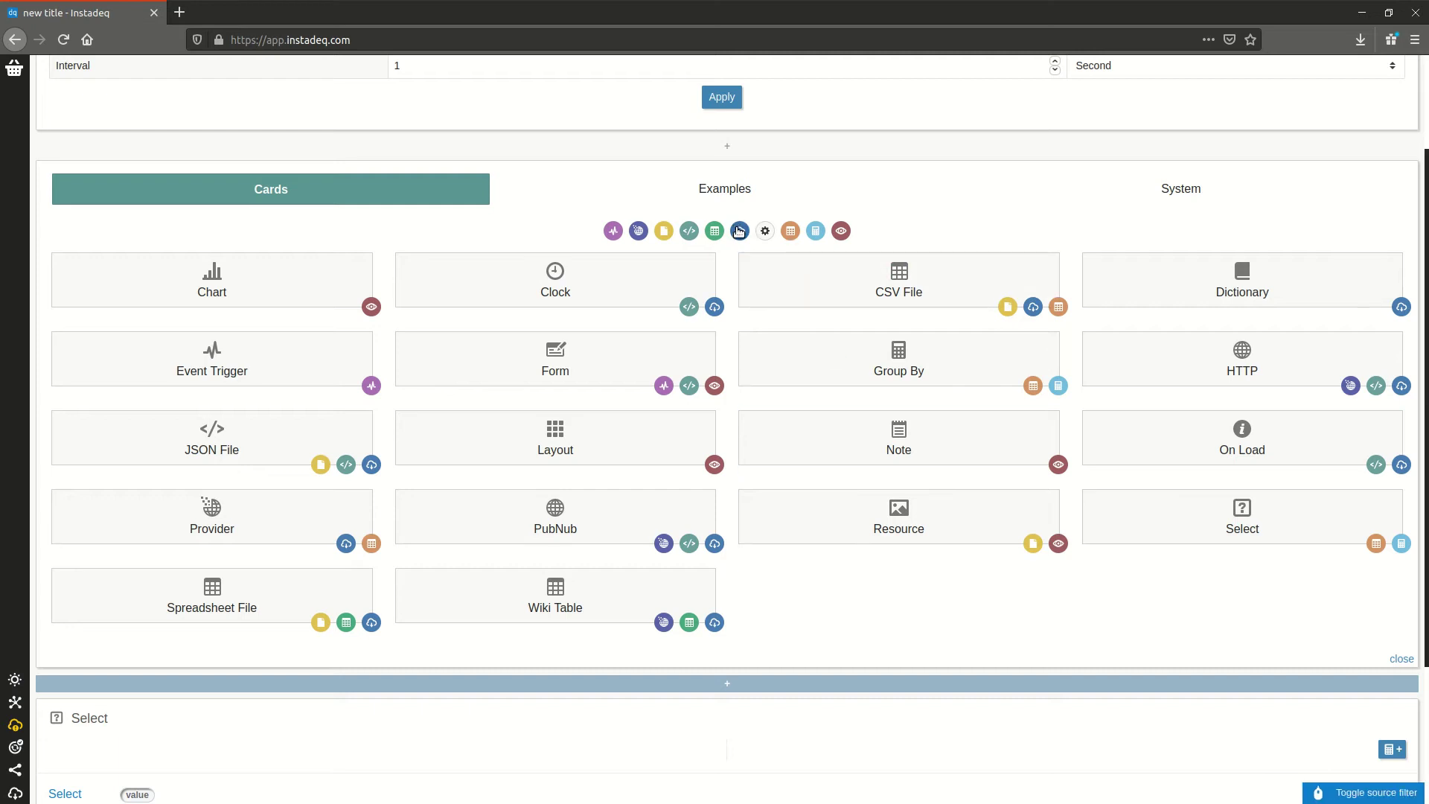
{"action": "left_click", "coordinate": [739, 232]}
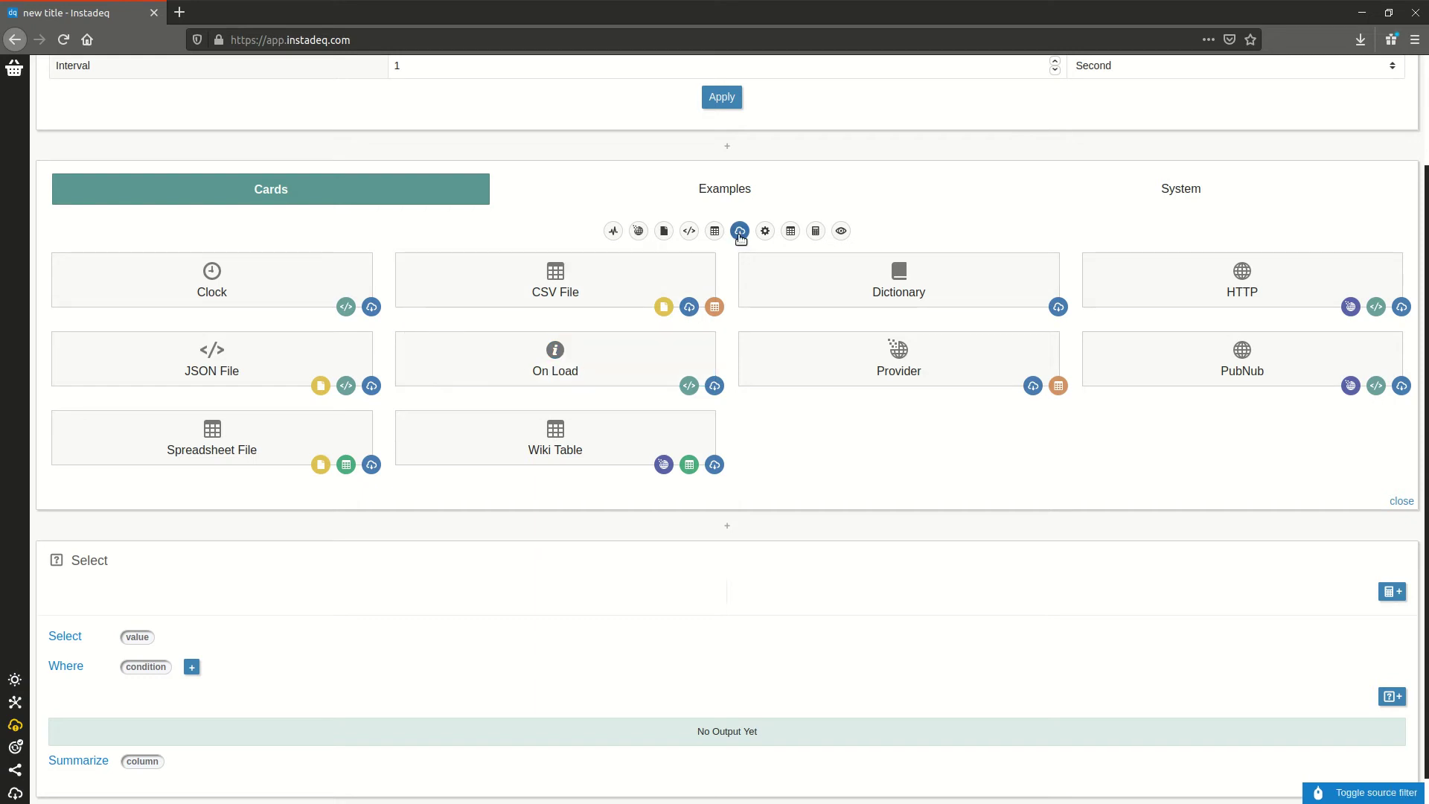
{"action": "left_click", "coordinate": [739, 231]}
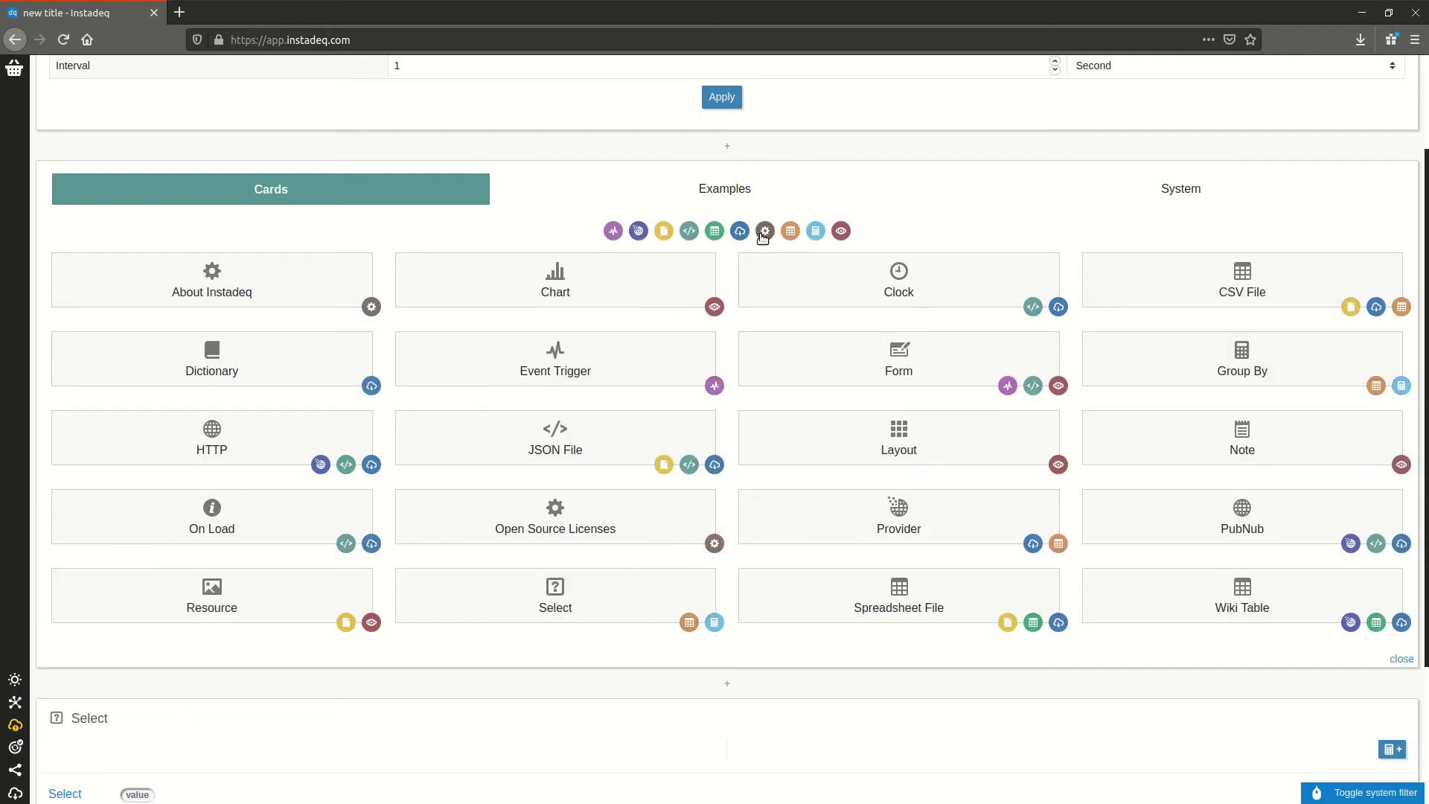
{"action": "left_click", "coordinate": [765, 232]}
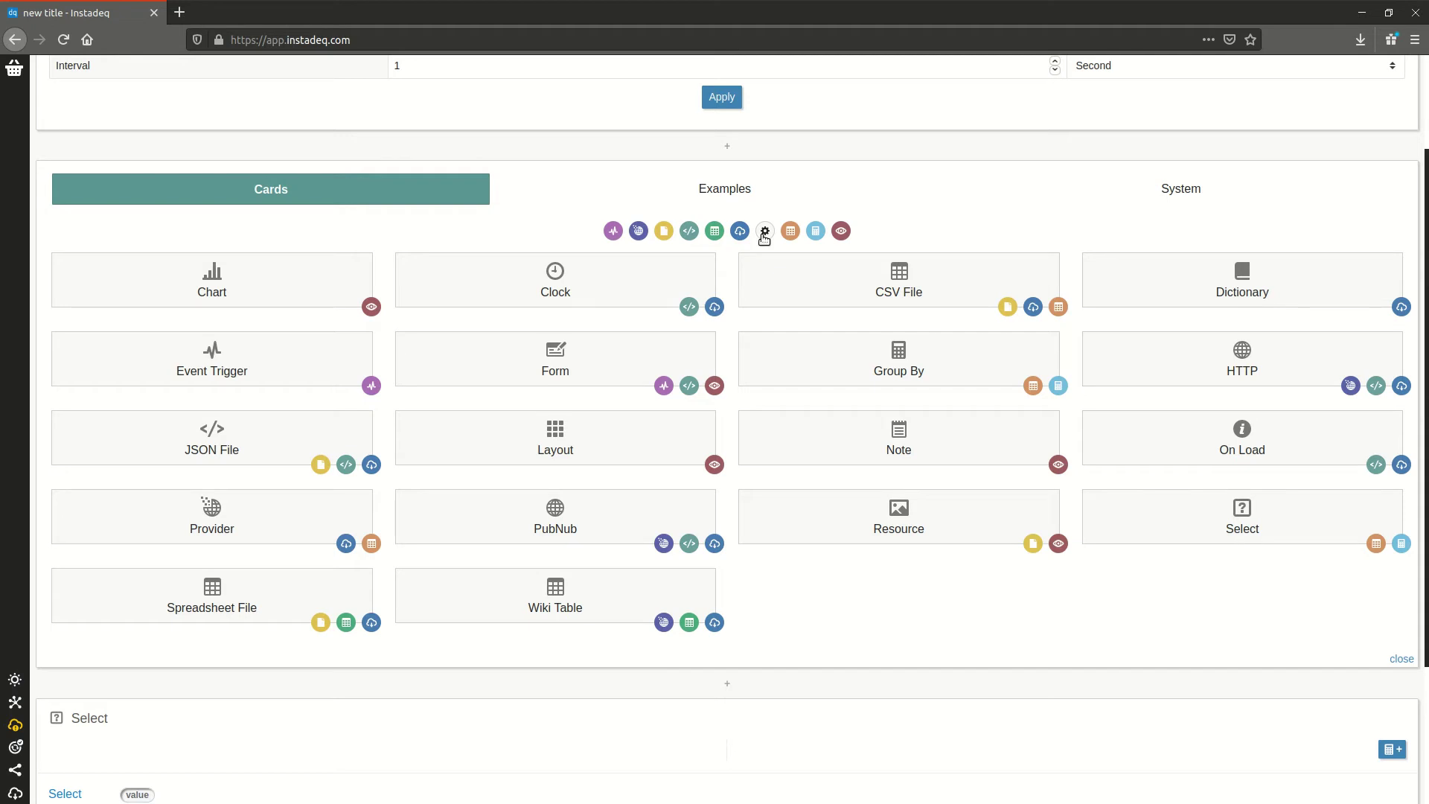
{"action": "left_click", "coordinate": [764, 232]}
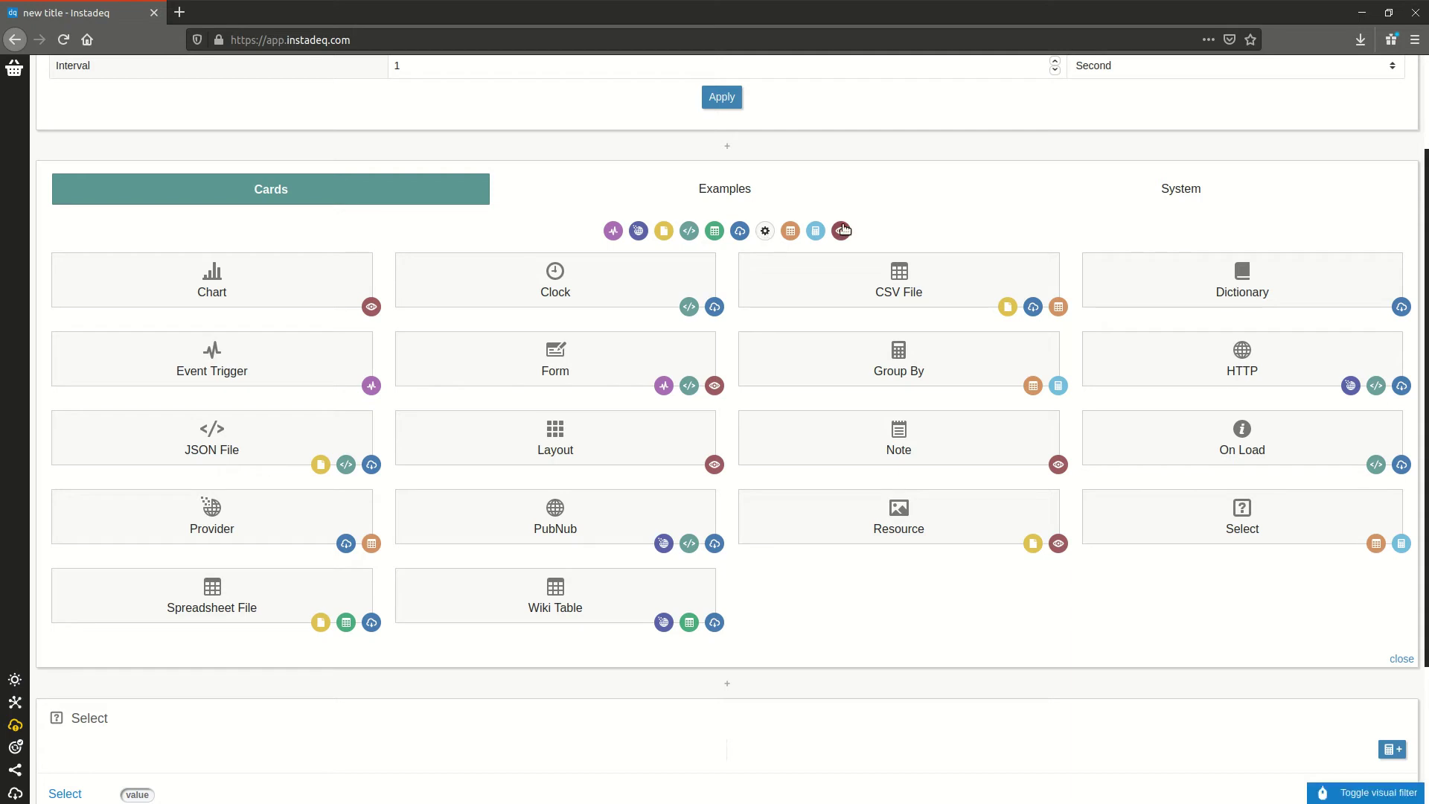
{"action": "left_click", "coordinate": [816, 232]}
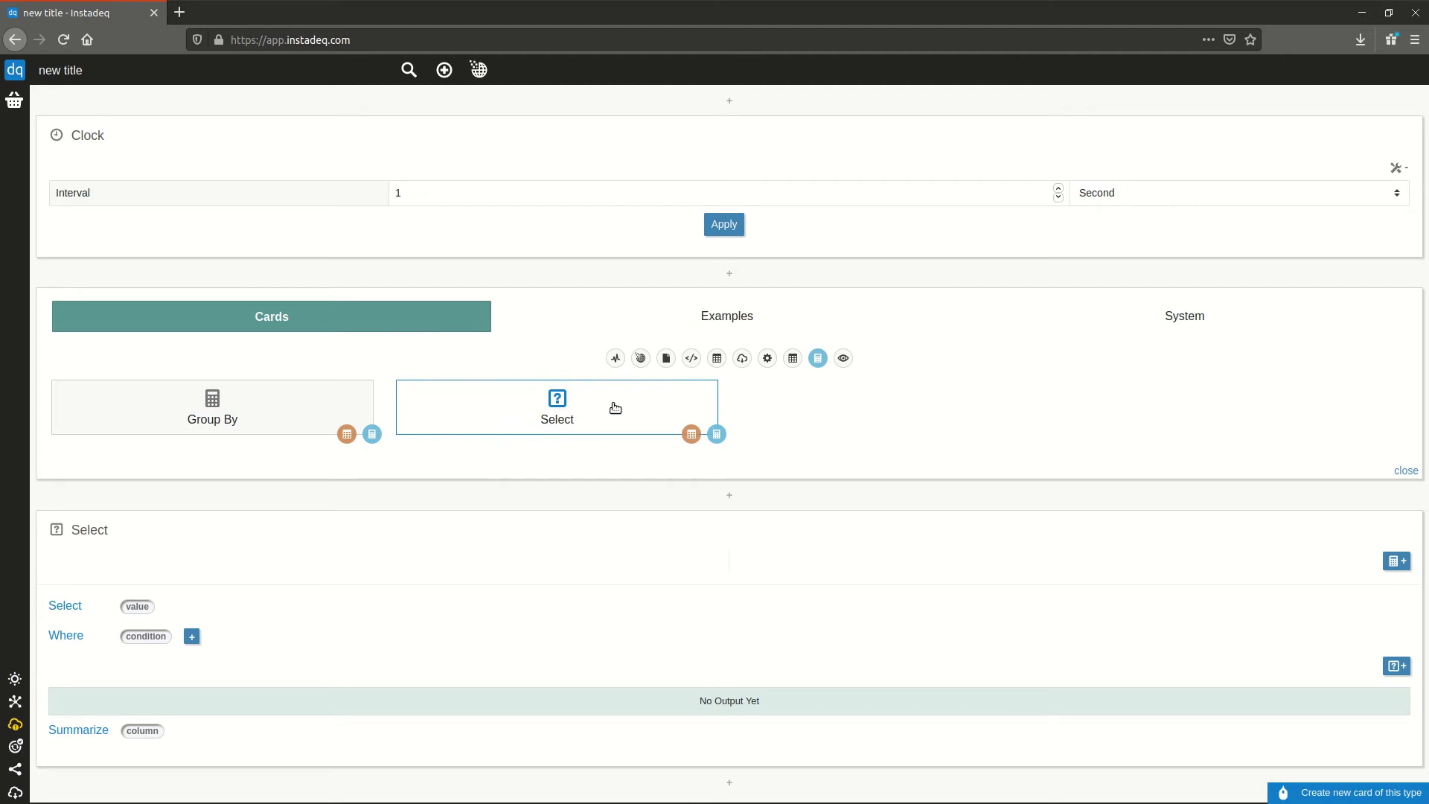
{"action": "left_click", "coordinate": [817, 360]}
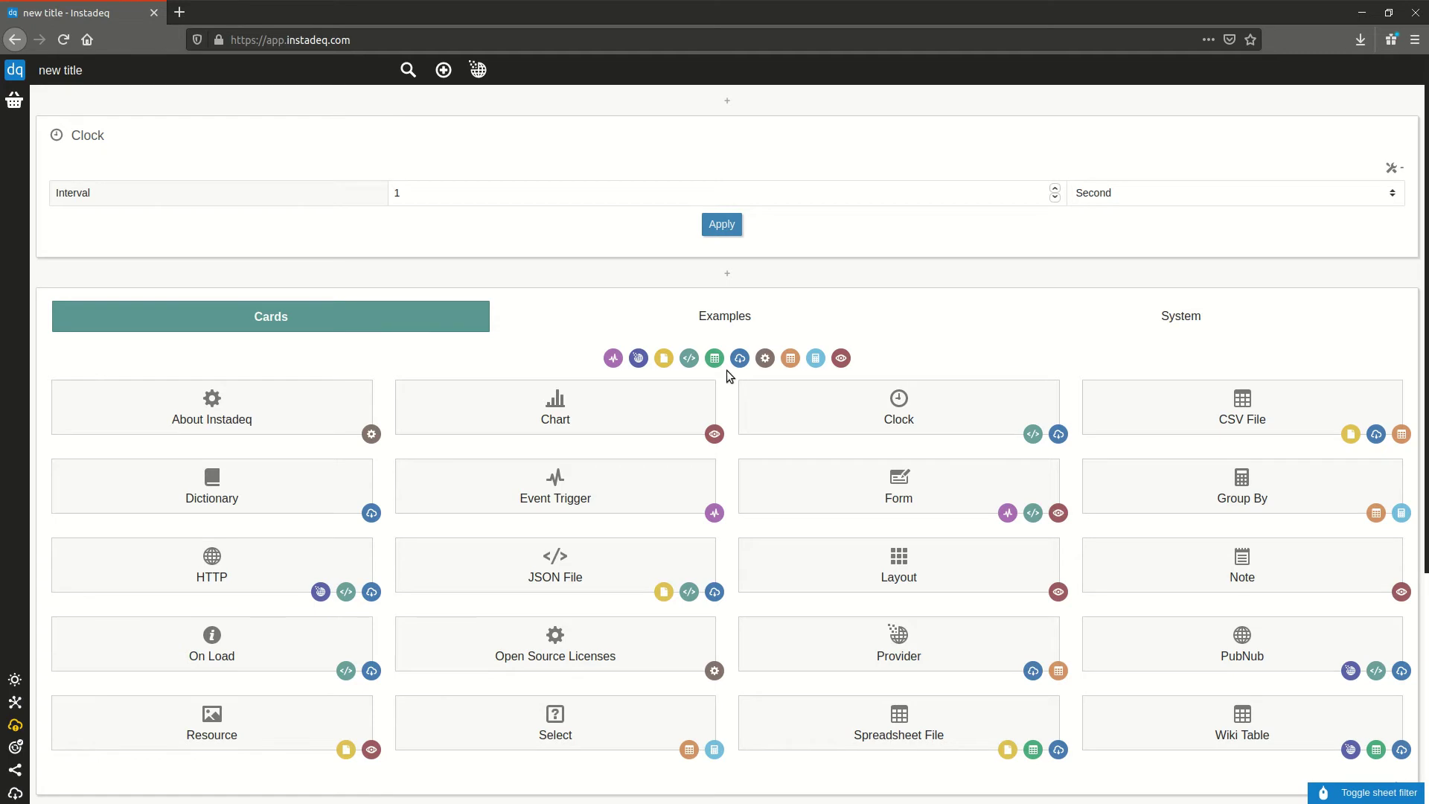
{"action": "scroll", "coordinate": [976, 353], "scroll_direction": "down", "scroll_amount": 2}
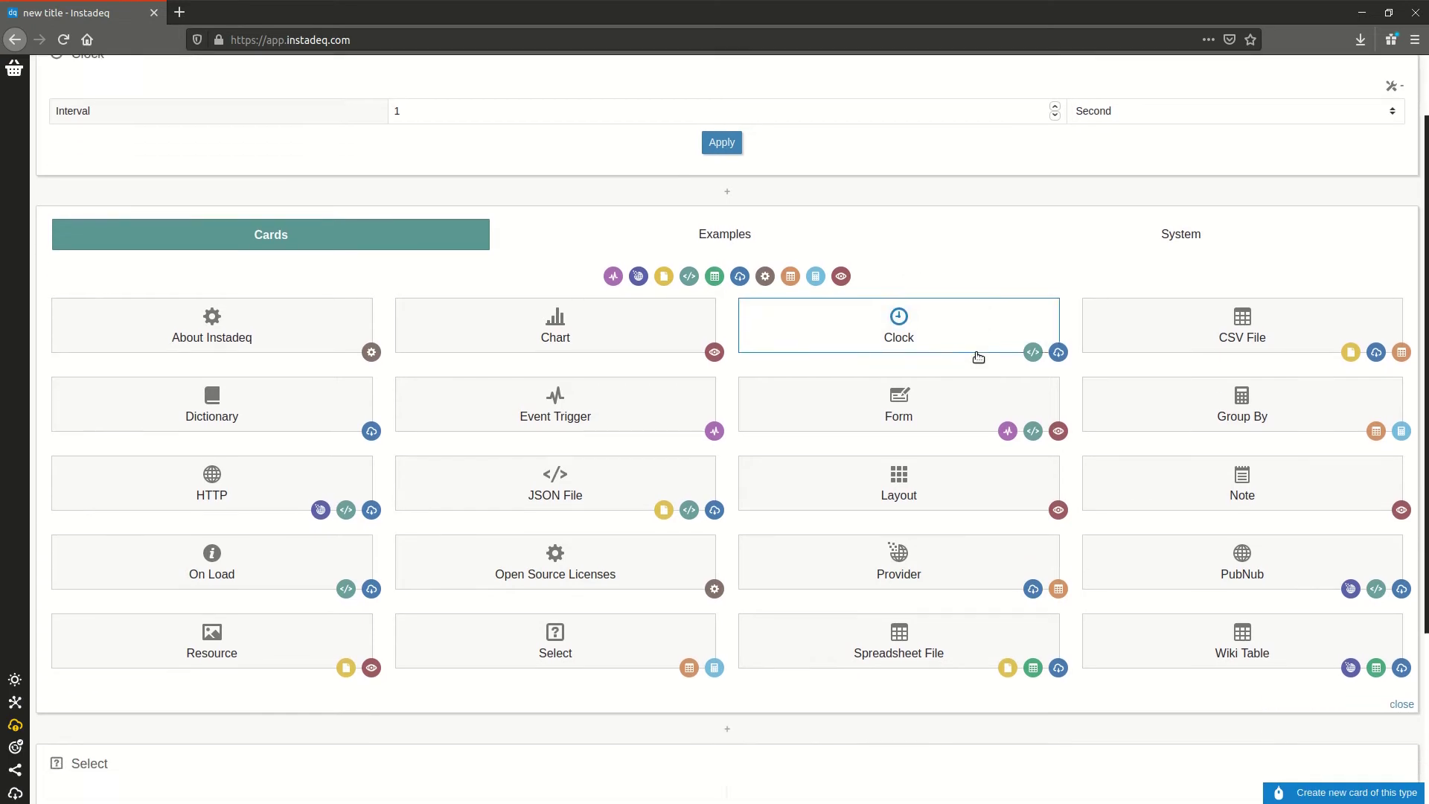
{"action": "left_click", "coordinate": [765, 273]}
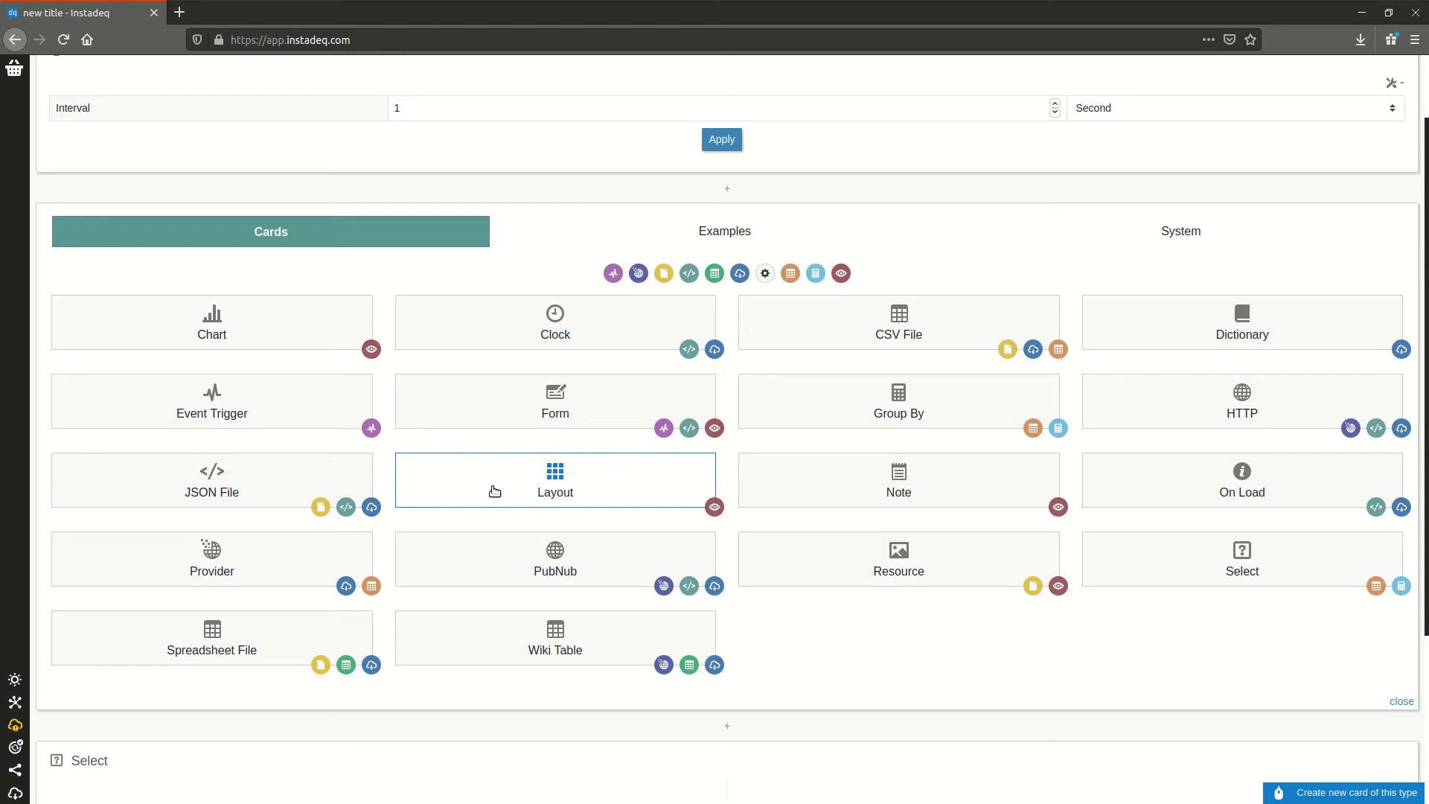
- Add a Layout card below the Clock card and preview its grid at each screen resolution, ending on the largest display
{"action": "left_click", "coordinate": [494, 491]}
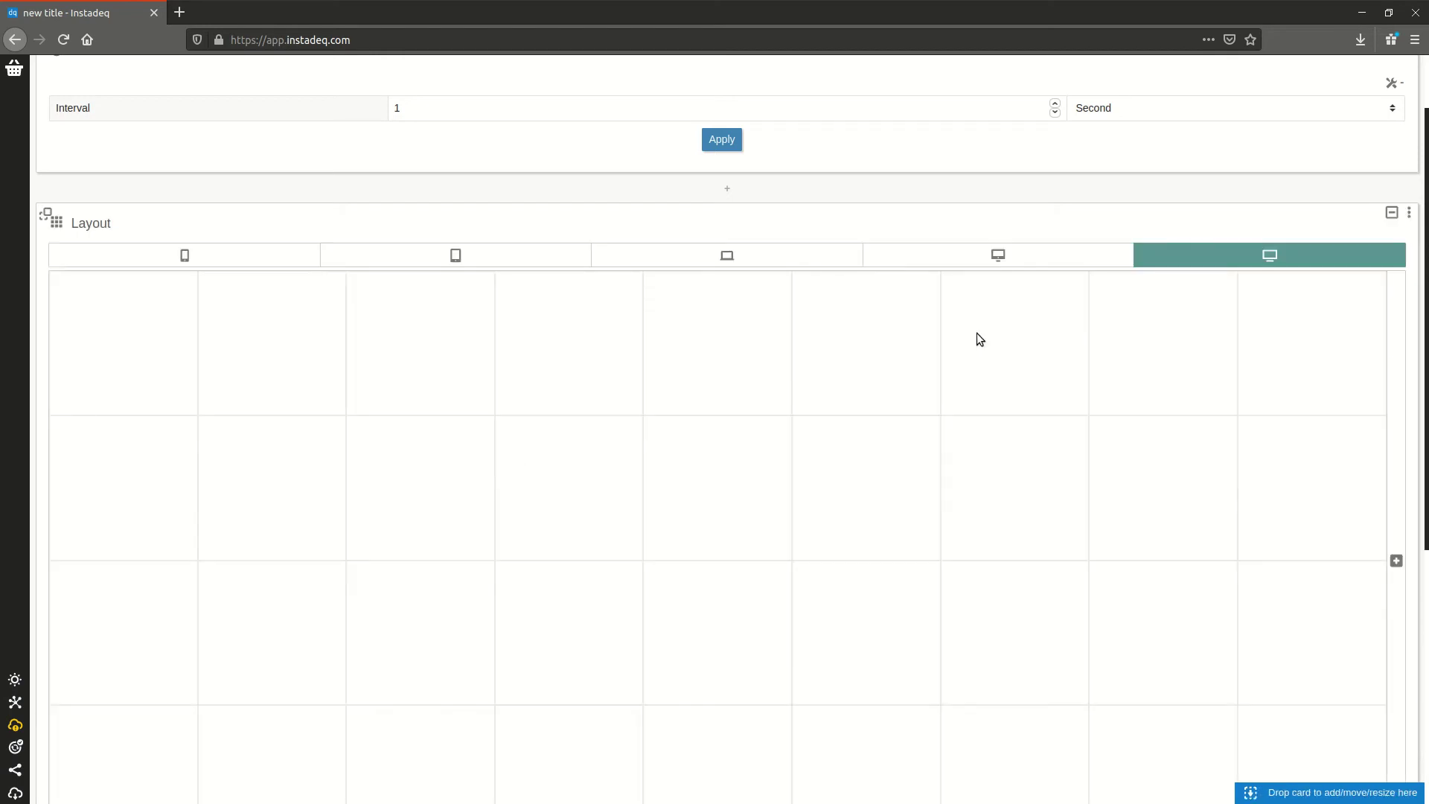
{"action": "left_click", "coordinate": [1112, 259]}
{"action": "left_click", "coordinate": [739, 253]}
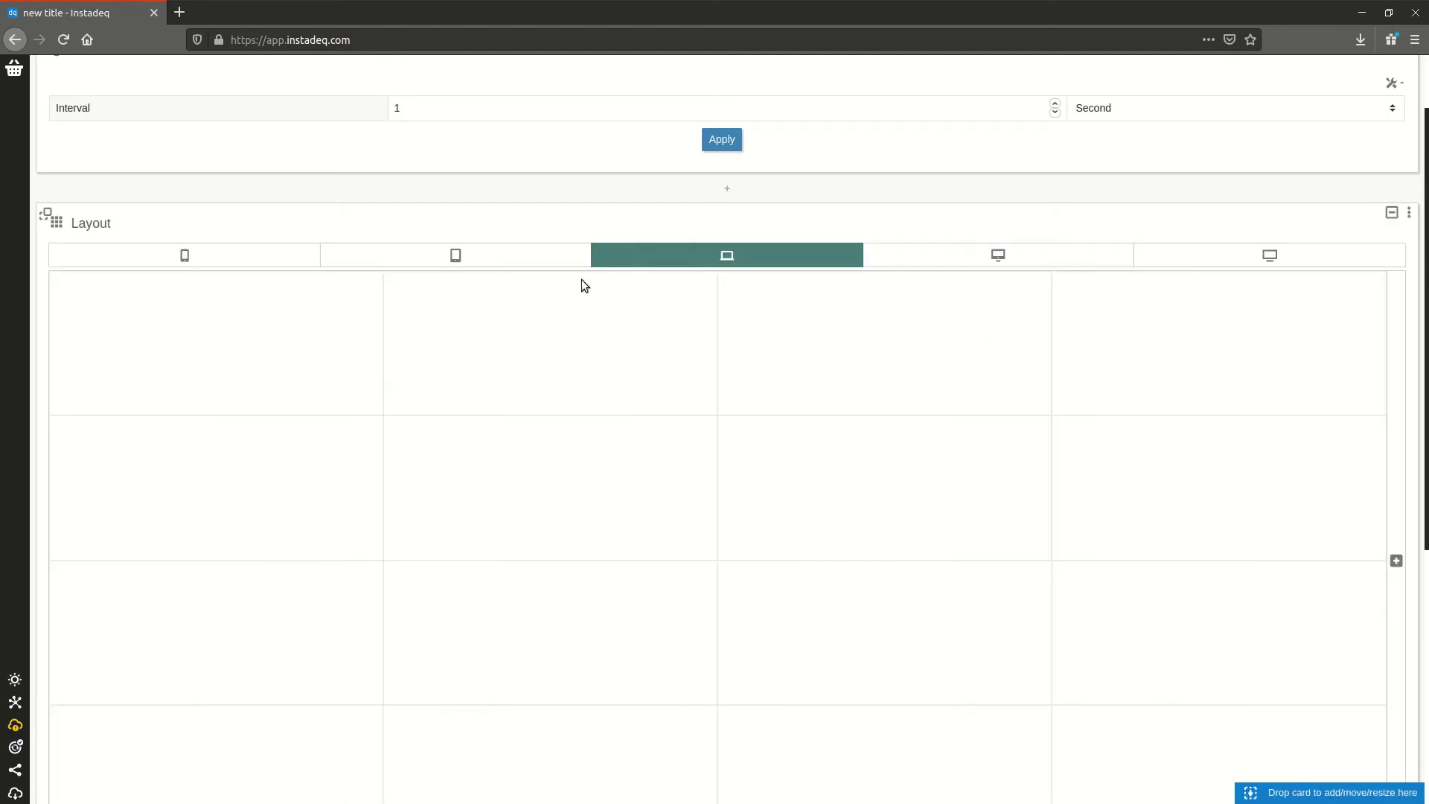
{"action": "left_click", "coordinate": [536, 258]}
{"action": "left_click", "coordinate": [257, 265]}
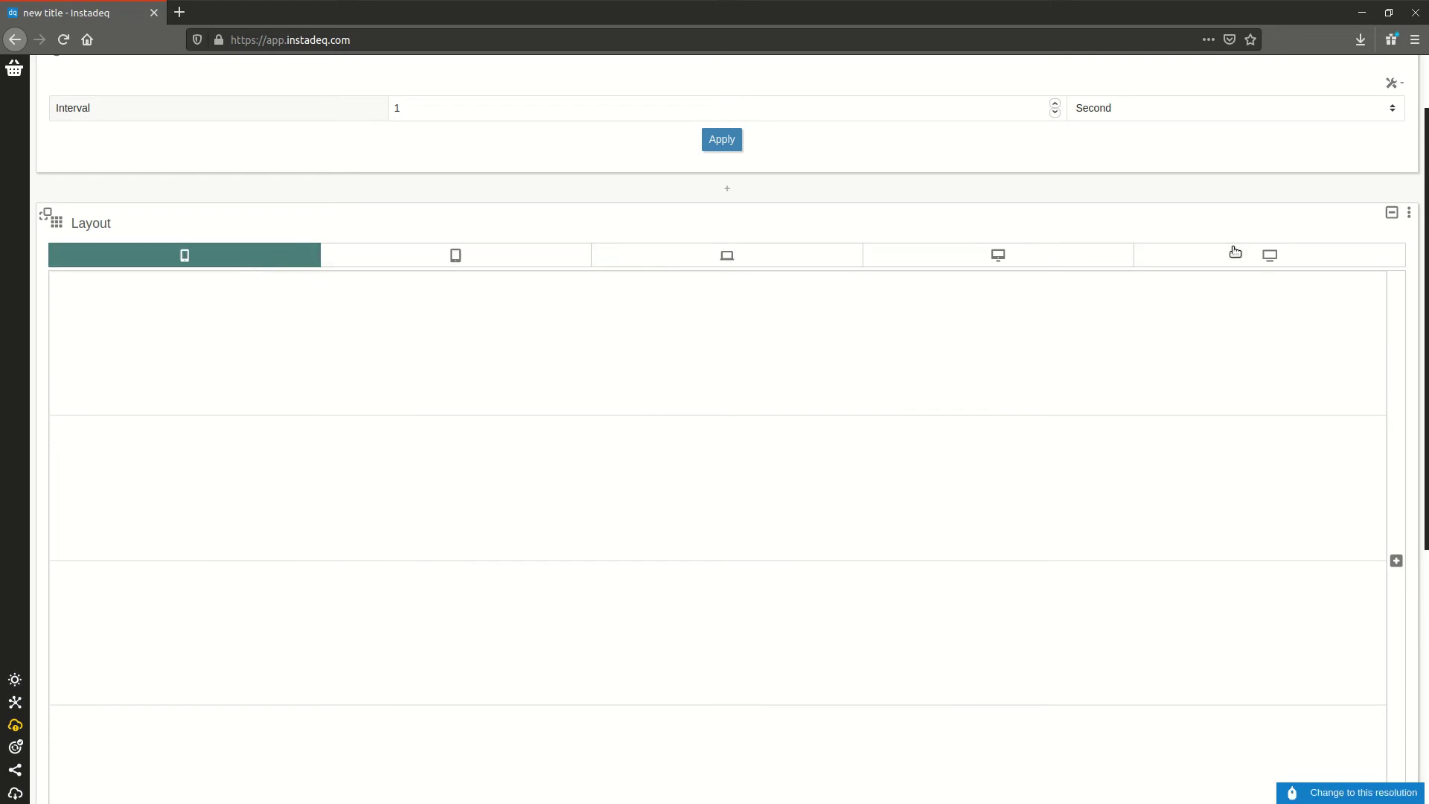
{"action": "left_click", "coordinate": [1233, 253]}
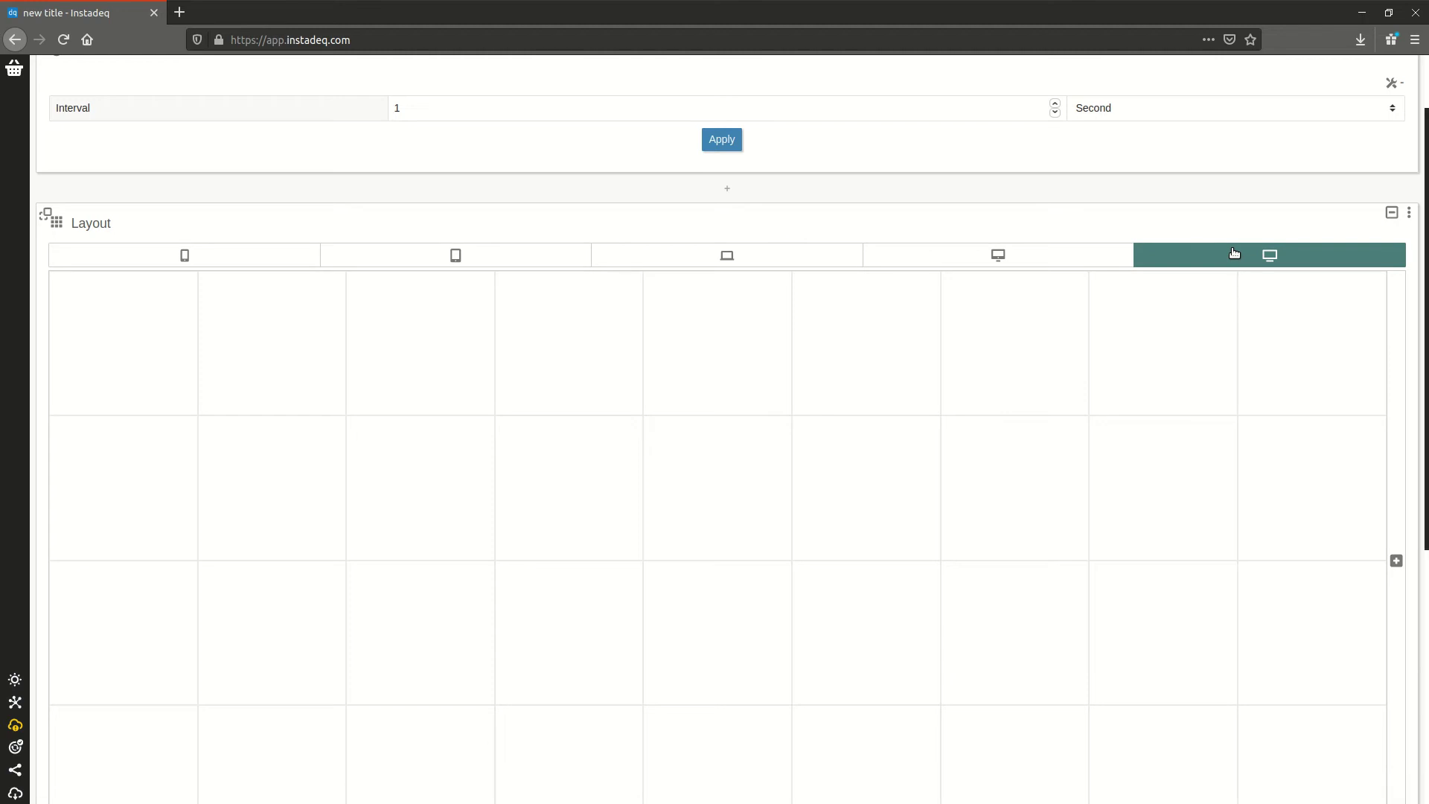
- Insert an About Instadeq card between the Clock and Layout cards, using the system category filter
{"action": "scroll", "coordinate": [1164, 235], "scroll_direction": "down", "scroll_amount": 1}
{"action": "left_click", "coordinate": [960, 147]}
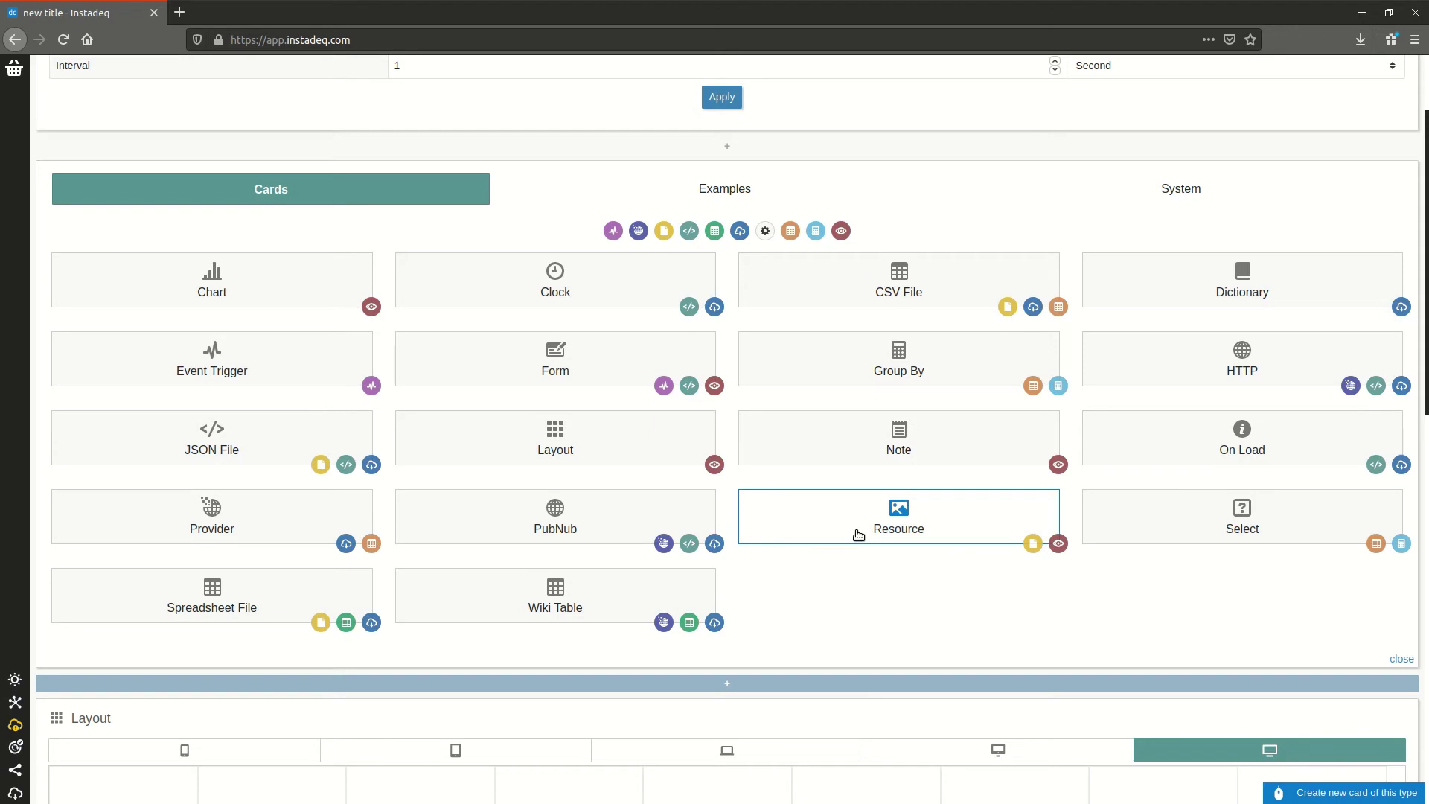
{"action": "scroll", "coordinate": [863, 521], "scroll_direction": "down", "scroll_amount": 3}
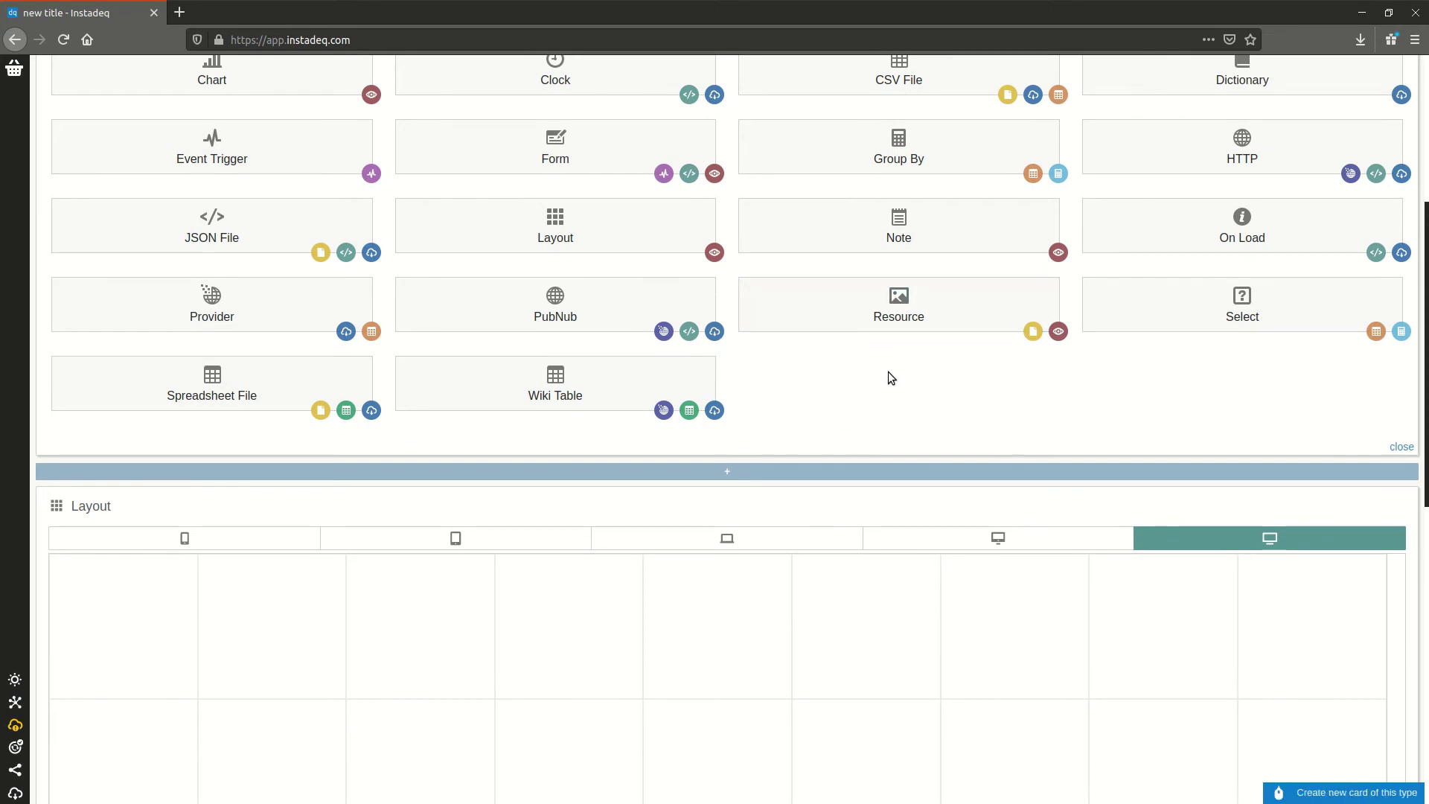
{"action": "scroll", "coordinate": [886, 391], "scroll_direction": "up", "scroll_amount": 2}
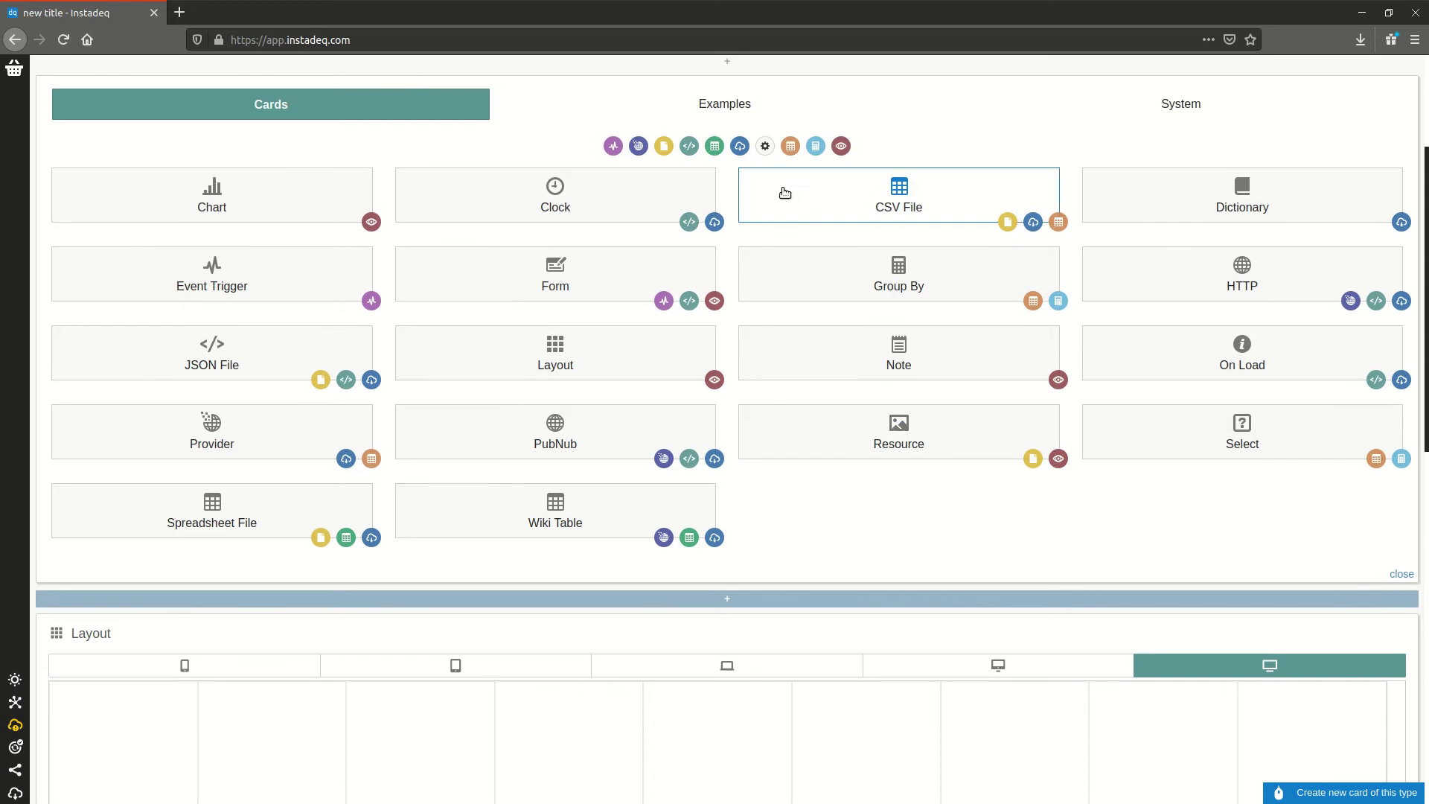
{"action": "left_click", "coordinate": [765, 148]}
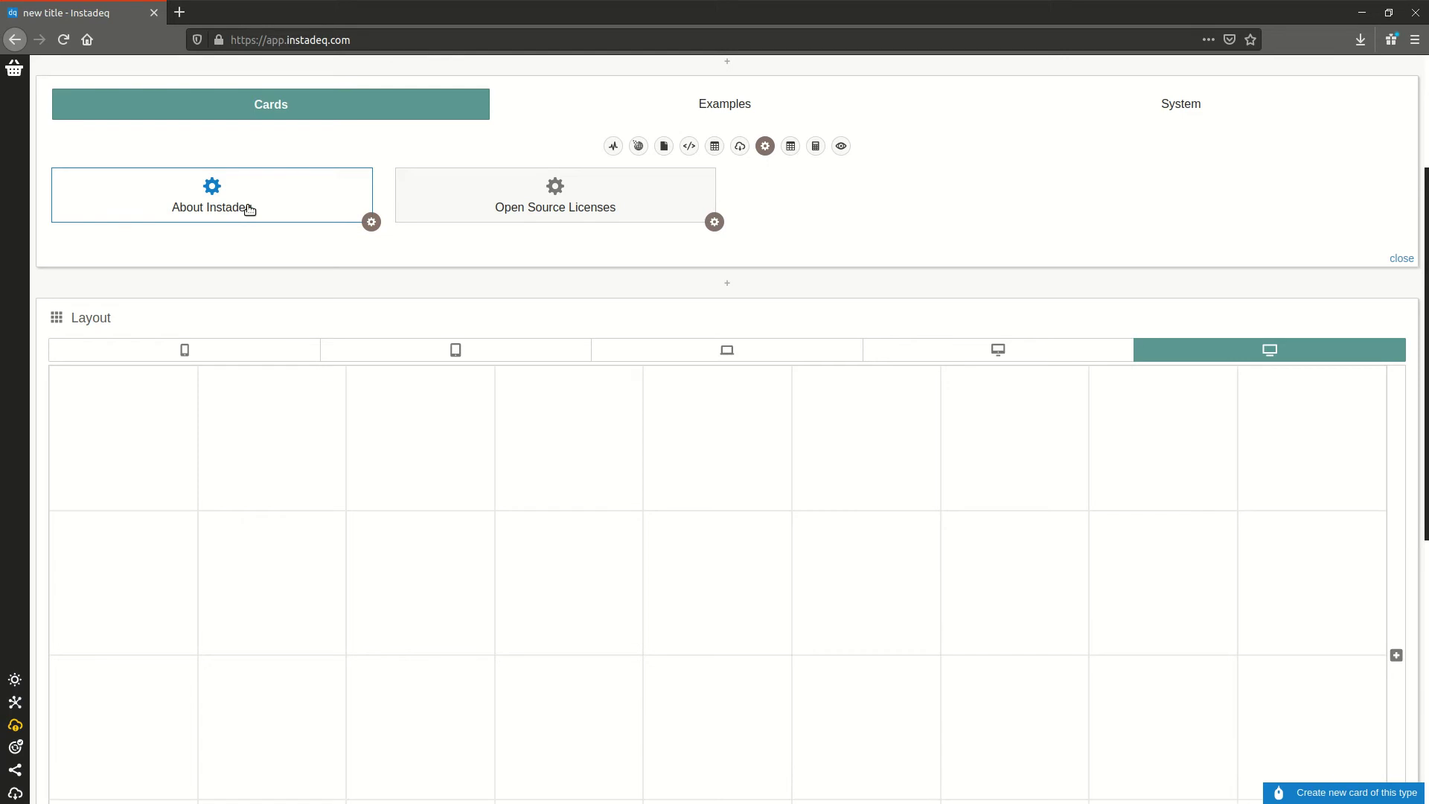
{"action": "left_click", "coordinate": [249, 208]}
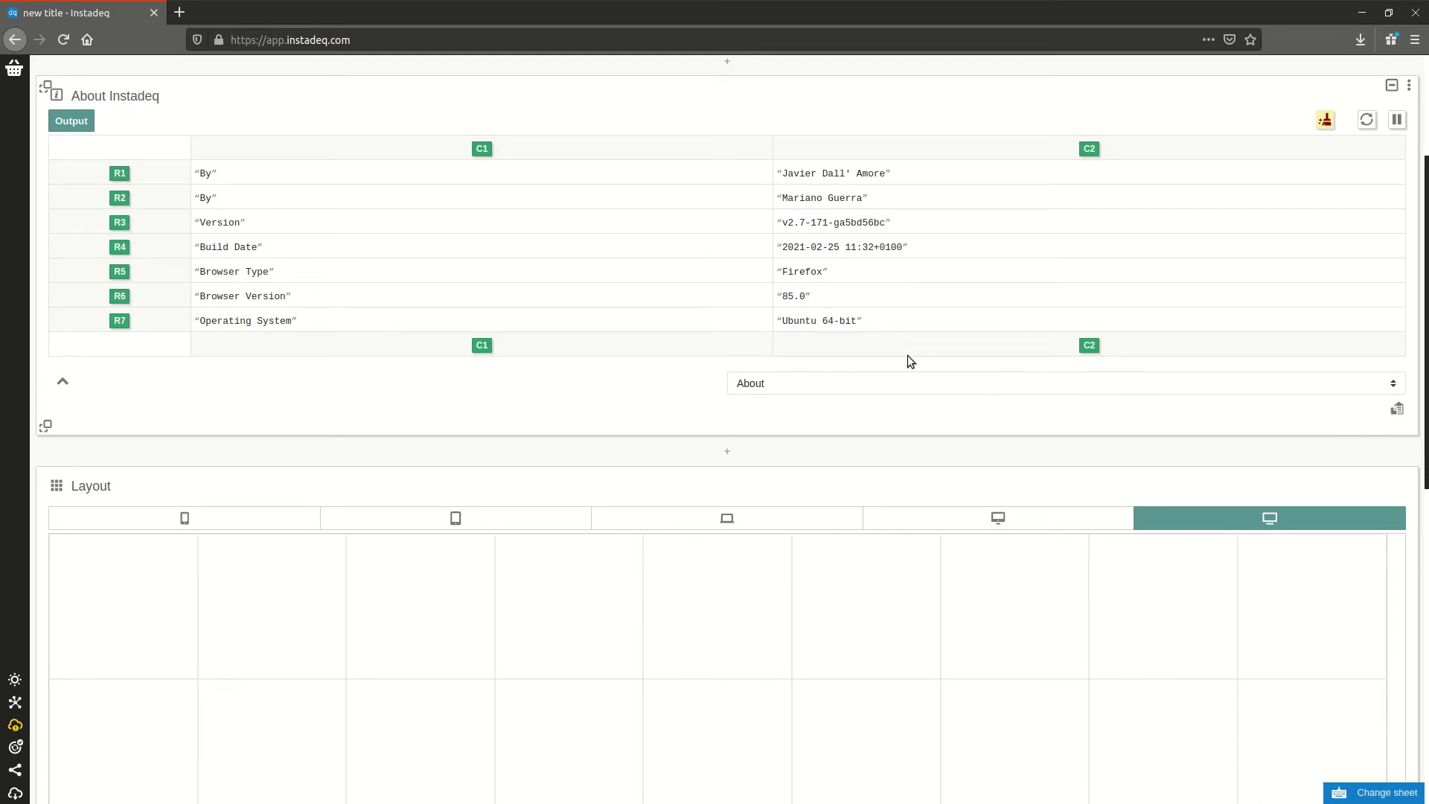
- Add a Note card below the About Instadeq card and paste in the version, build date, browser and operating system details
{"action": "left_click", "coordinate": [833, 450]}
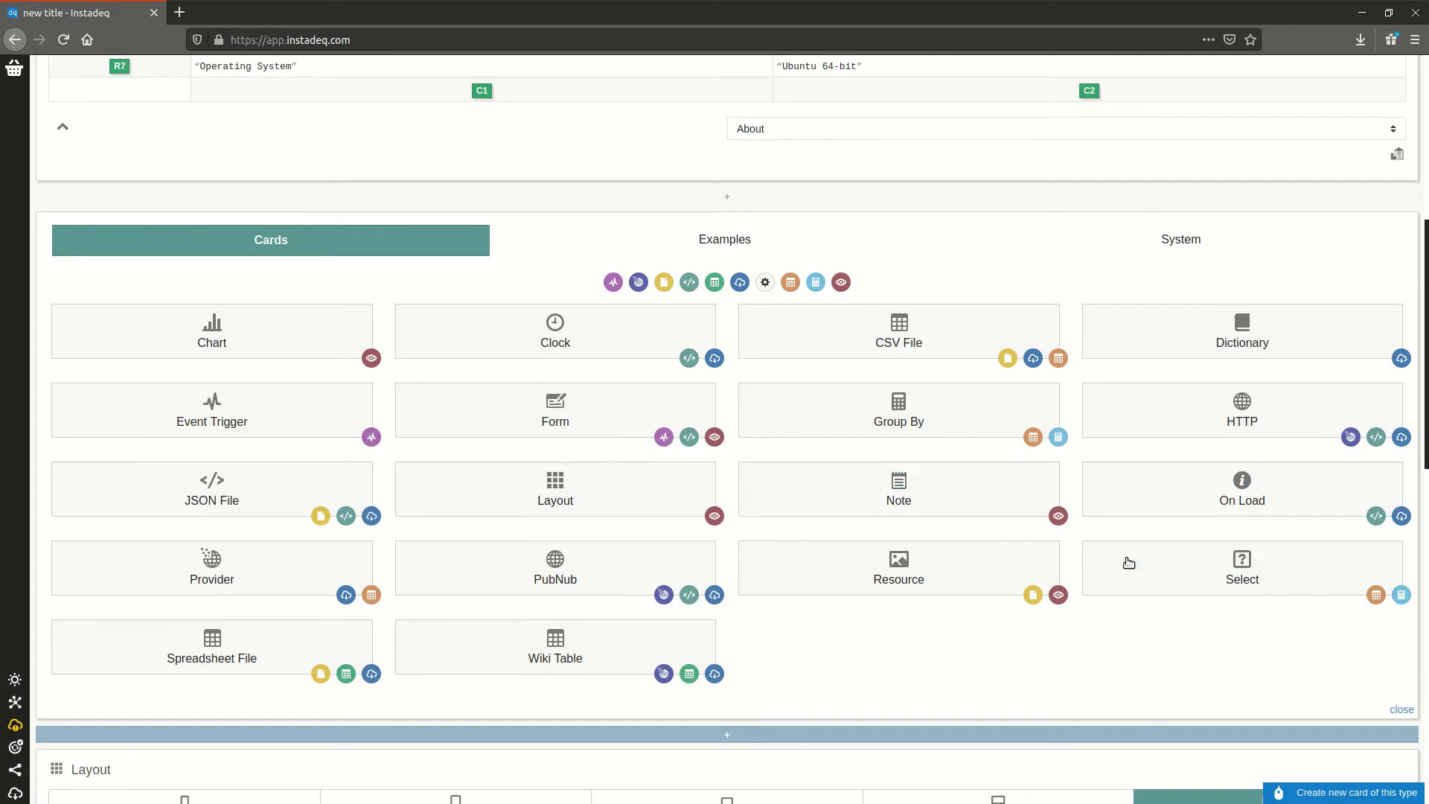
{"action": "left_click", "coordinate": [898, 486]}
{"action": "key", "text": "ctrl+v"}
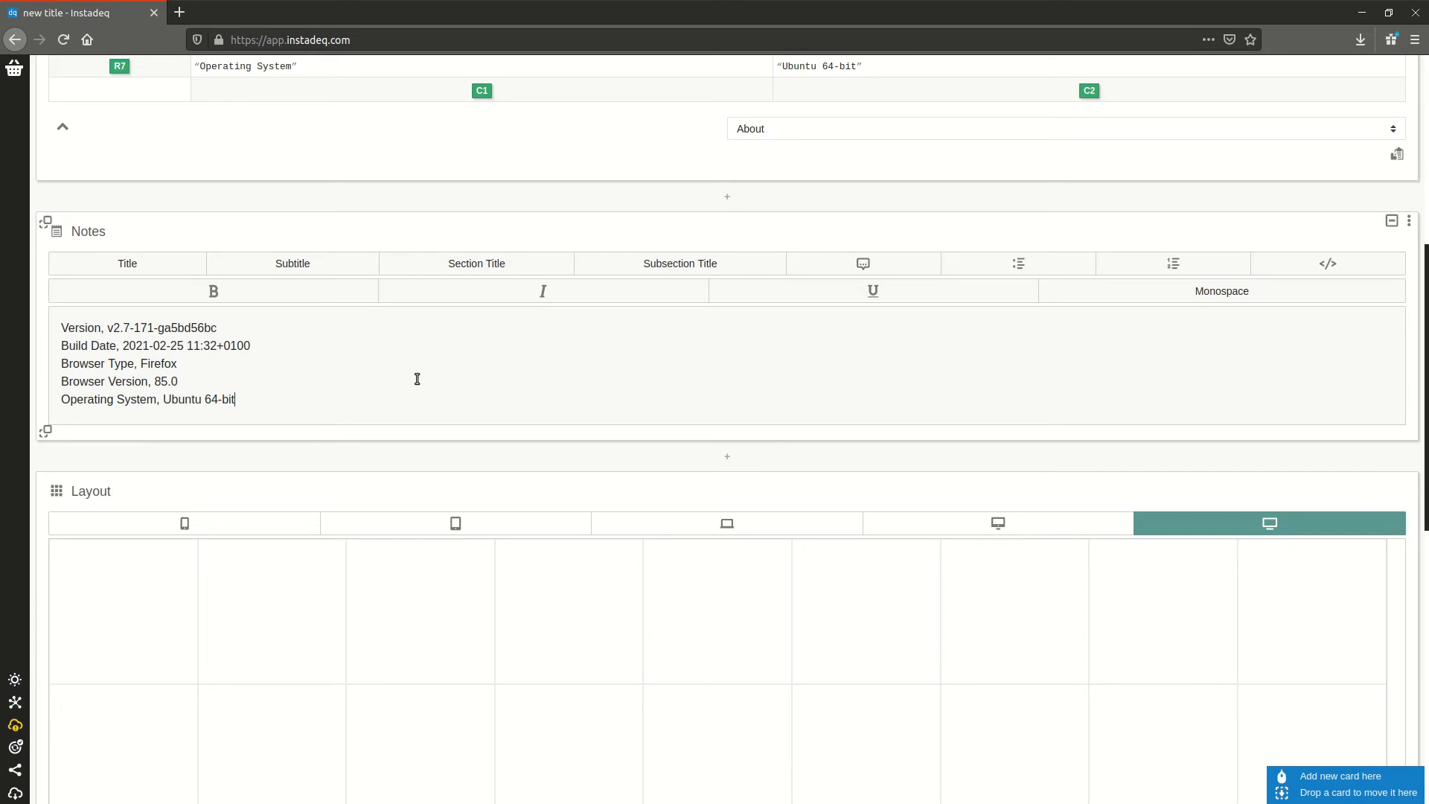
- Insert a CSV File card between the Clock and About Instadeq cards
{"action": "scroll", "coordinate": [434, 383], "scroll_direction": "up", "scroll_amount": 2}
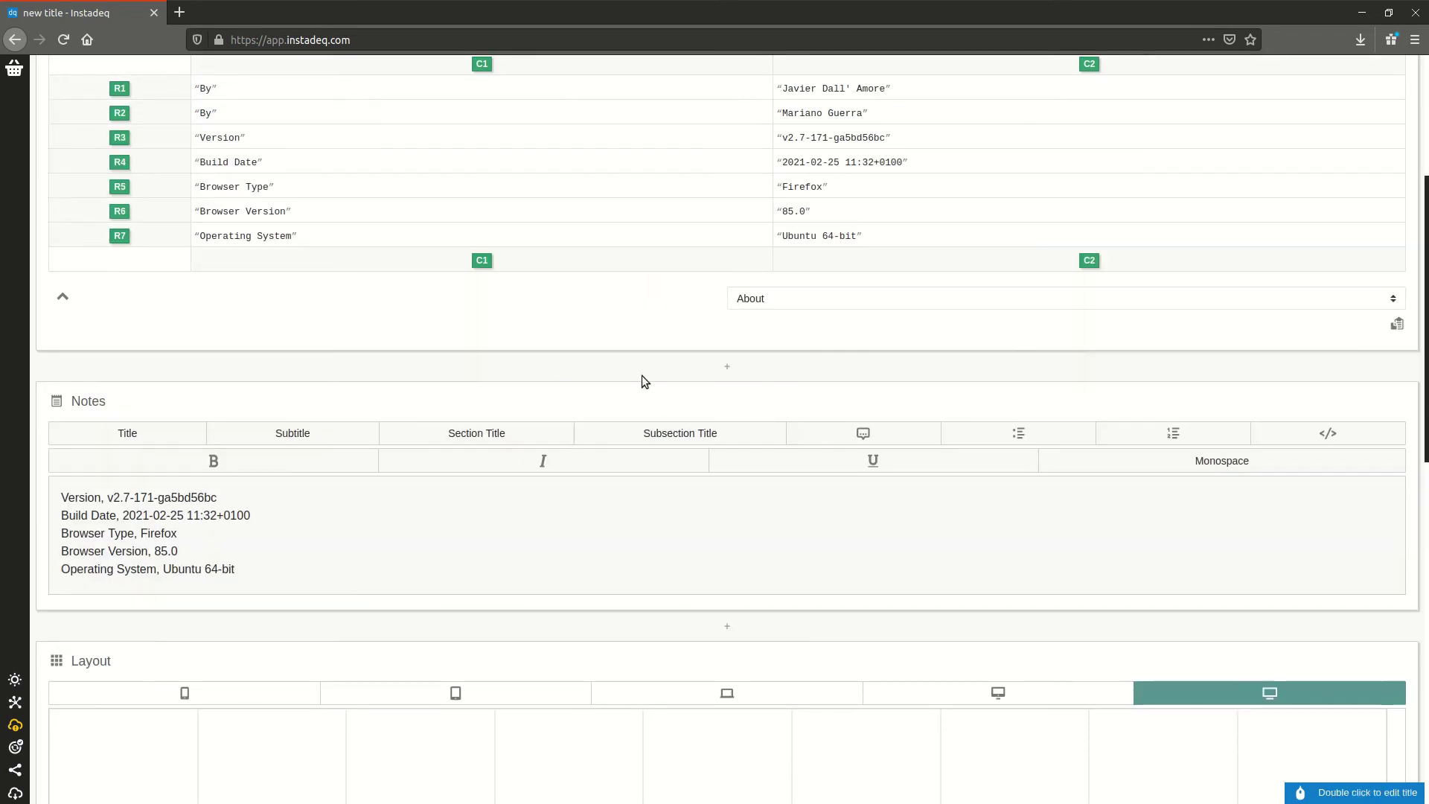
{"action": "scroll", "coordinate": [641, 375], "scroll_direction": "up", "scroll_amount": 2}
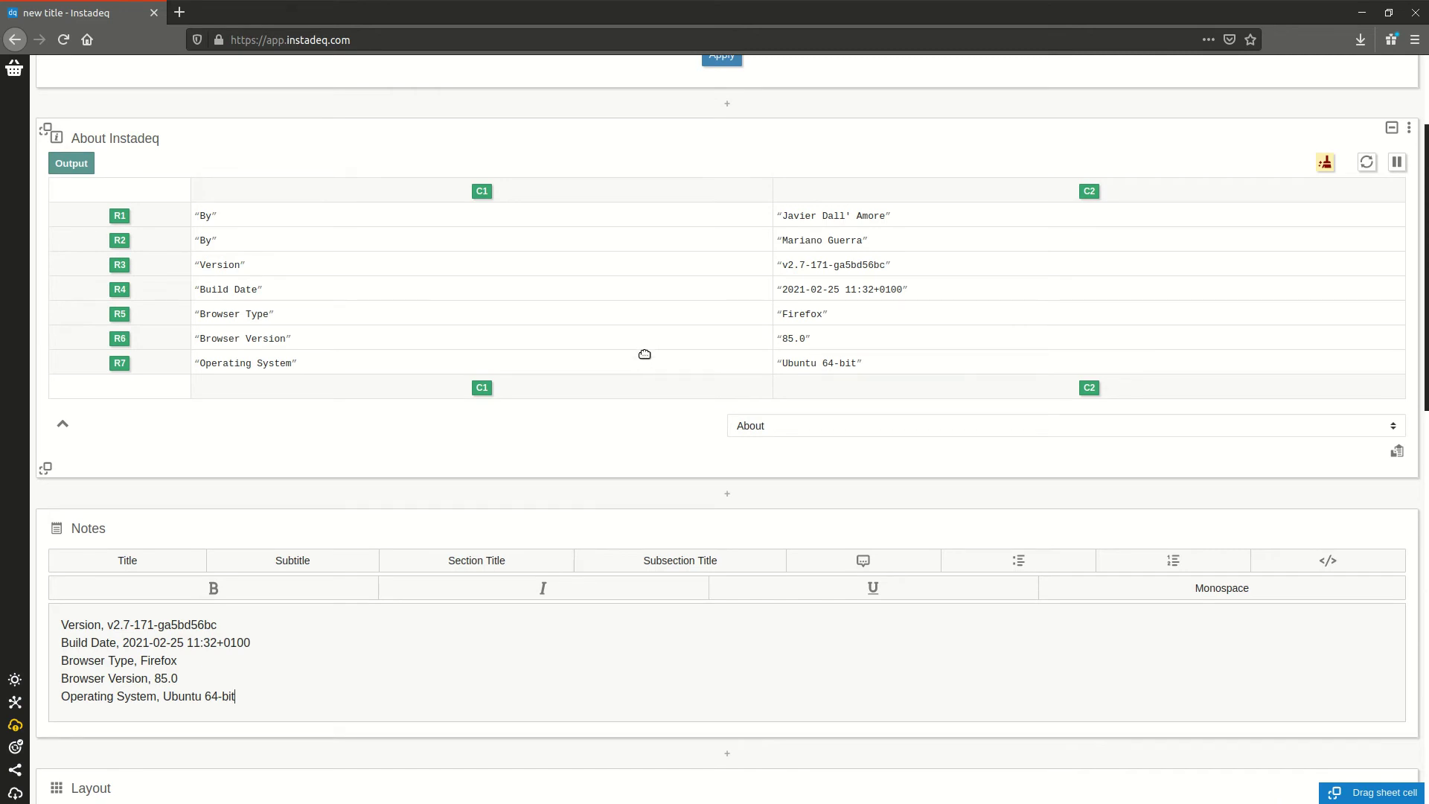
{"action": "scroll", "coordinate": [656, 308], "scroll_direction": "up", "scroll_amount": 1}
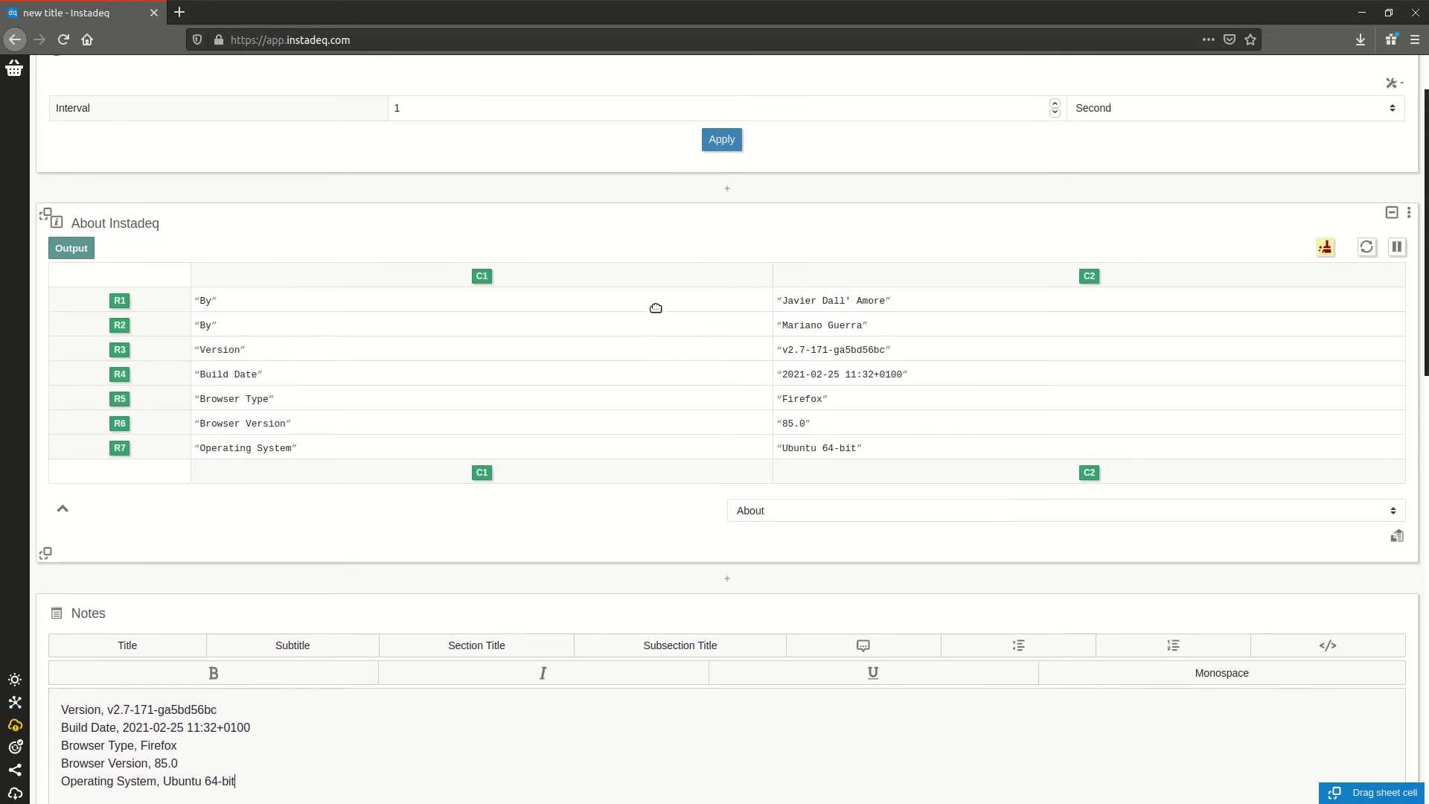
{"action": "scroll", "coordinate": [655, 308], "scroll_direction": "up", "scroll_amount": 1}
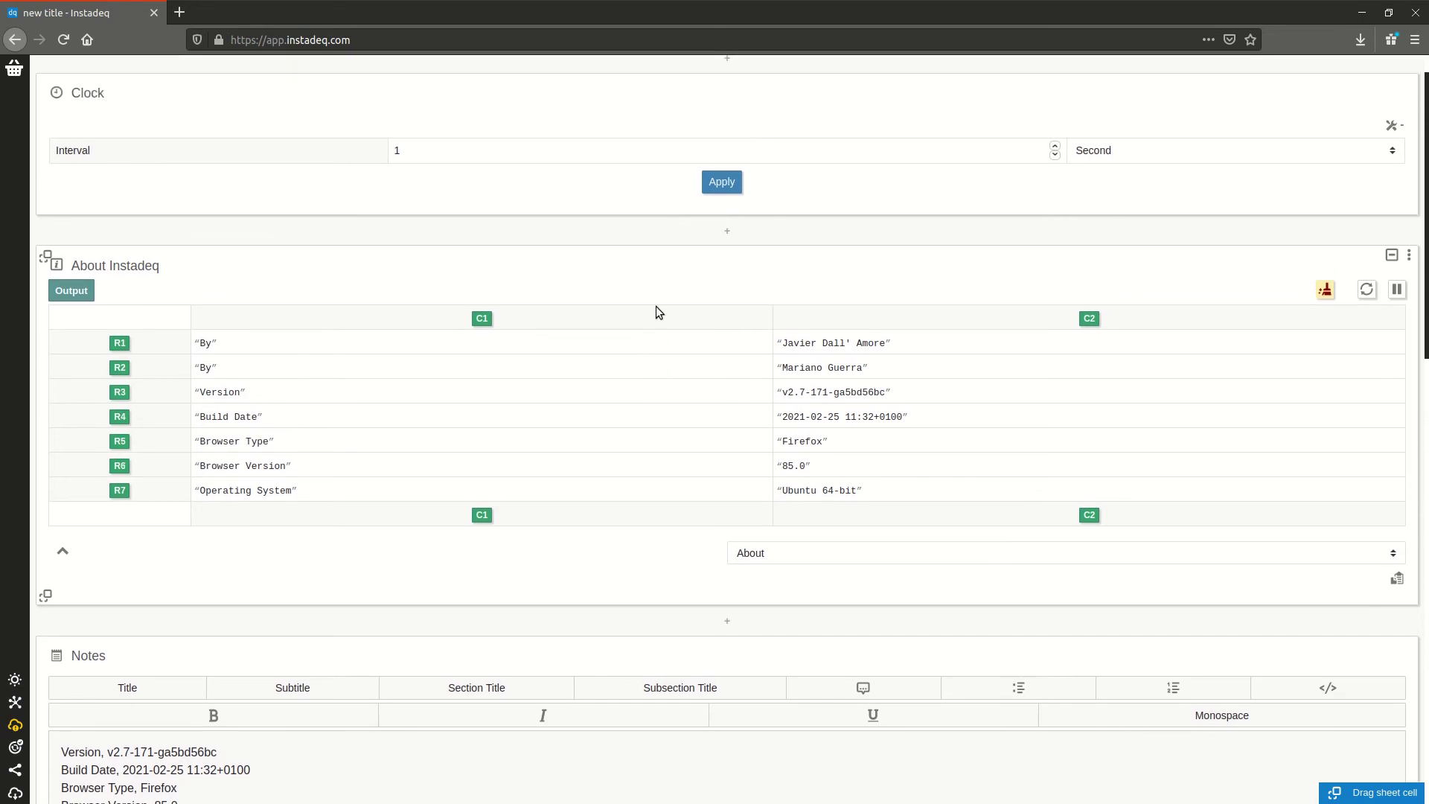
{"action": "left_click", "coordinate": [704, 237]}
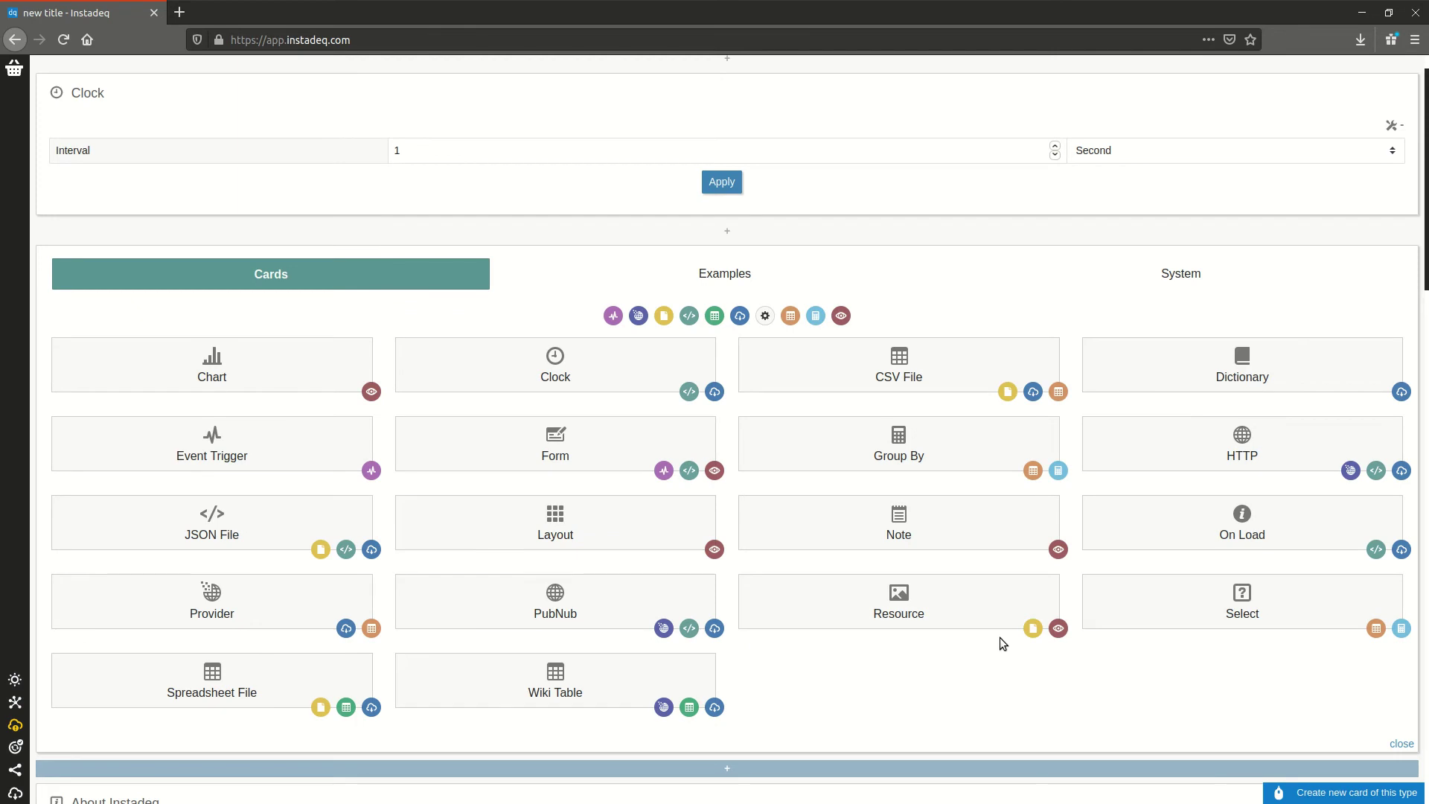
{"action": "scroll", "coordinate": [999, 637], "scroll_direction": "down", "scroll_amount": 1}
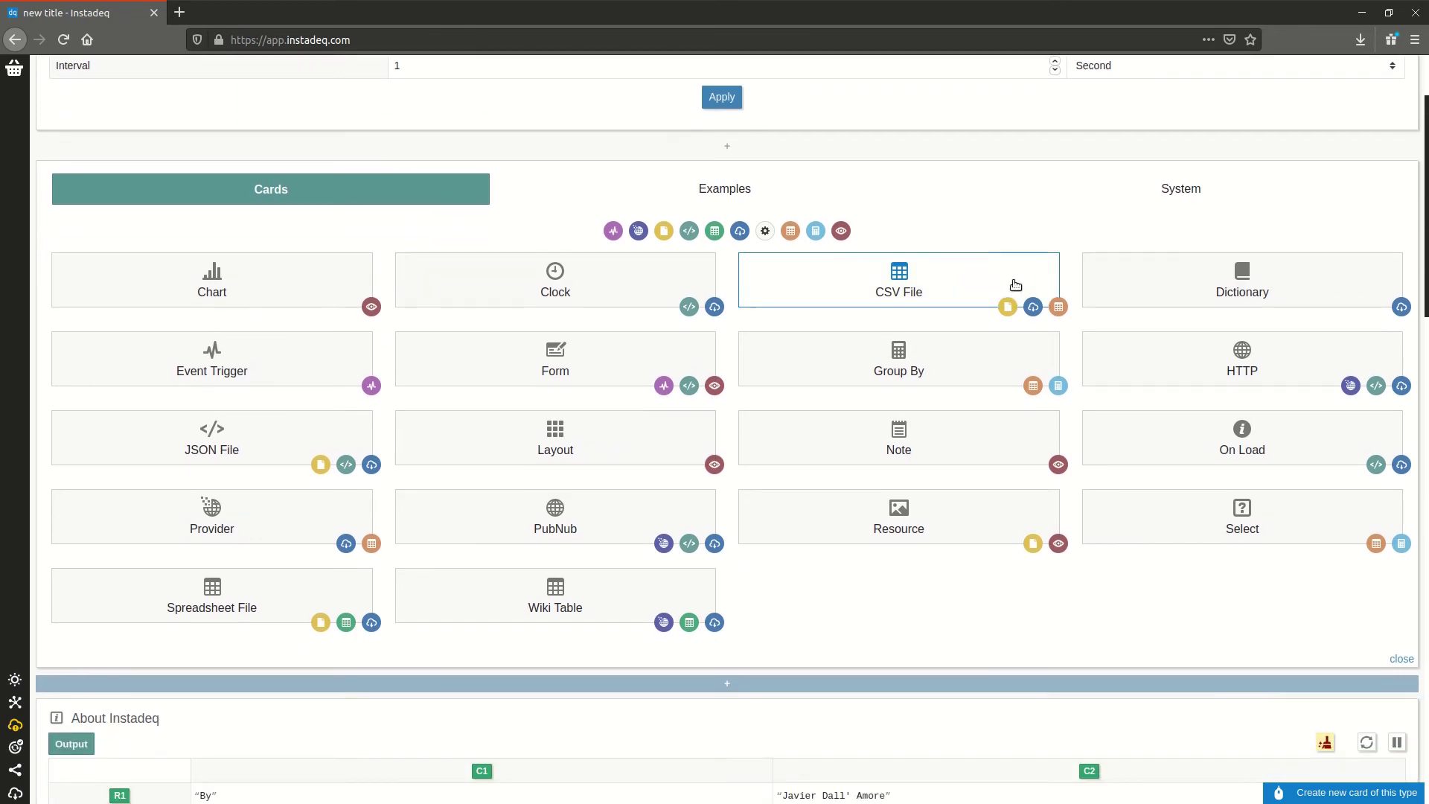
{"action": "left_click", "coordinate": [960, 301]}
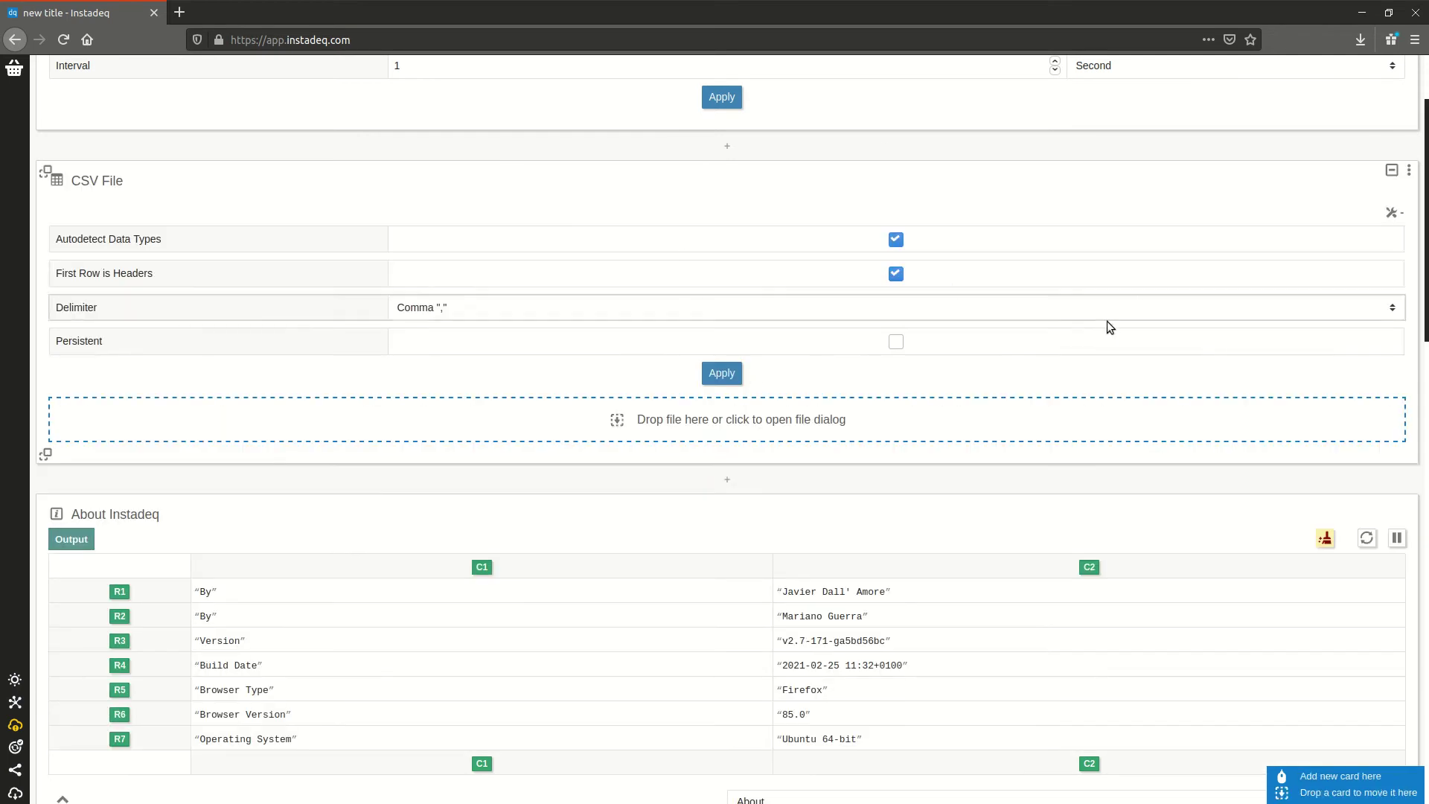
{"action": "scroll", "coordinate": [1106, 320], "scroll_direction": "up", "scroll_amount": 2}
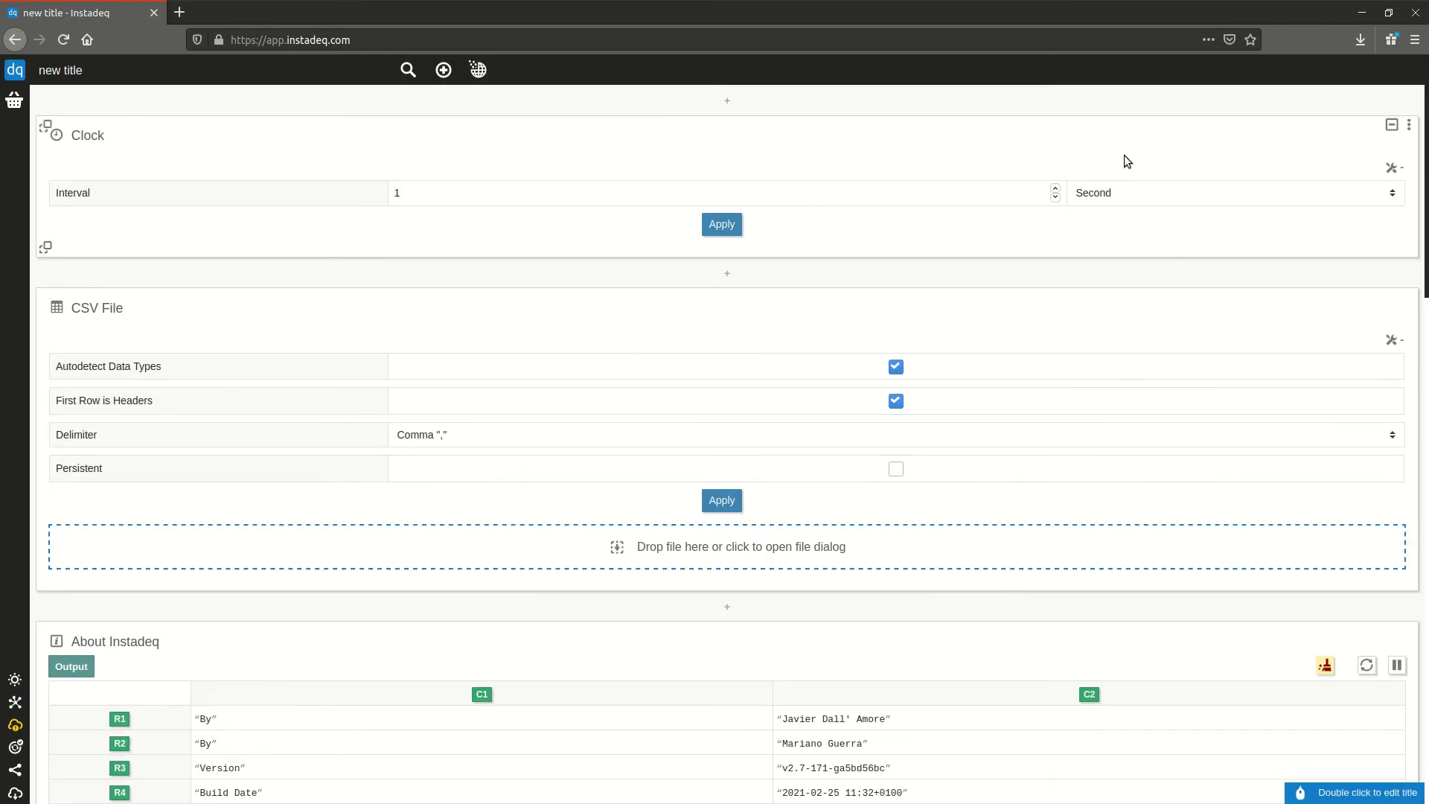
- Collapse and re-expand the Clock card, then do the same for all cards in the deck
{"action": "left_click", "coordinate": [1390, 127]}
{"action": "left_click", "coordinate": [1390, 128]}
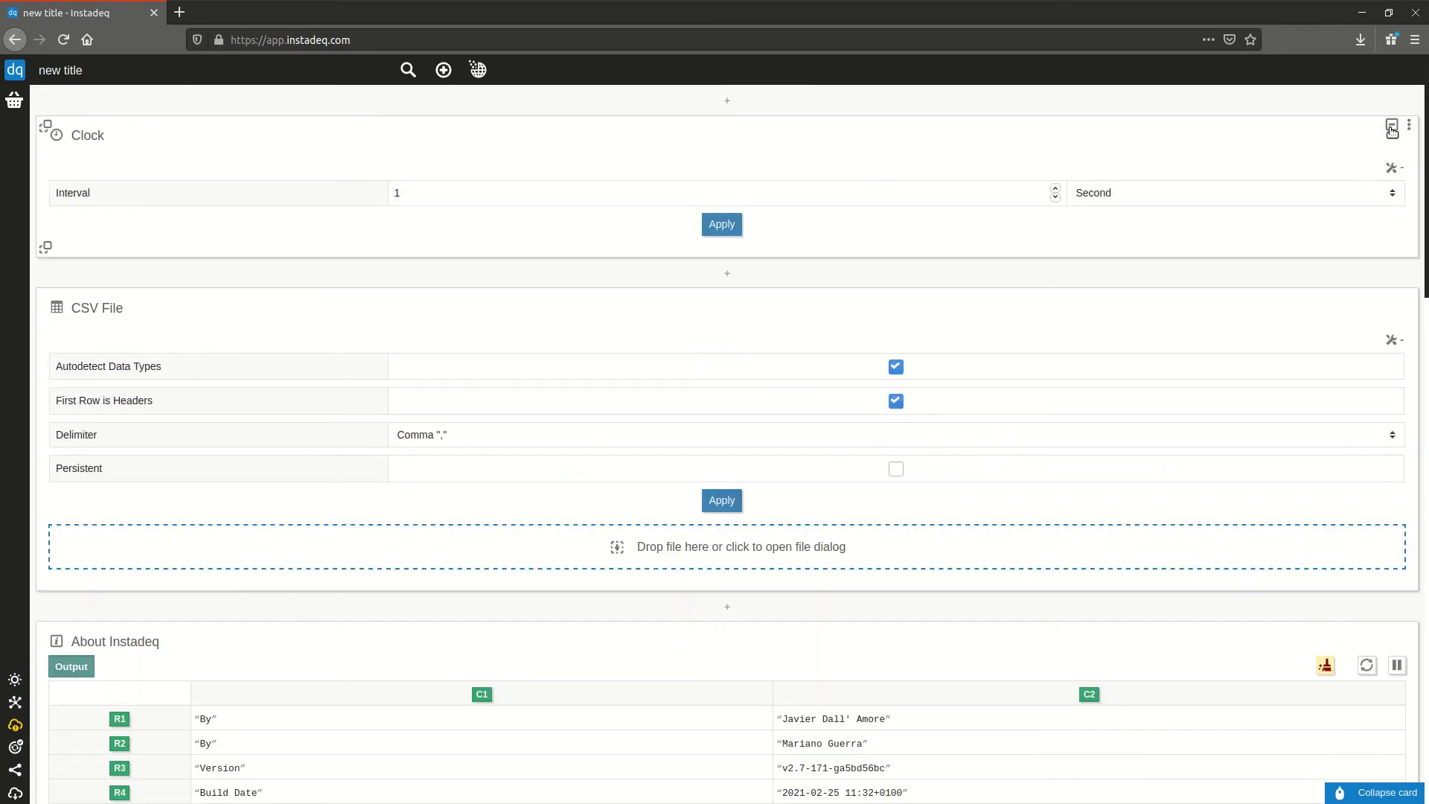
{"action": "left_click", "coordinate": [1391, 129]}
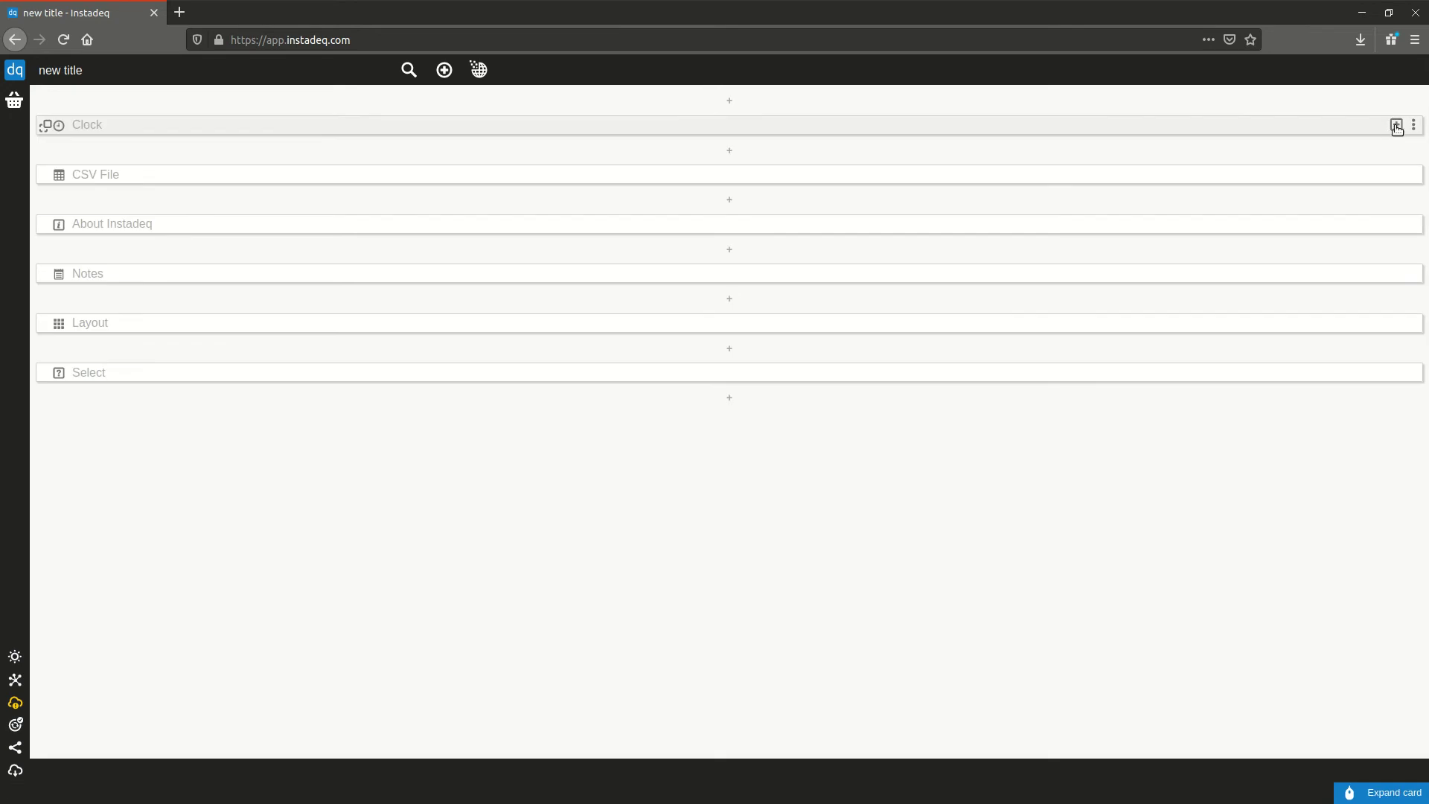
{"action": "left_click", "coordinate": [1396, 125]}
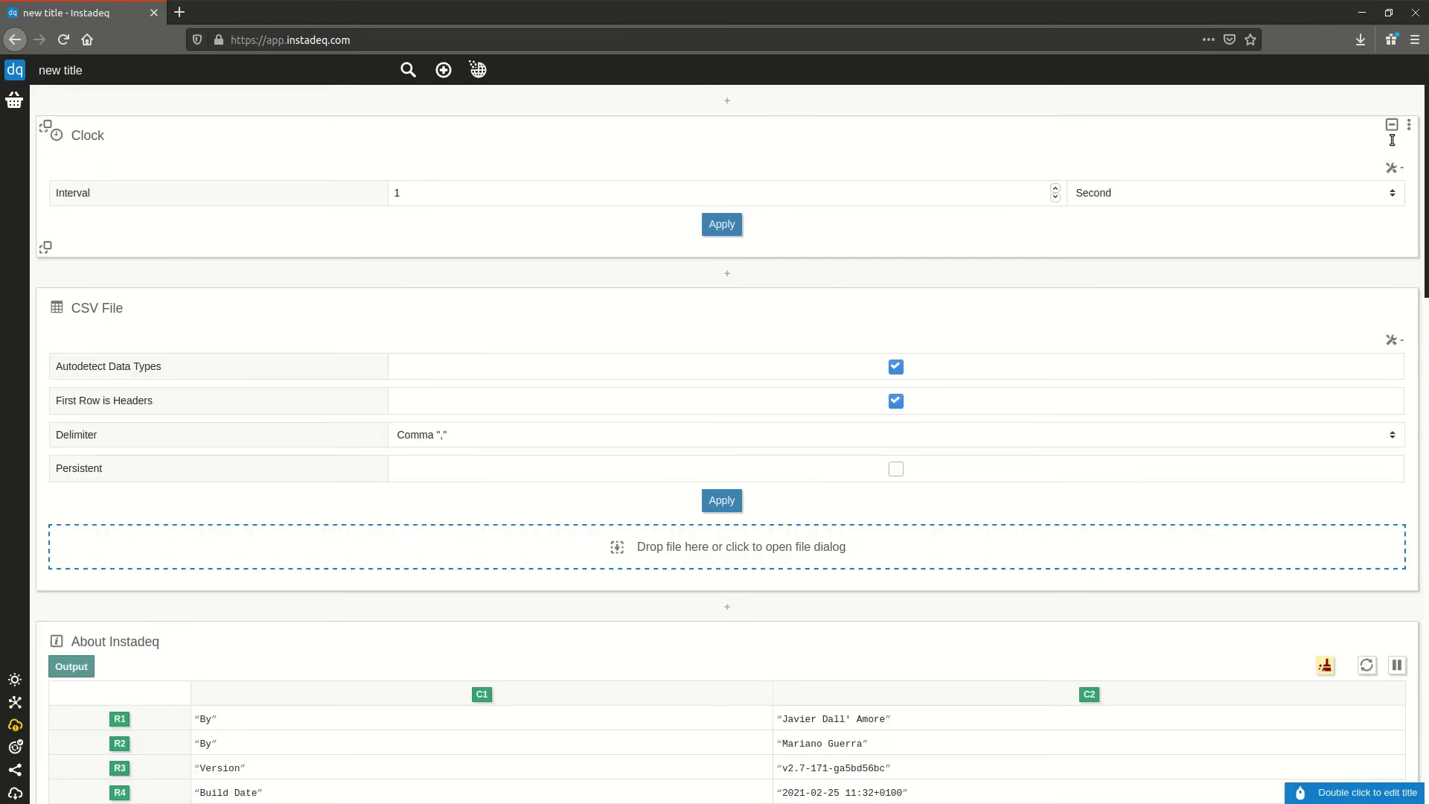
- Request removal of the Clock card from its actions and cancel the confirmation
{"action": "left_click", "coordinate": [1412, 131]}
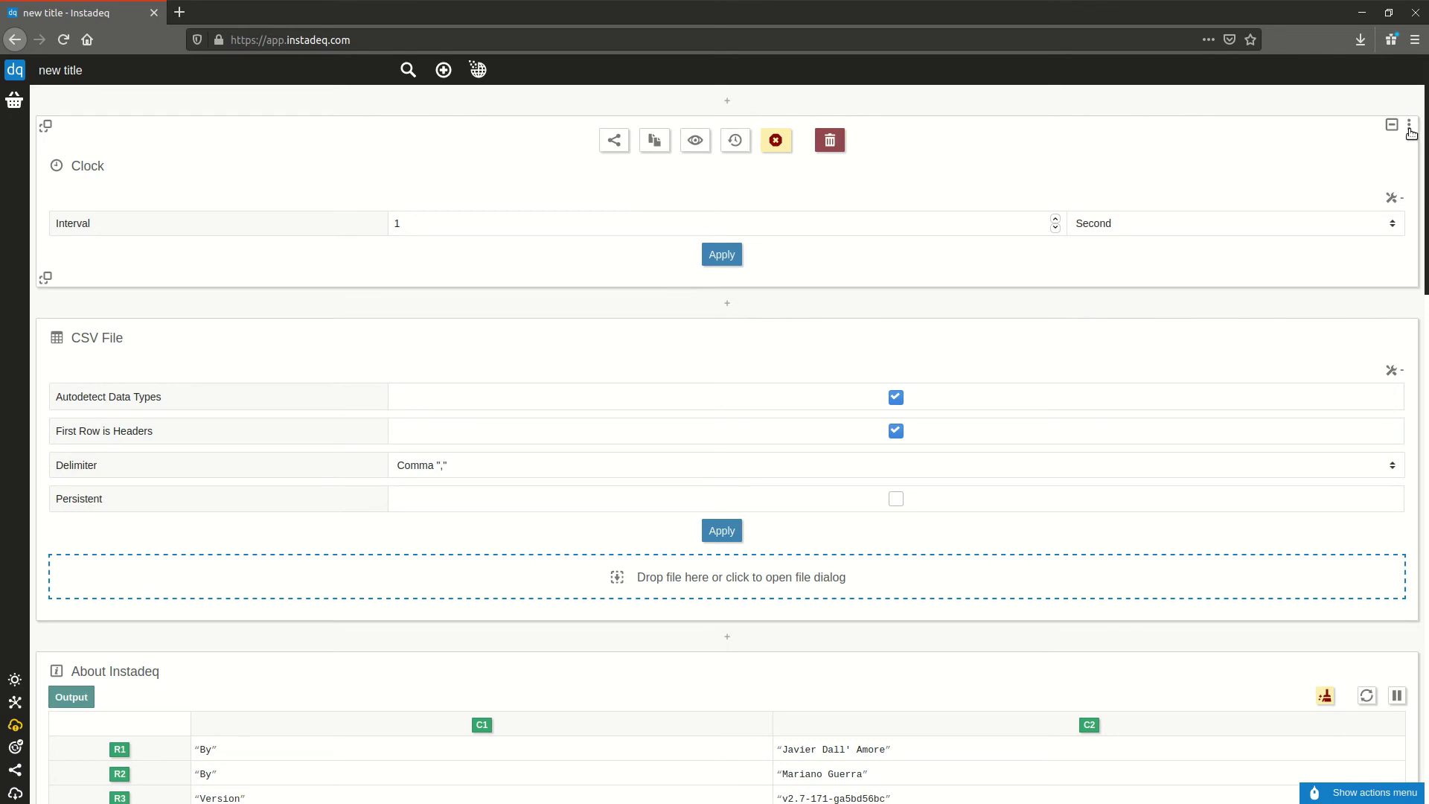
{"action": "left_click", "coordinate": [1409, 131]}
{"action": "left_click", "coordinate": [1408, 131]}
{"action": "left_click", "coordinate": [841, 145]}
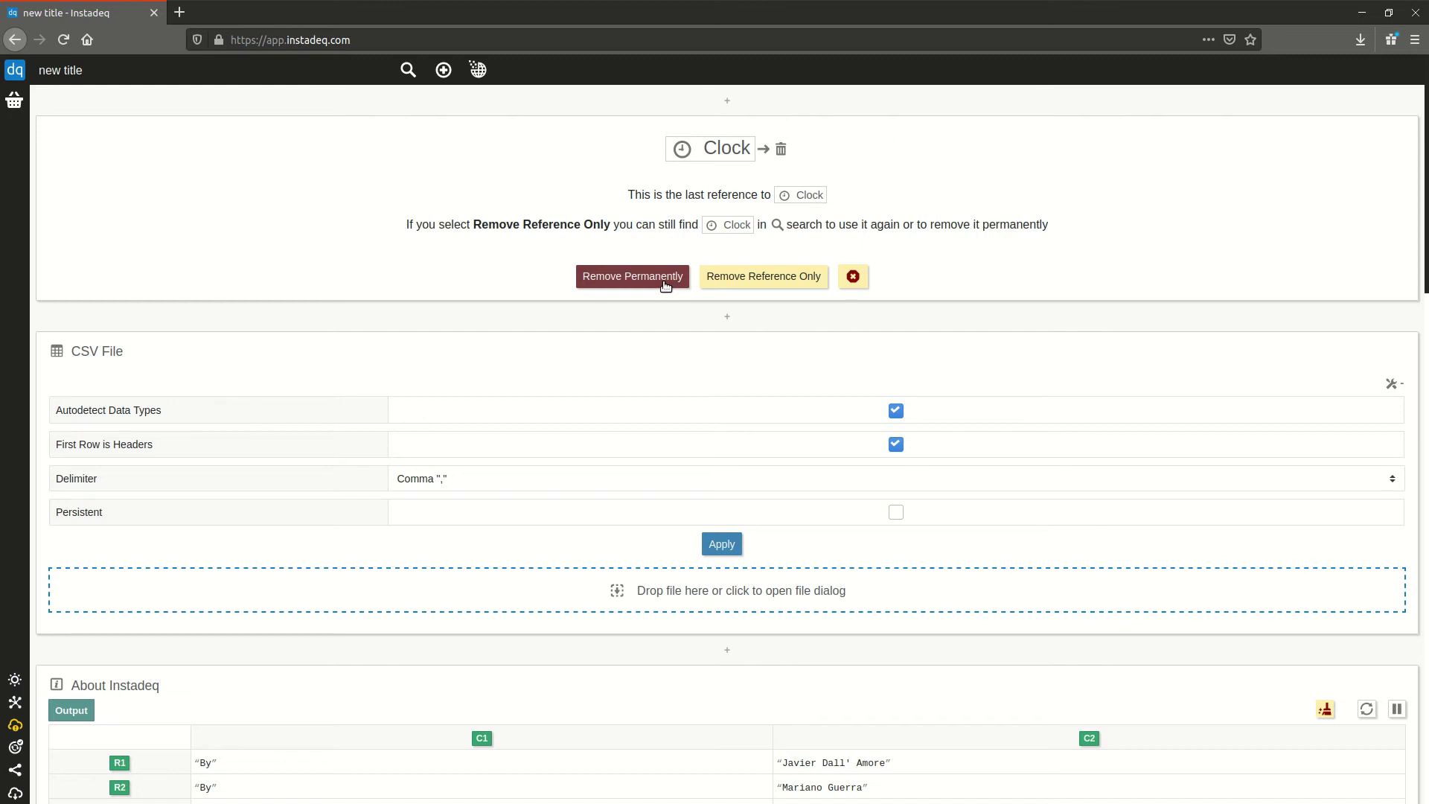
{"action": "left_click", "coordinate": [850, 277]}
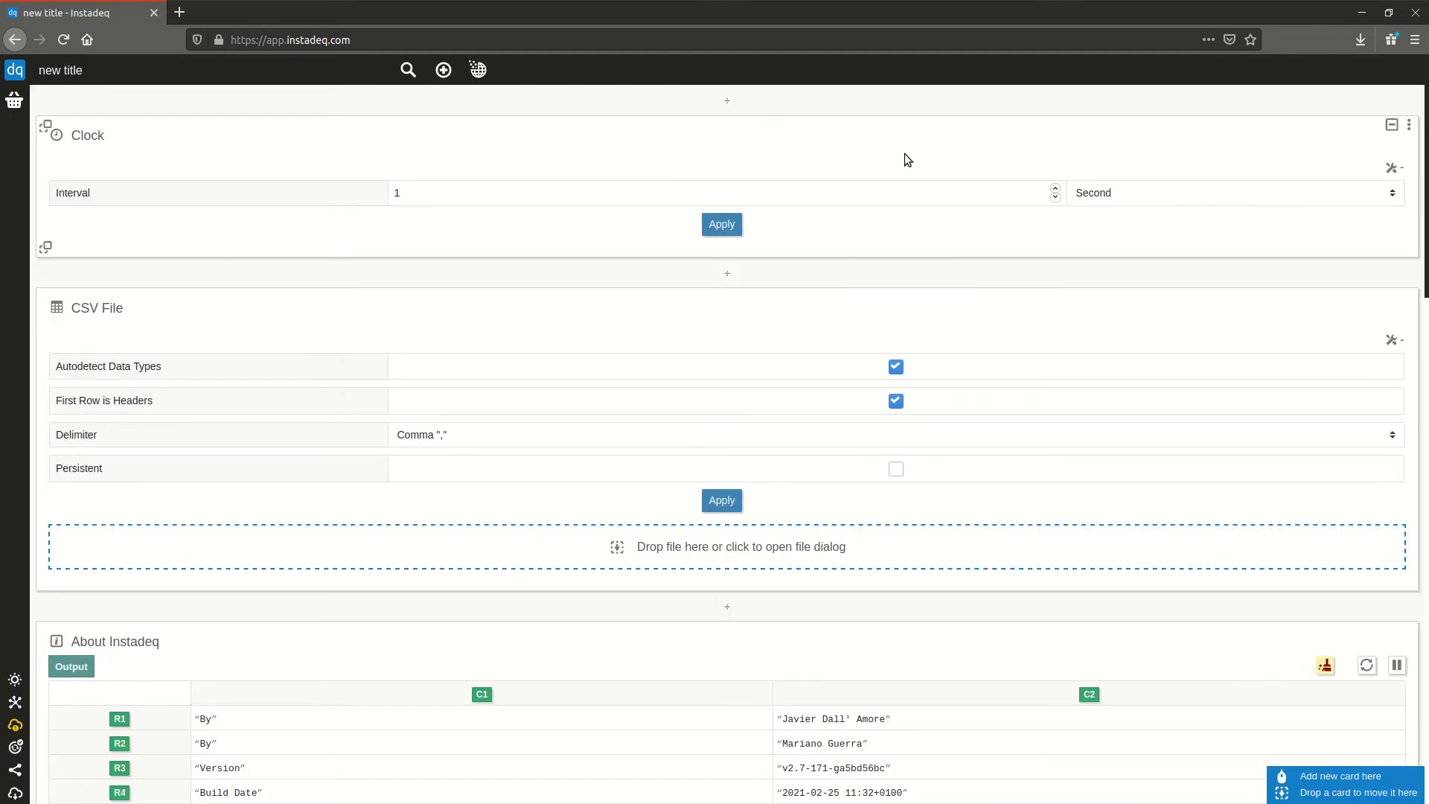
- Show the Clock card's actions and set the Notes card to its read-only view
{"action": "left_click", "coordinate": [1408, 127]}
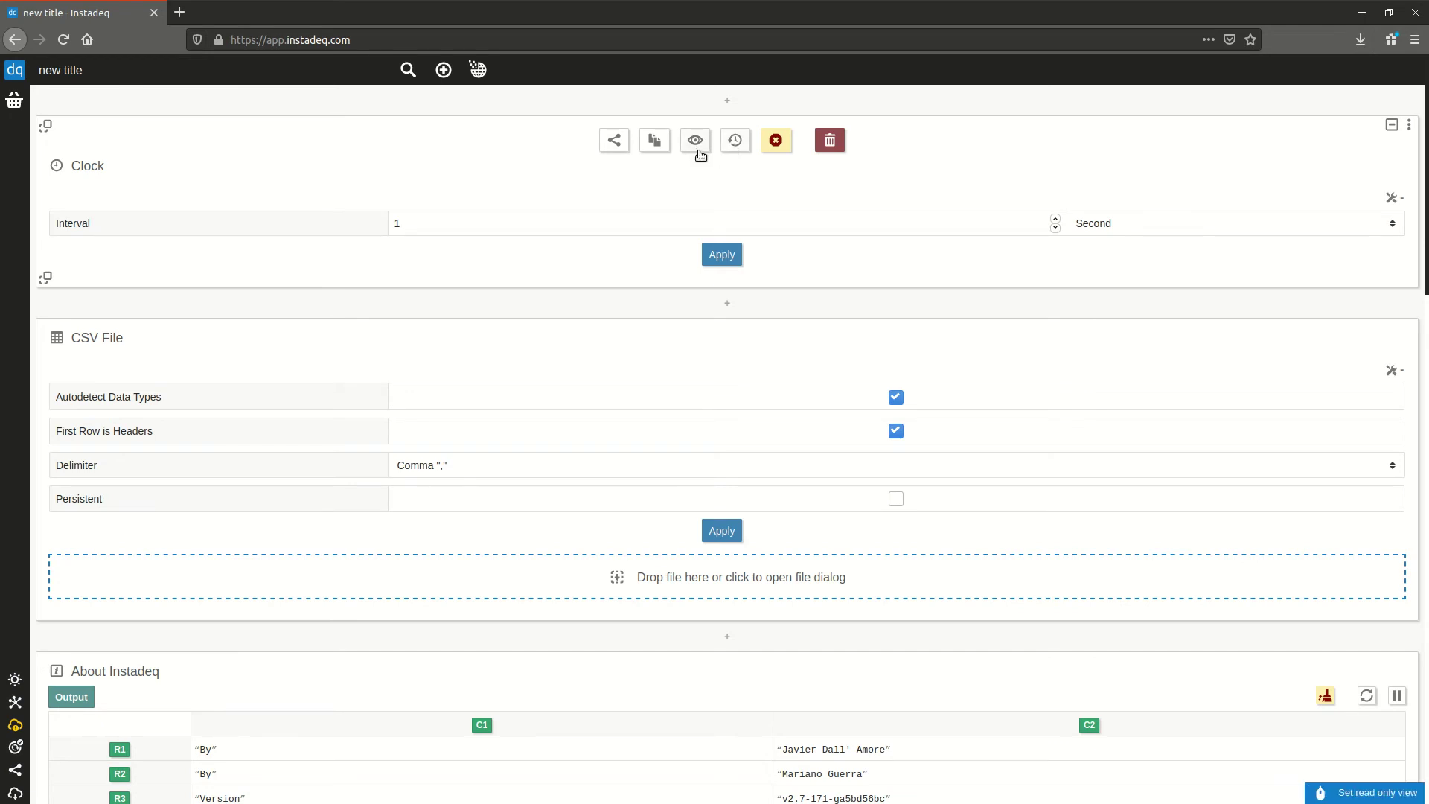
{"action": "scroll", "coordinate": [804, 223], "scroll_direction": "down", "scroll_amount": 9}
{"action": "scroll", "coordinate": [804, 223], "scroll_direction": "down", "scroll_amount": 3}
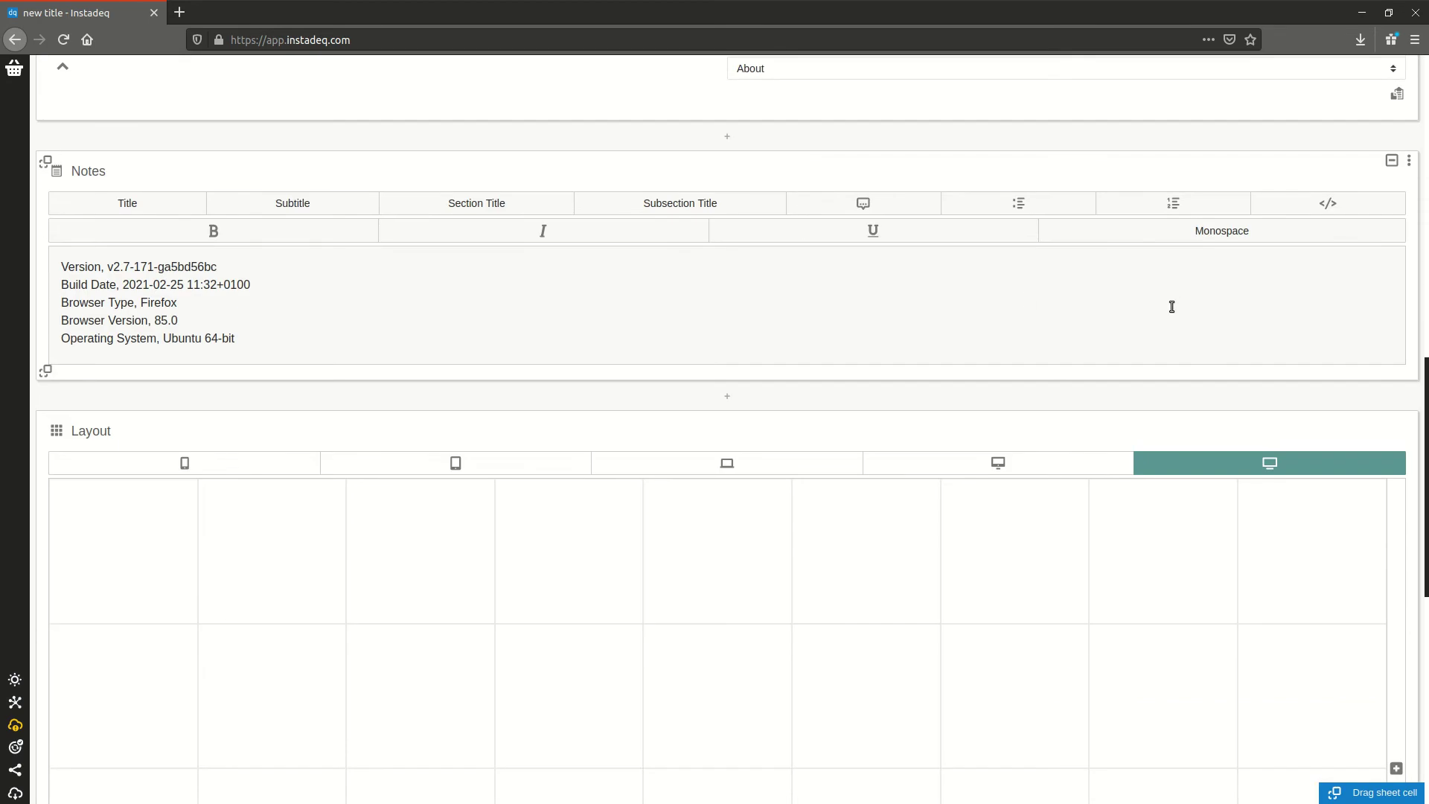
{"action": "mouse_move", "coordinate": [647, 200]}
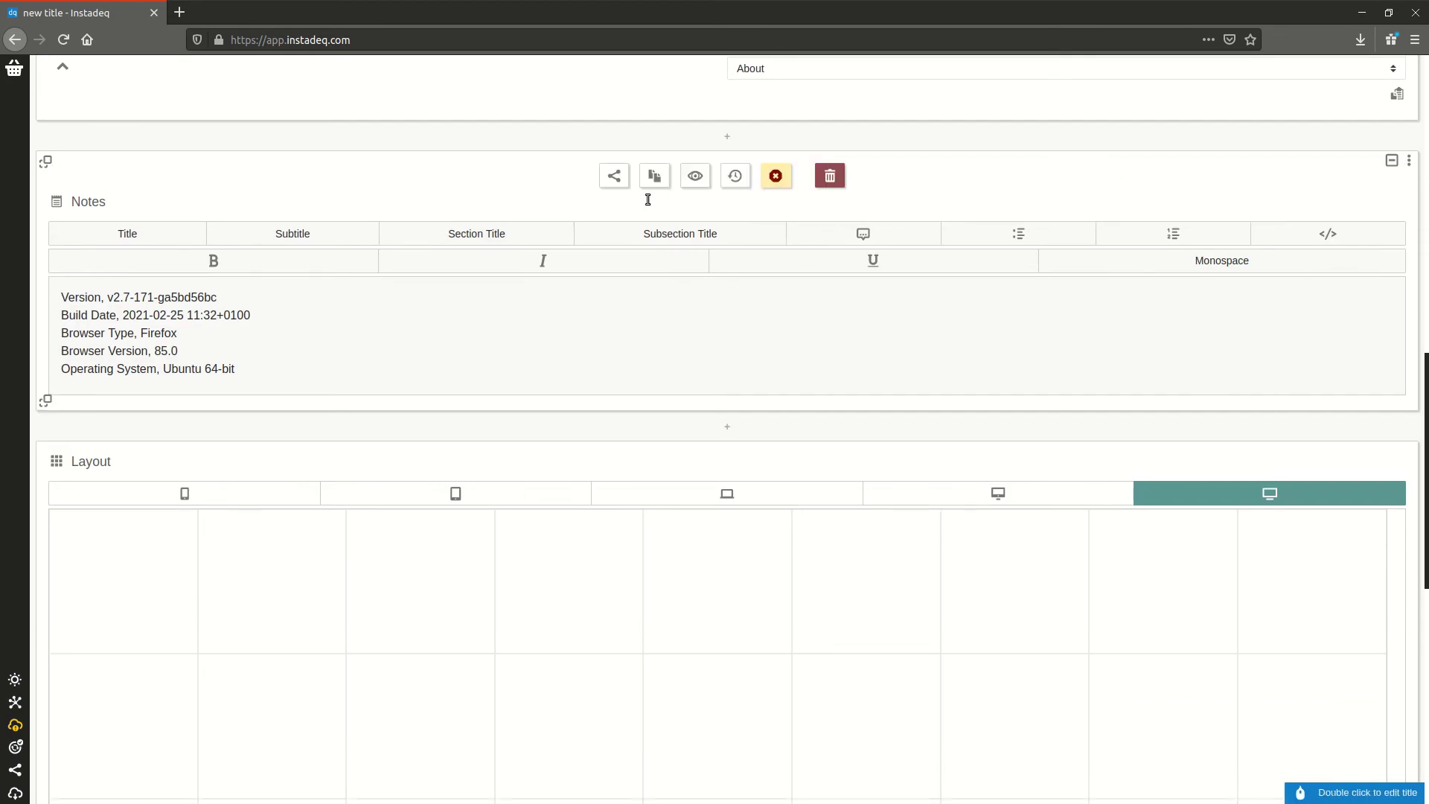
{"action": "left_click", "coordinate": [695, 177]}
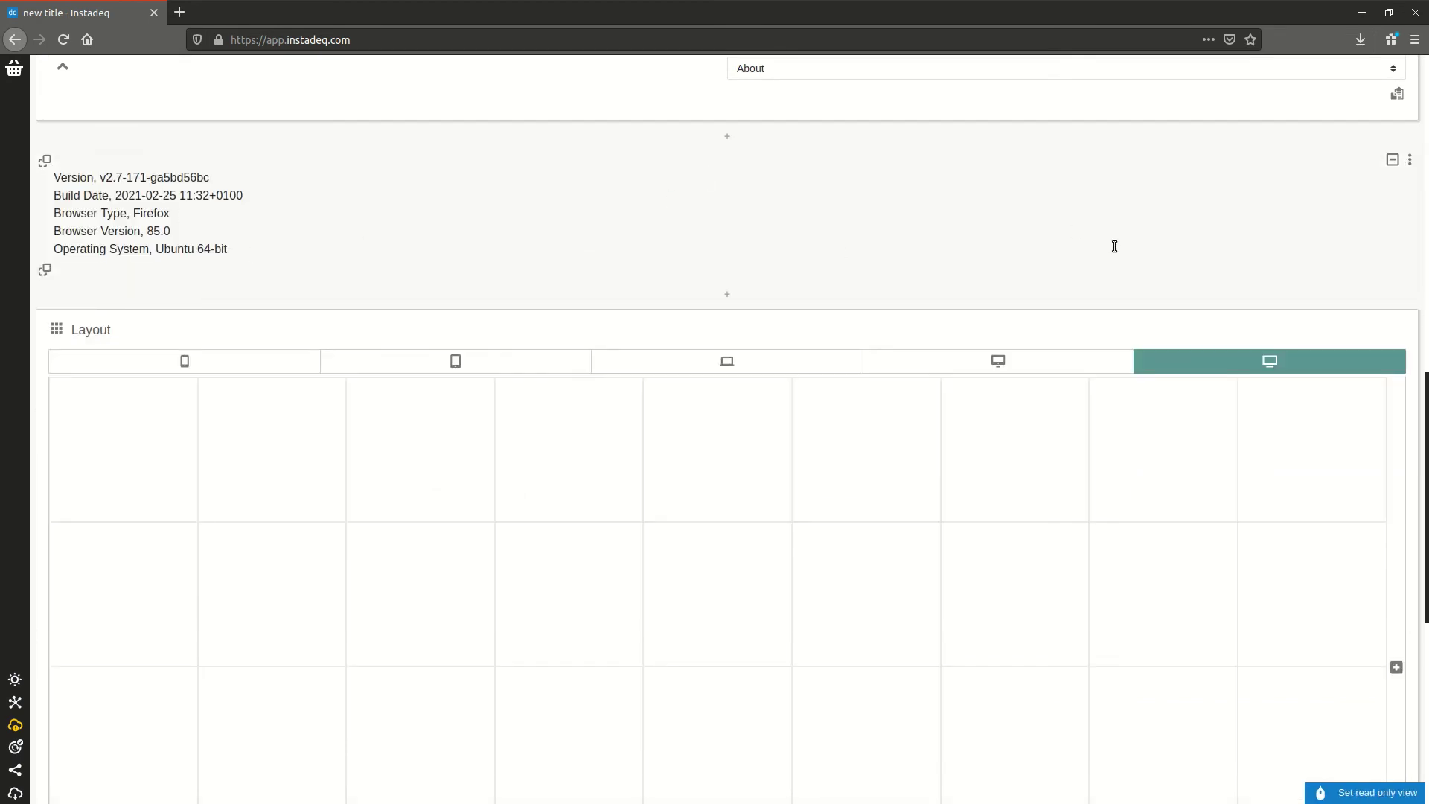
{"action": "scroll", "coordinate": [1301, 328], "scroll_direction": "down", "scroll_amount": 3}
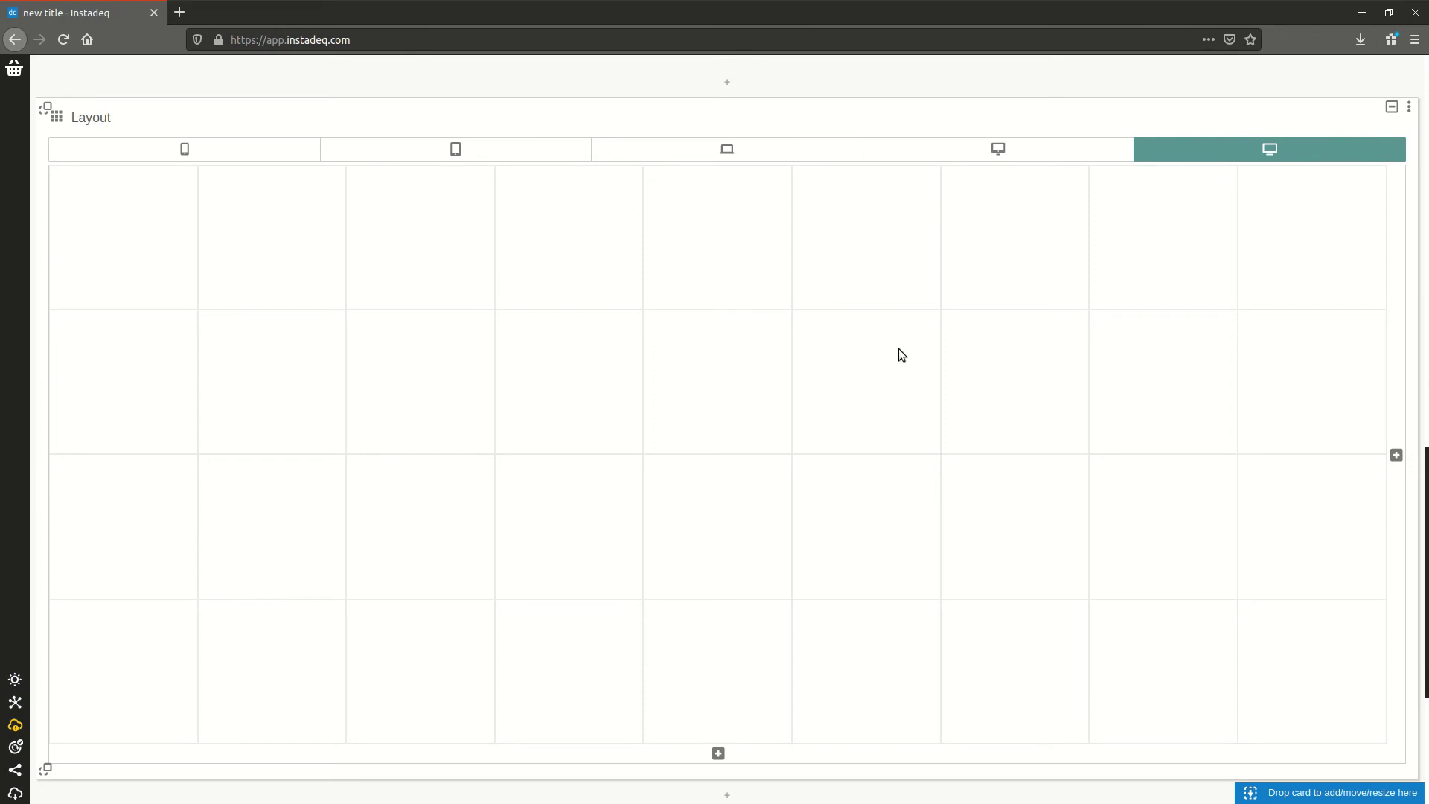
- Switch the read-only Notes card back to its editable view
{"action": "scroll", "coordinate": [537, 421], "scroll_direction": "up", "scroll_amount": 7}
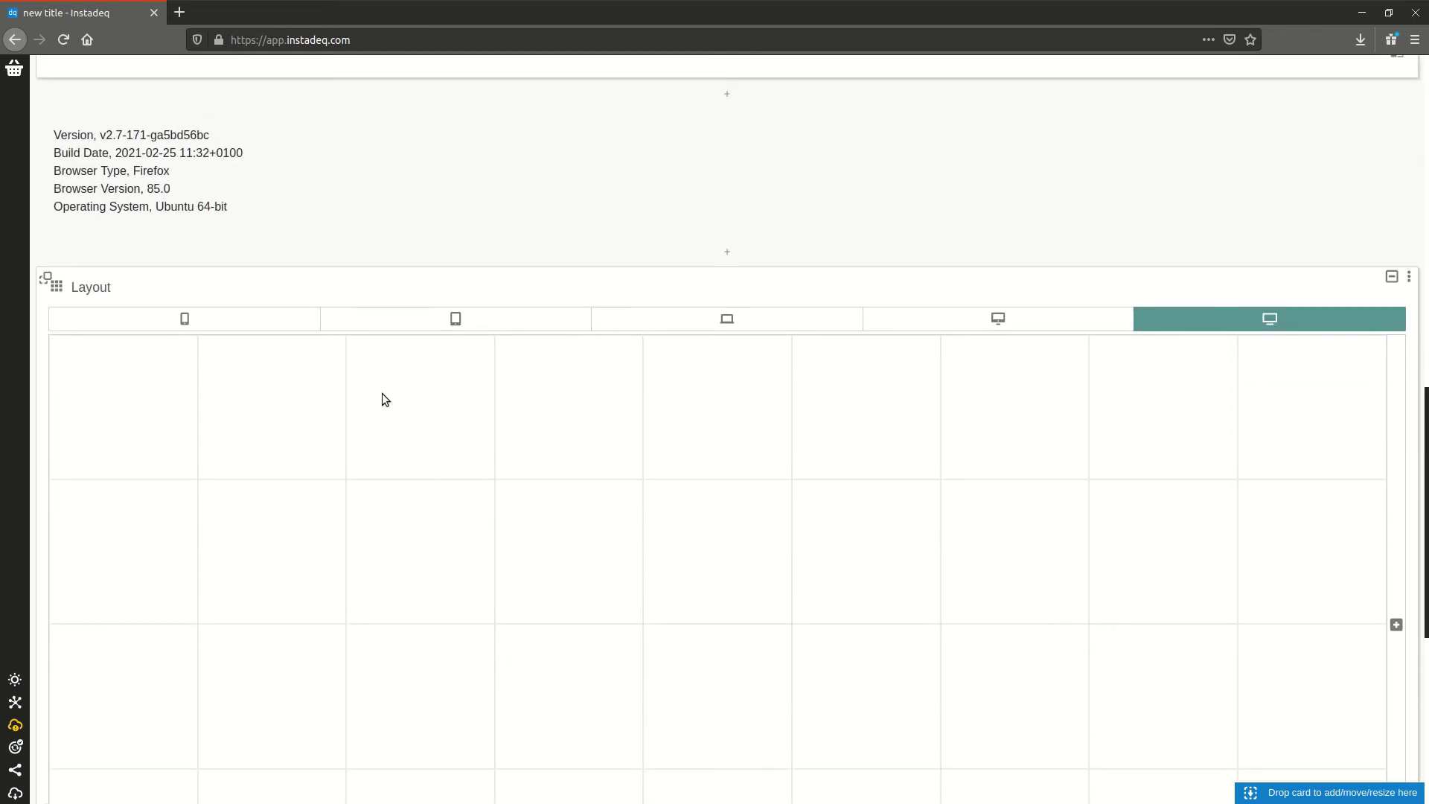
{"action": "scroll", "coordinate": [818, 372], "scroll_direction": "up", "scroll_amount": 2}
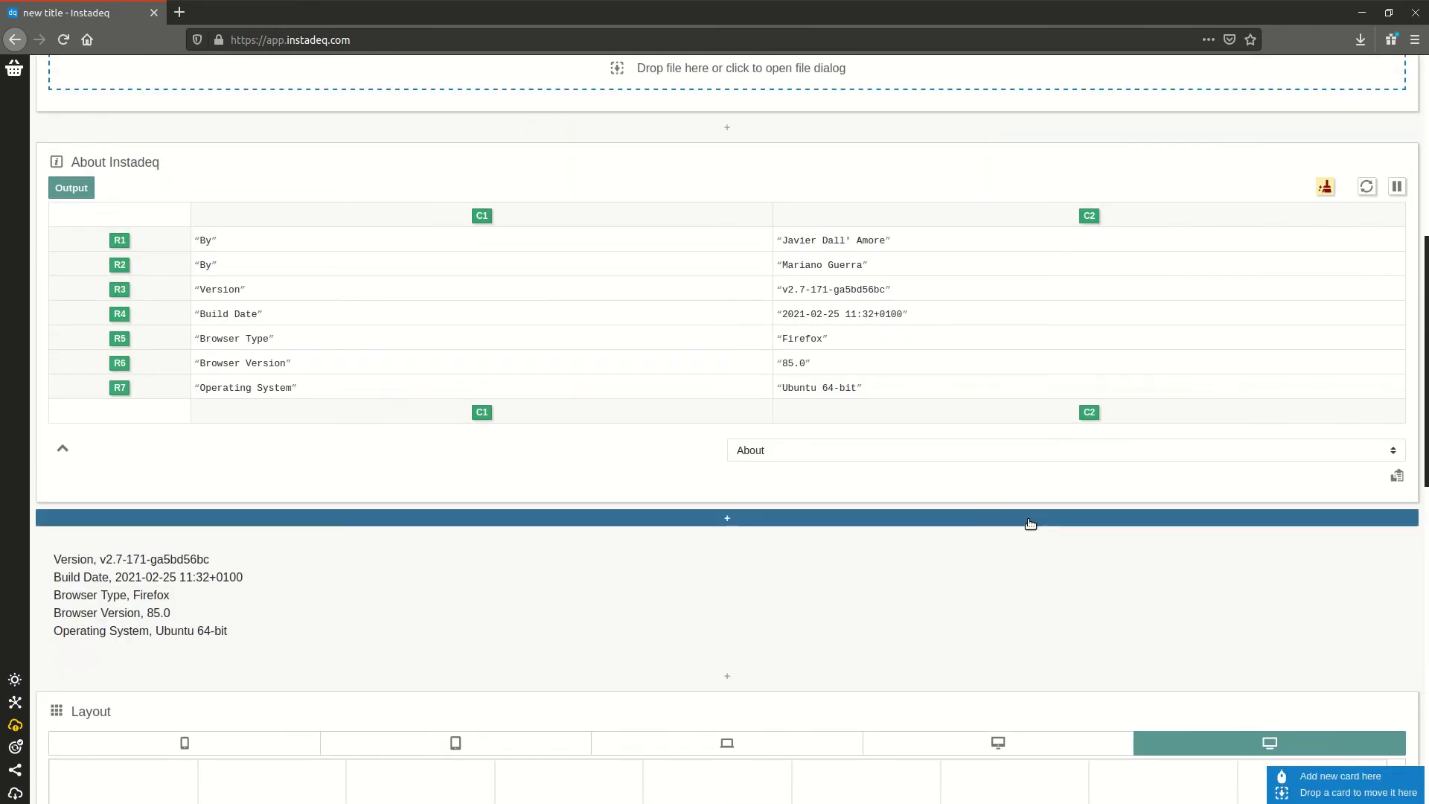
{"action": "left_click", "coordinate": [1407, 545]}
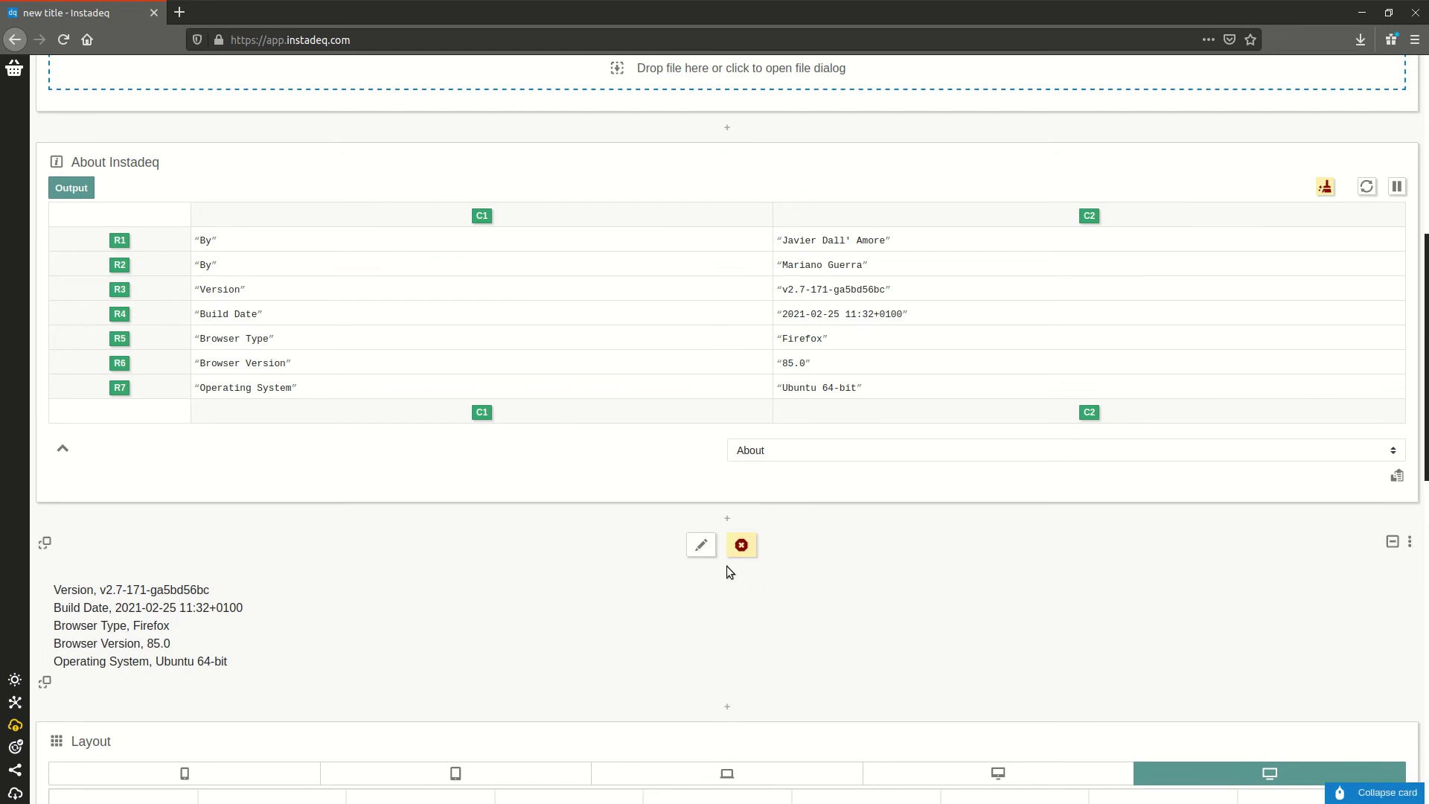
{"action": "left_click", "coordinate": [698, 543]}
- Clone the Notes card that holds the version and browser details
{"action": "scroll", "coordinate": [1036, 356], "scroll_direction": "up", "scroll_amount": 7}
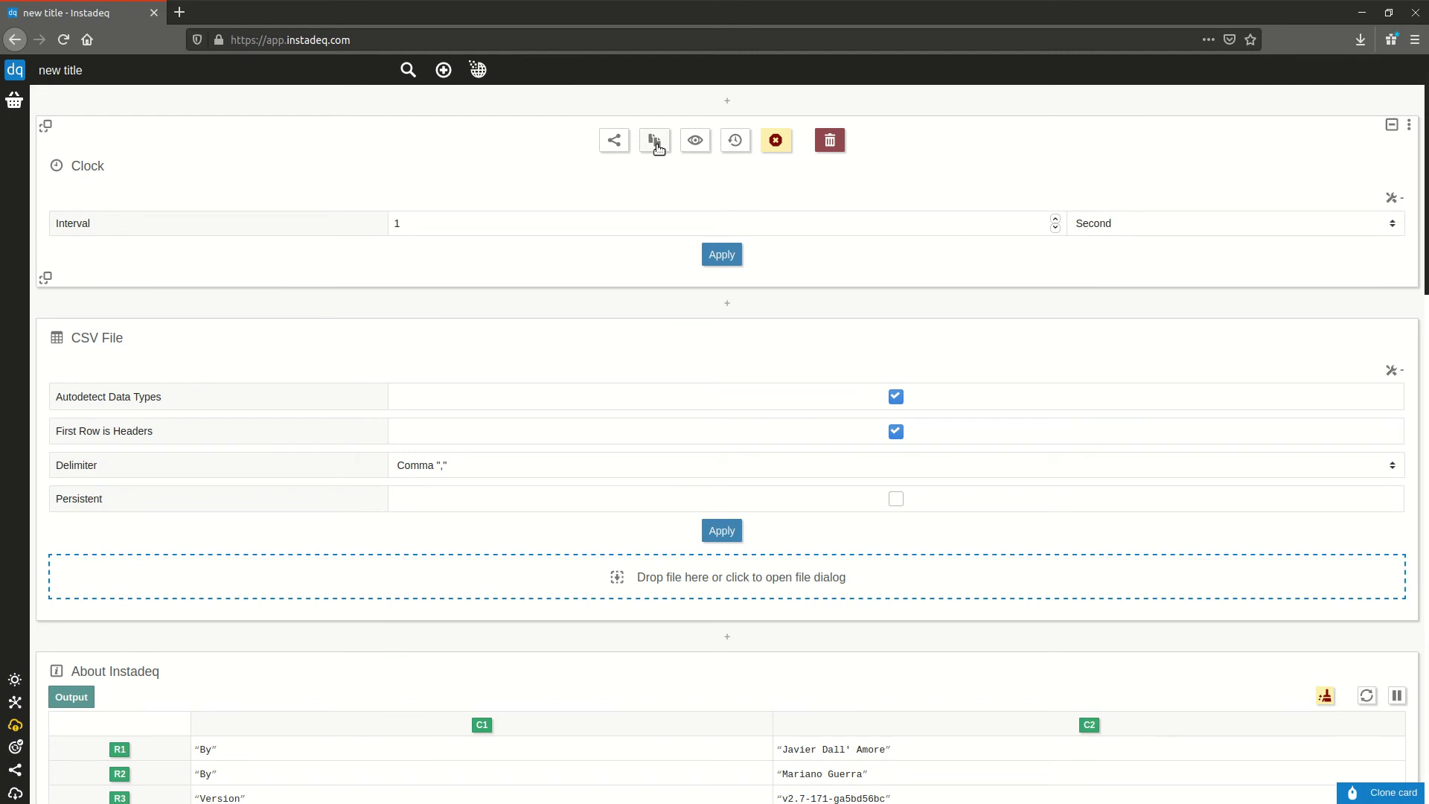
{"action": "scroll", "coordinate": [716, 315], "scroll_direction": "down", "scroll_amount": 1}
{"action": "scroll", "coordinate": [781, 372], "scroll_direction": "down", "scroll_amount": 8}
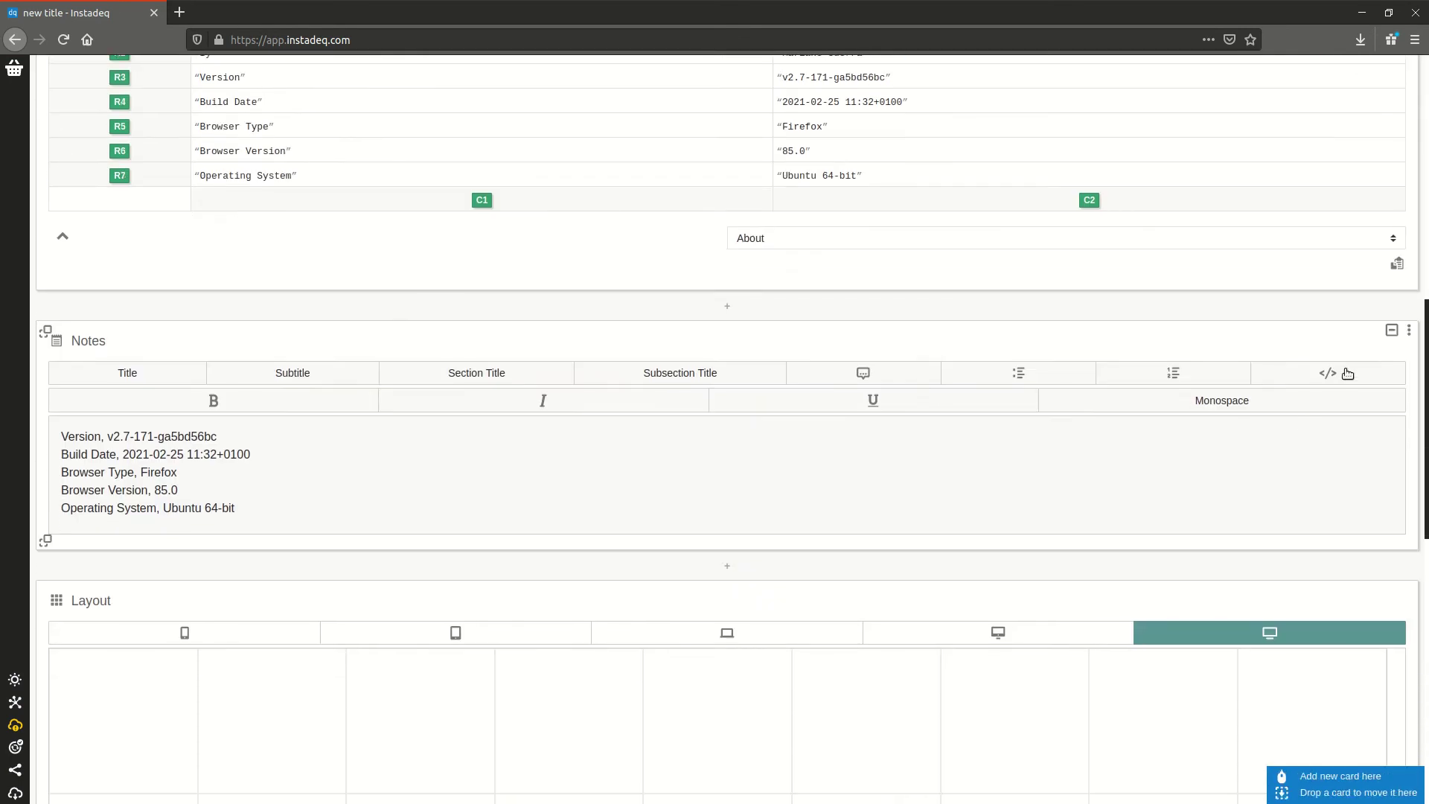
{"action": "left_click", "coordinate": [1408, 335]}
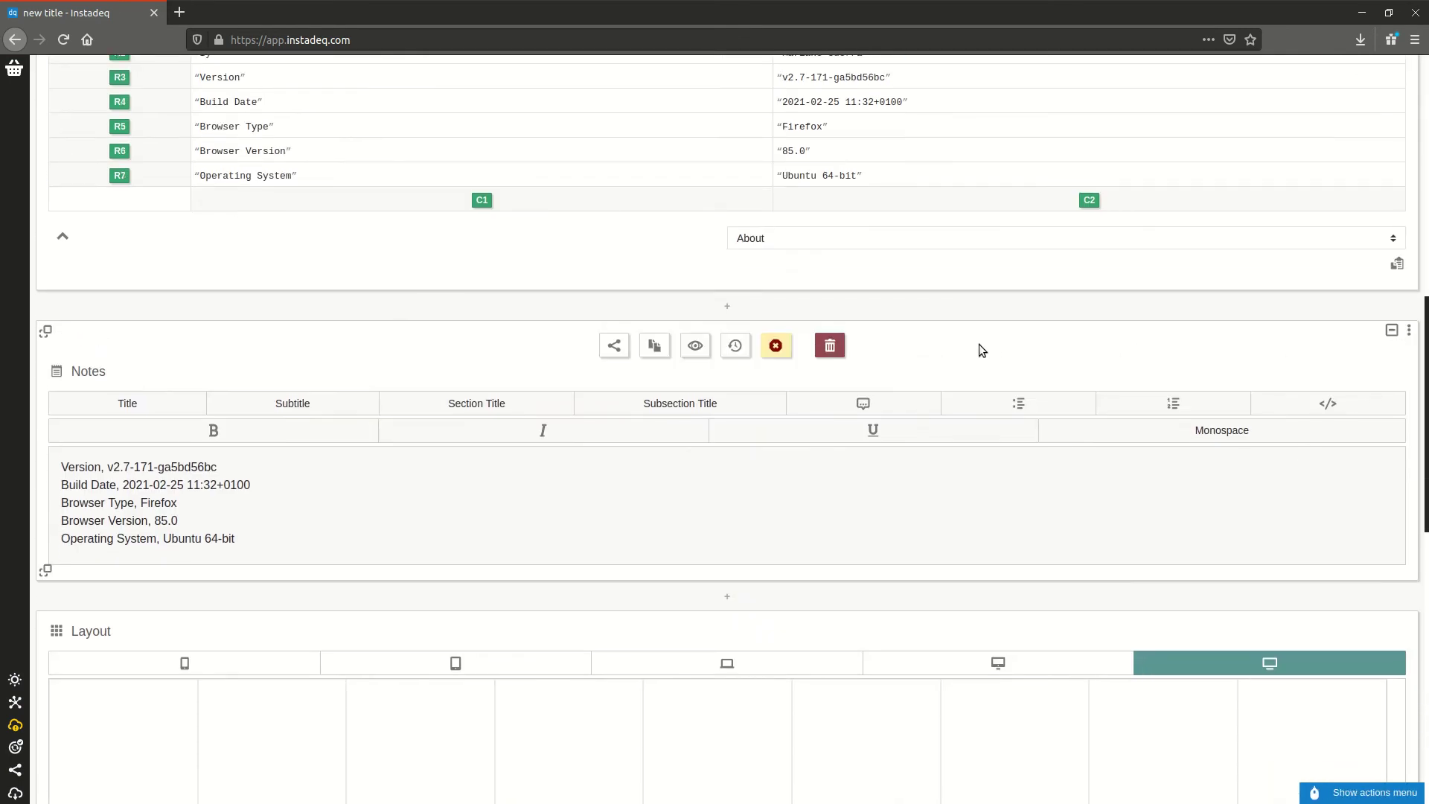
{"action": "left_click", "coordinate": [661, 351]}
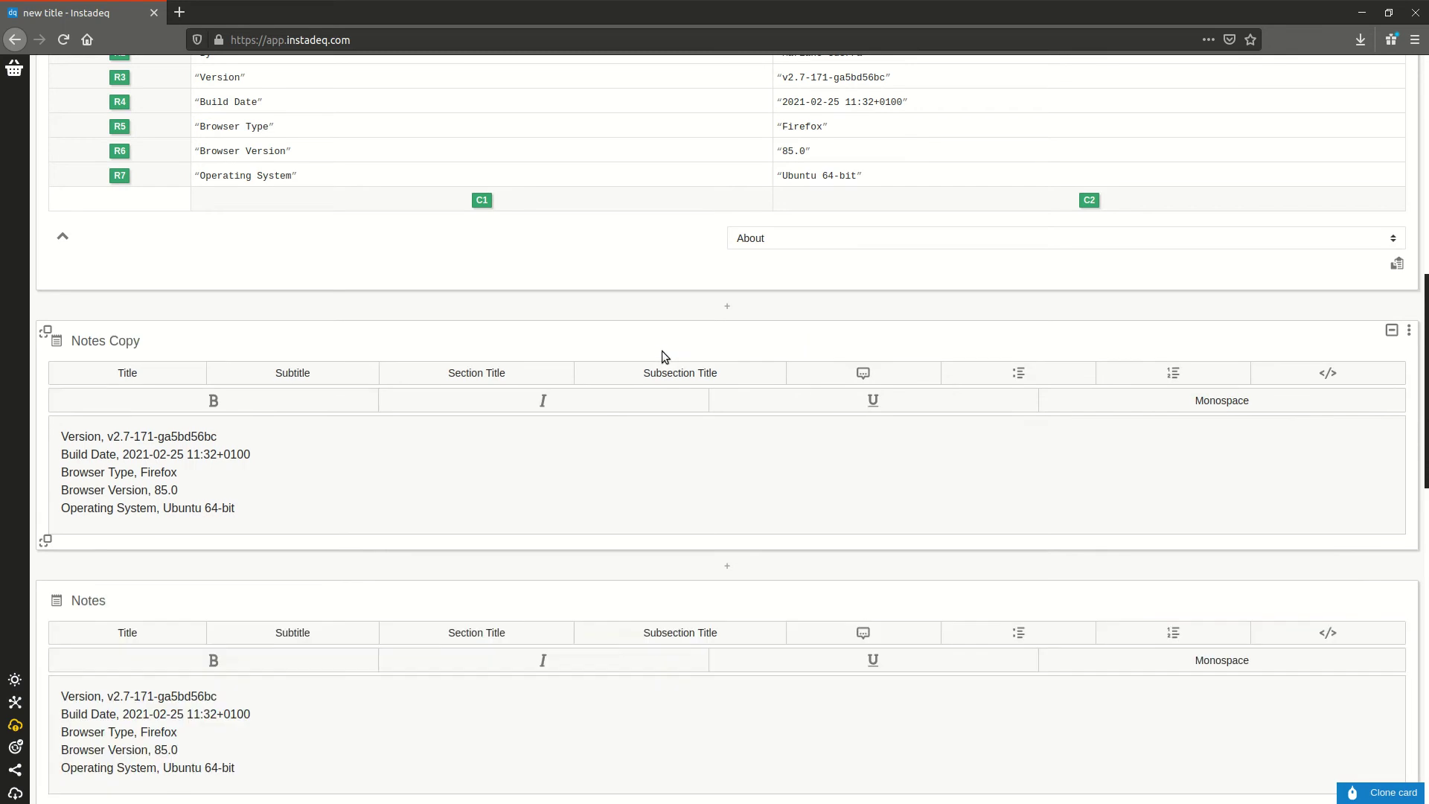
- Open the Layout card's share configuration and close it without sharing
{"action": "scroll", "coordinate": [1183, 332], "scroll_direction": "down", "scroll_amount": 2}
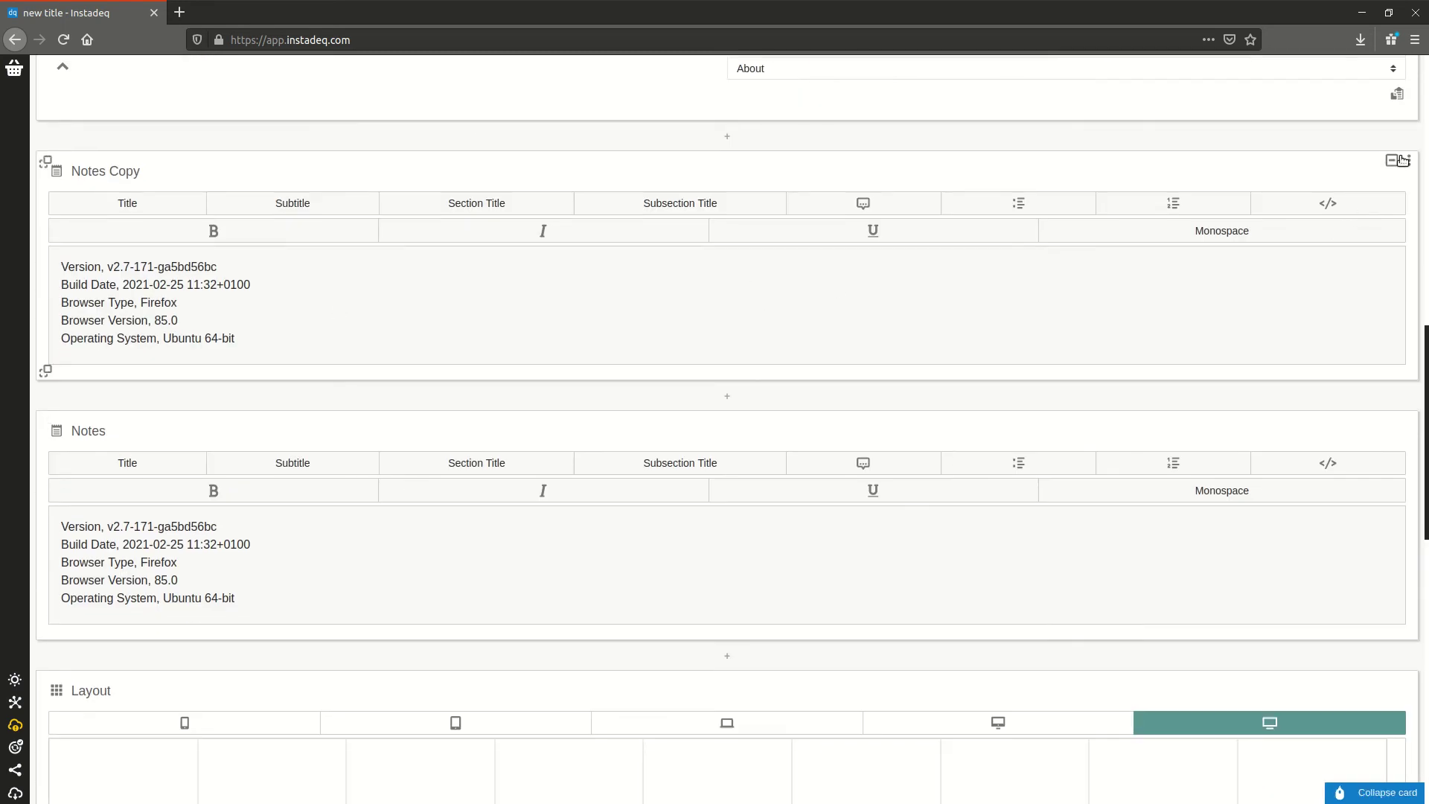
{"action": "left_click", "coordinate": [1408, 160]}
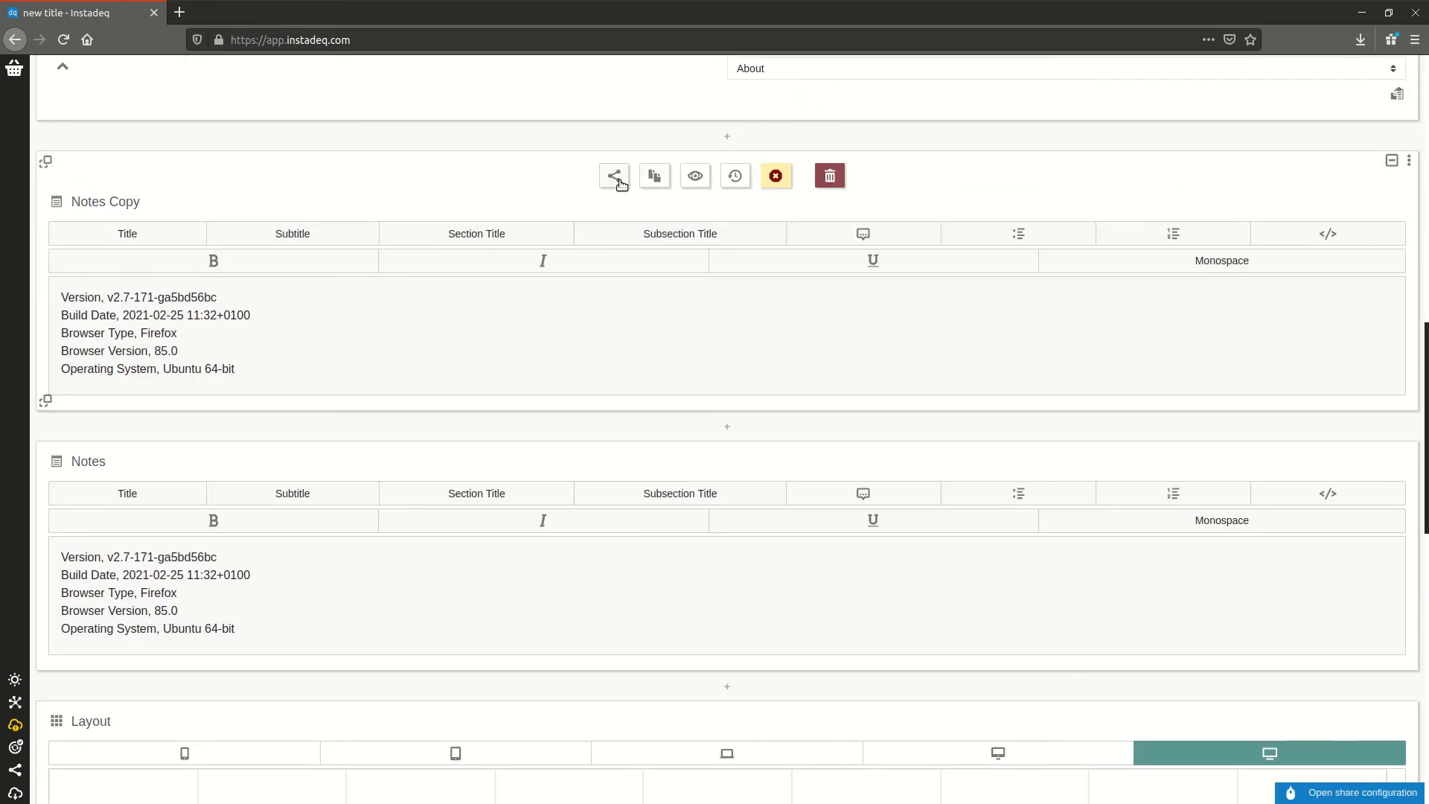
{"action": "scroll", "coordinate": [756, 230], "scroll_direction": "down", "scroll_amount": 4}
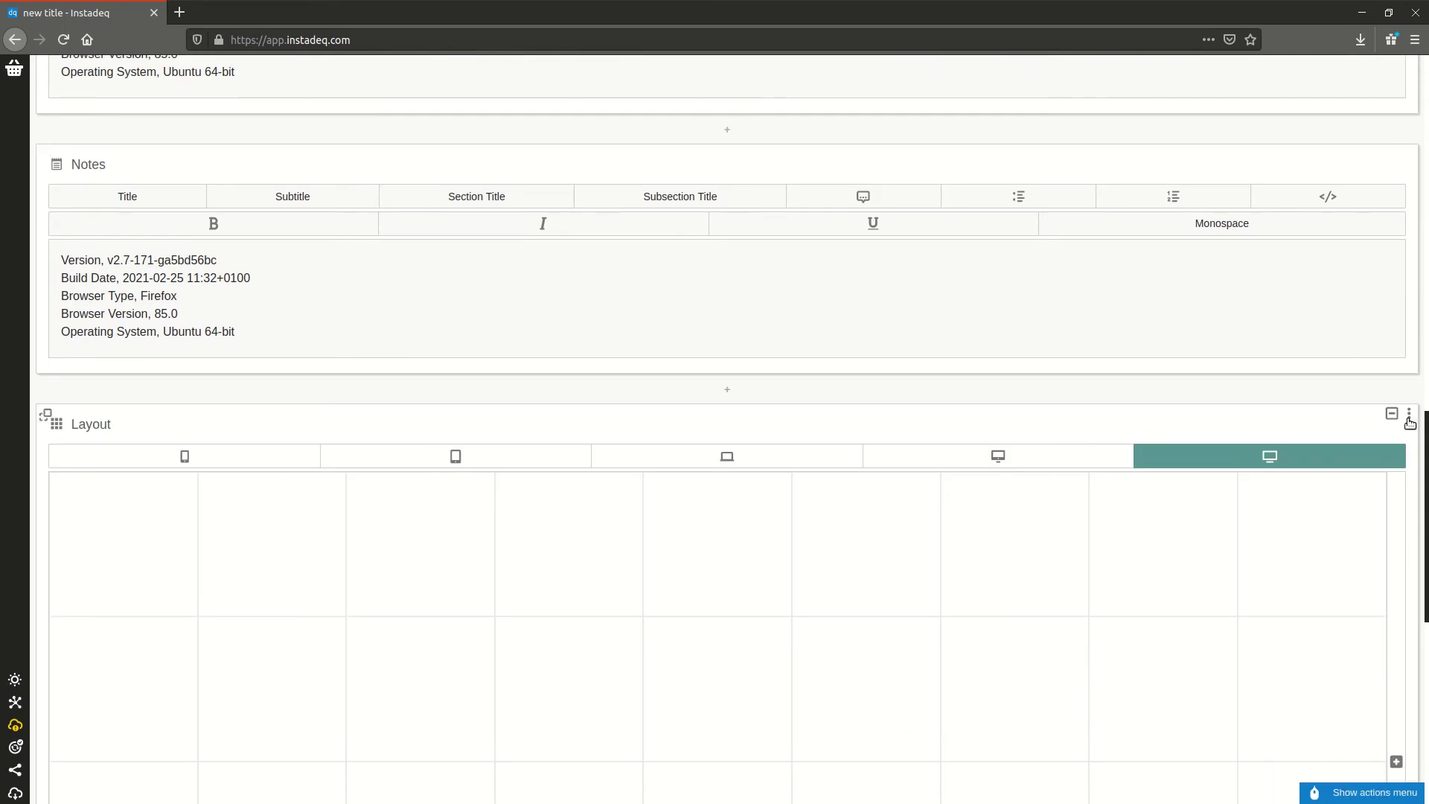
{"action": "left_click", "coordinate": [1409, 418]}
{"action": "scroll", "coordinate": [625, 274], "scroll_direction": "down", "scroll_amount": 2}
{"action": "left_click", "coordinate": [622, 265]}
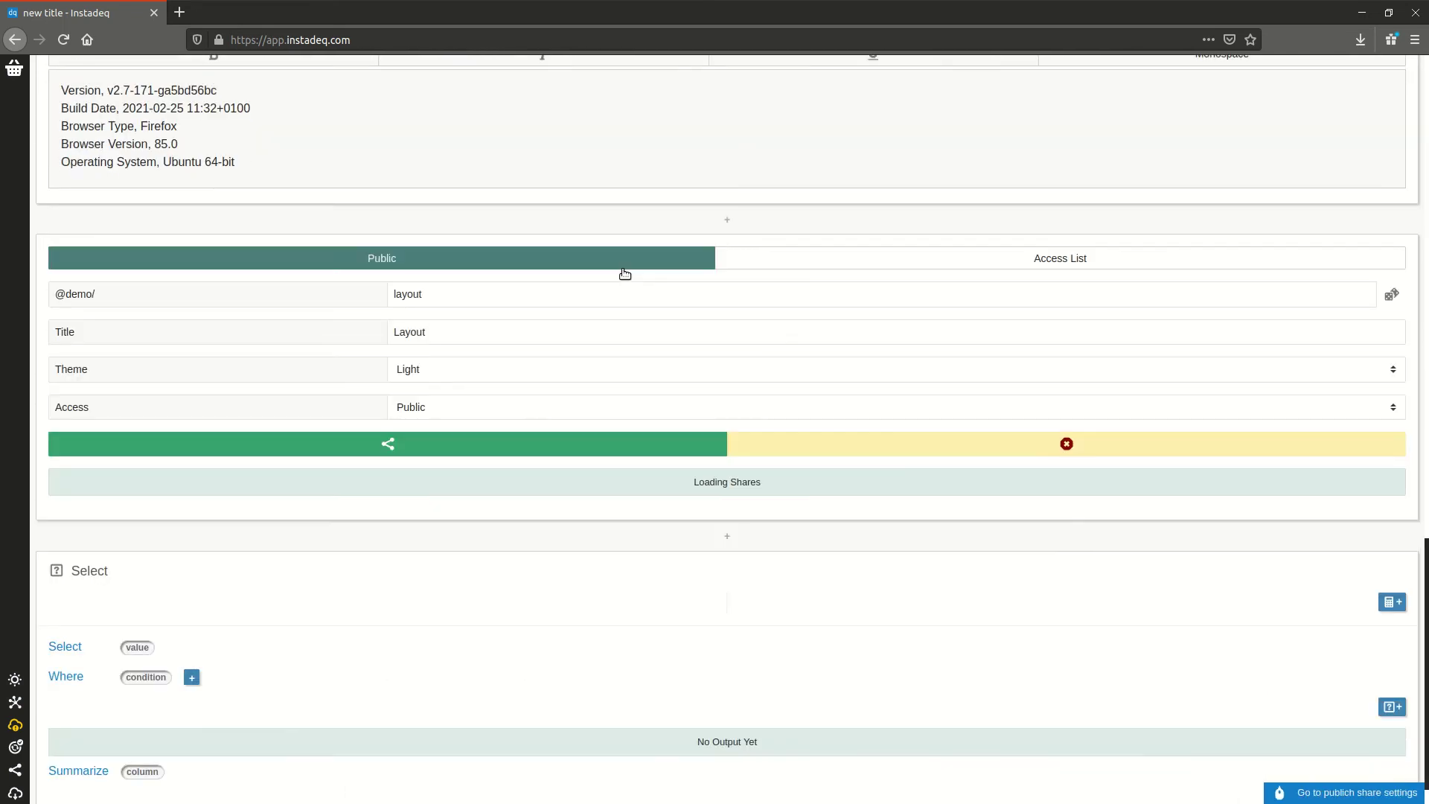
{"action": "left_click", "coordinate": [920, 440]}
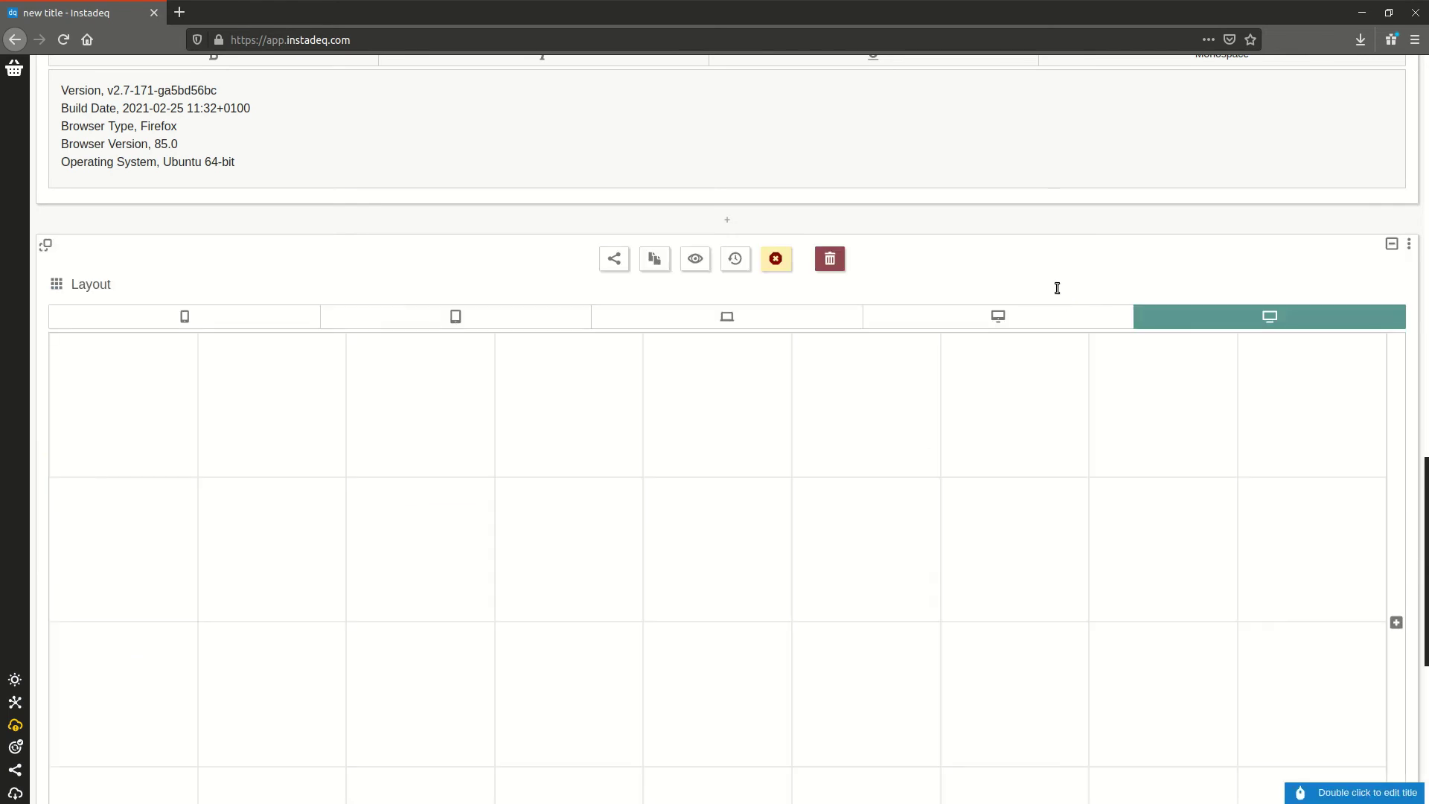
- Show the About Instadeq card's actions and apply the Clock card's interval of 1 second
{"action": "scroll", "coordinate": [1057, 288], "scroll_direction": "up", "scroll_amount": 15}
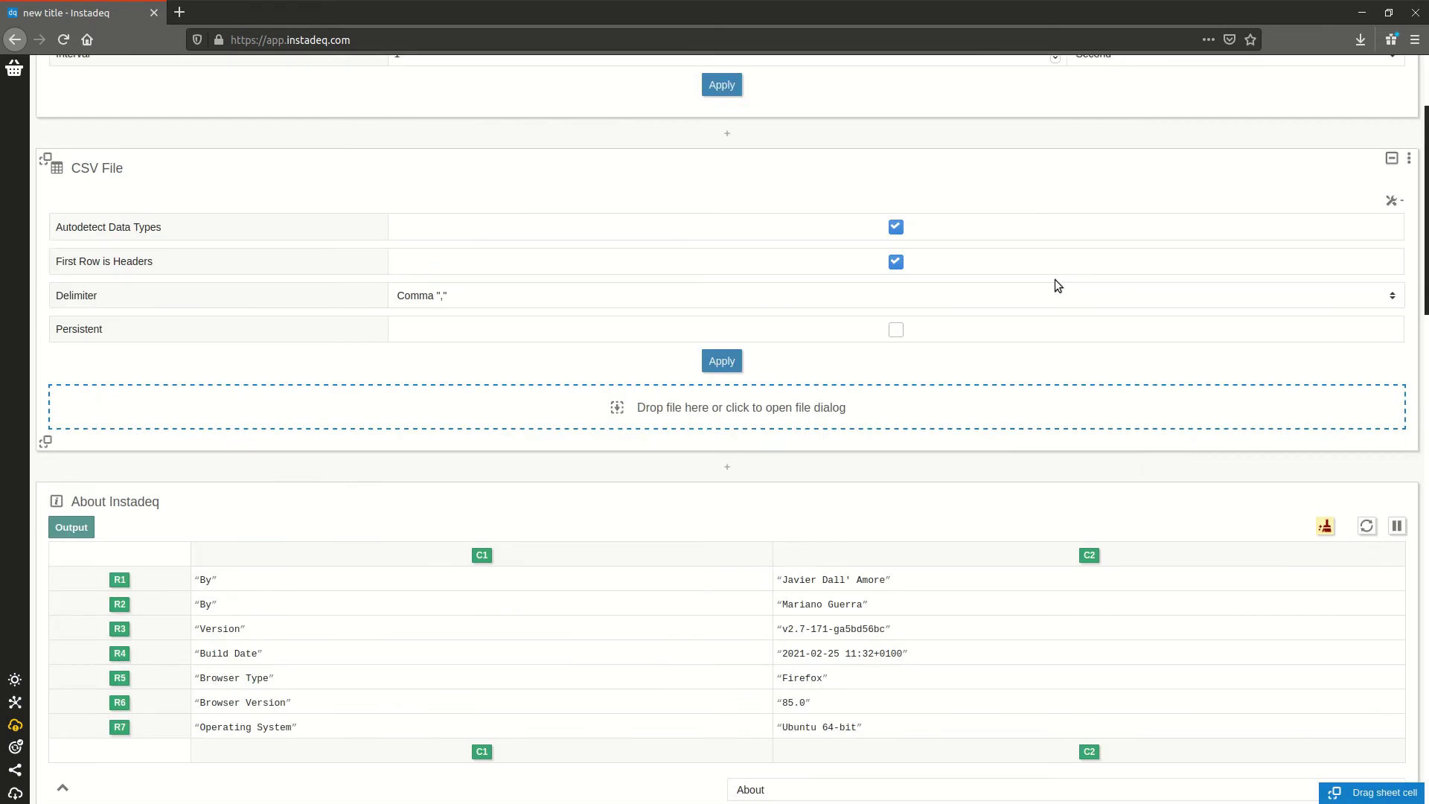
{"action": "scroll", "coordinate": [1055, 279], "scroll_direction": "up", "scroll_amount": 4}
{"action": "scroll", "coordinate": [994, 268], "scroll_direction": "down", "scroll_amount": 7}
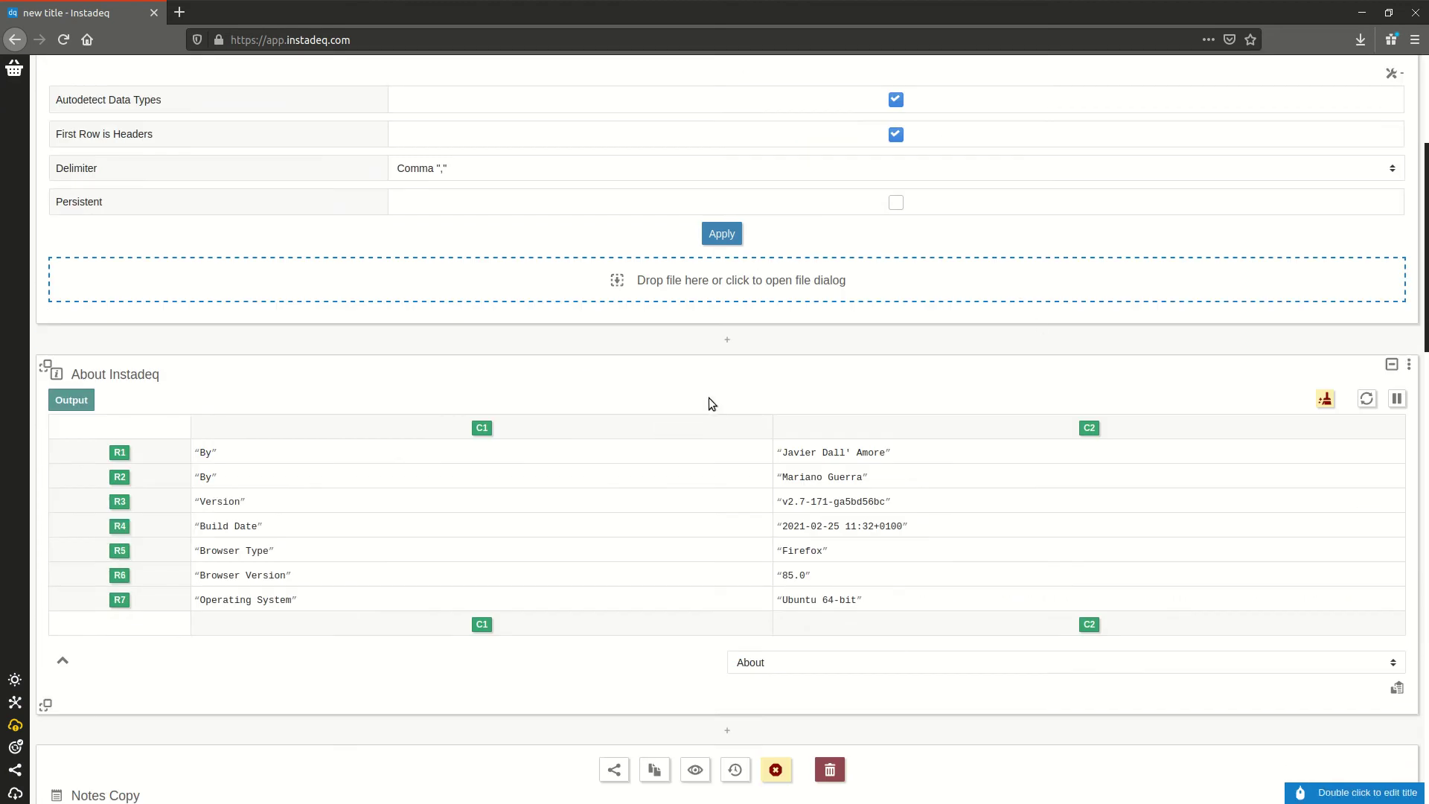
{"action": "left_click", "coordinate": [1408, 366]}
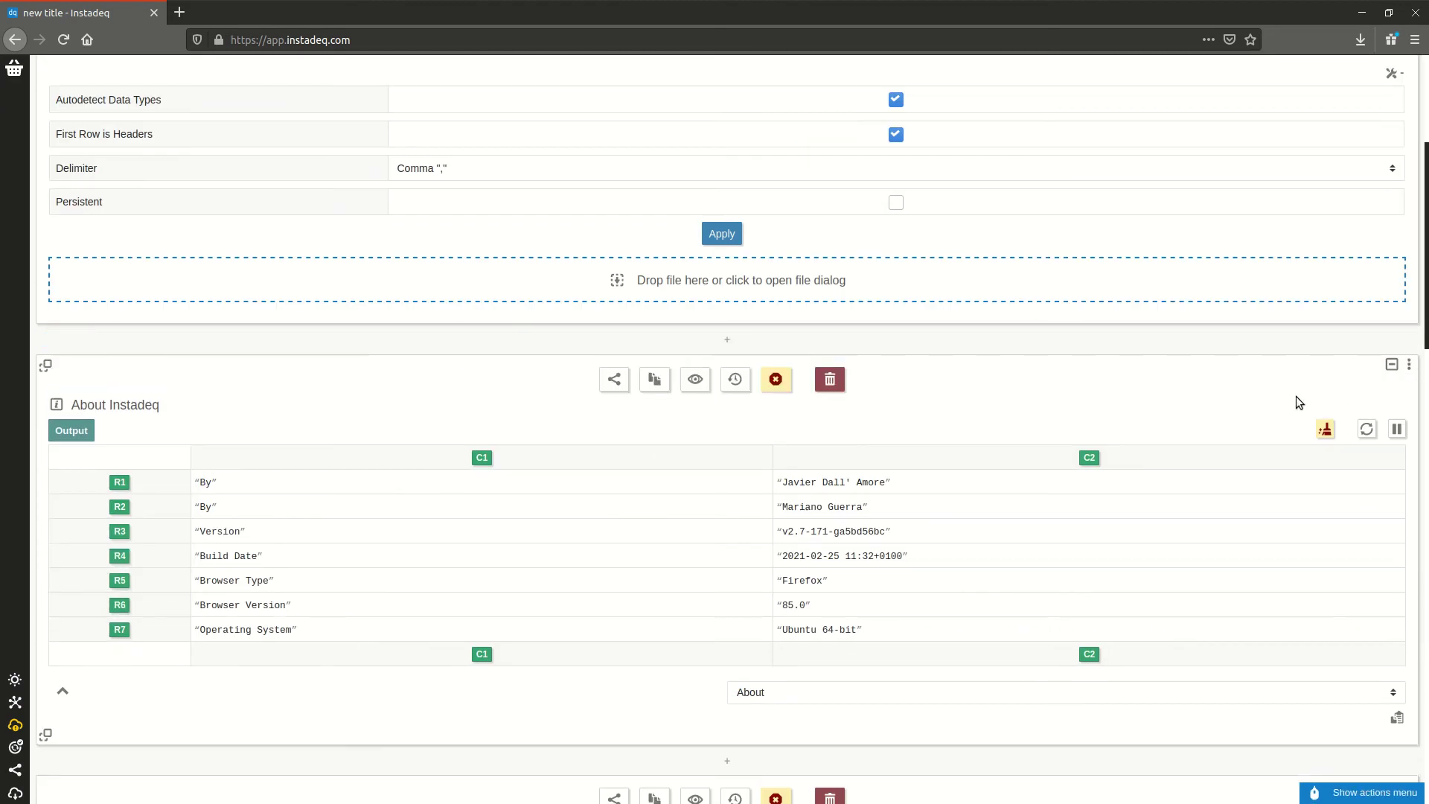
{"action": "scroll", "coordinate": [899, 390], "scroll_direction": "up", "scroll_amount": 4}
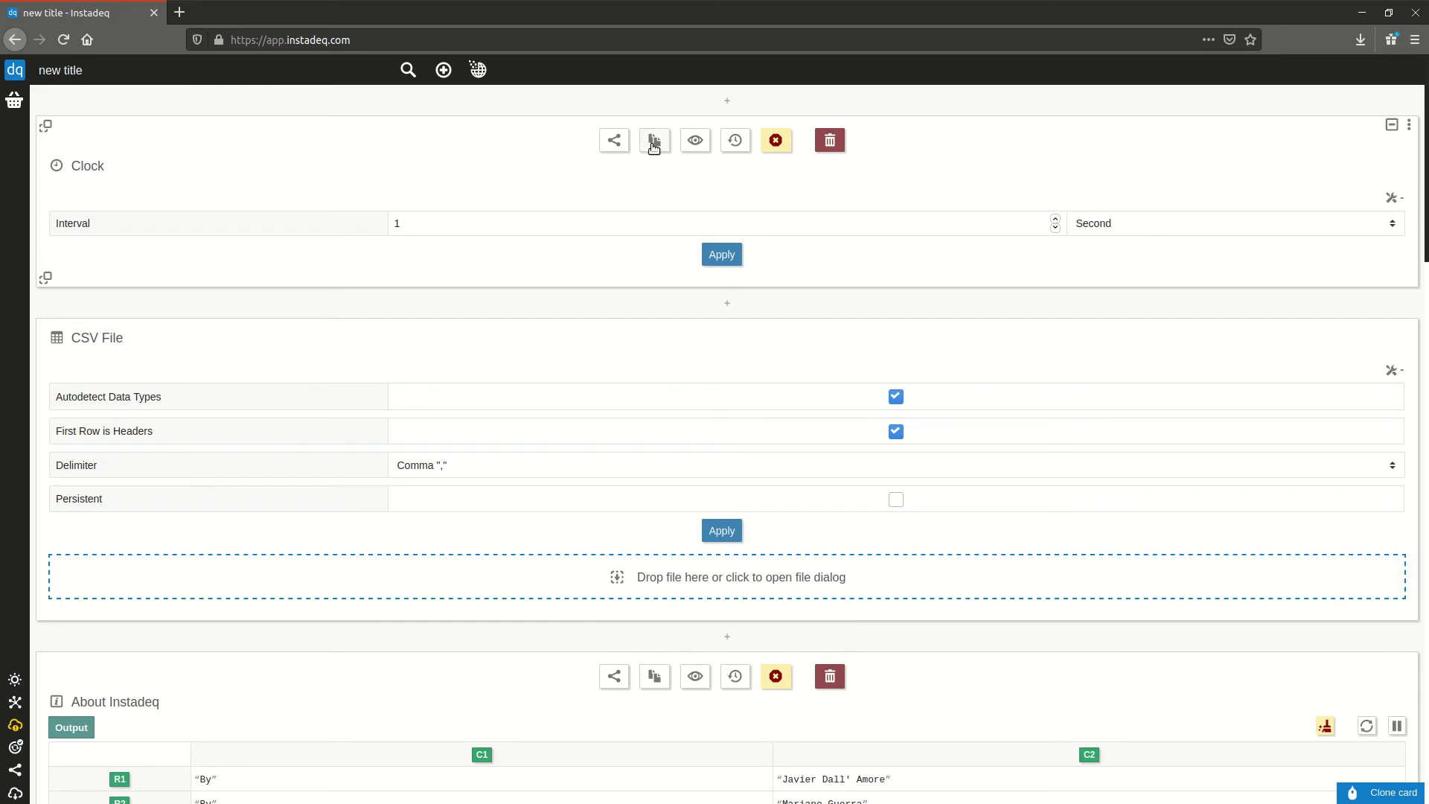
{"action": "left_click", "coordinate": [721, 254]}
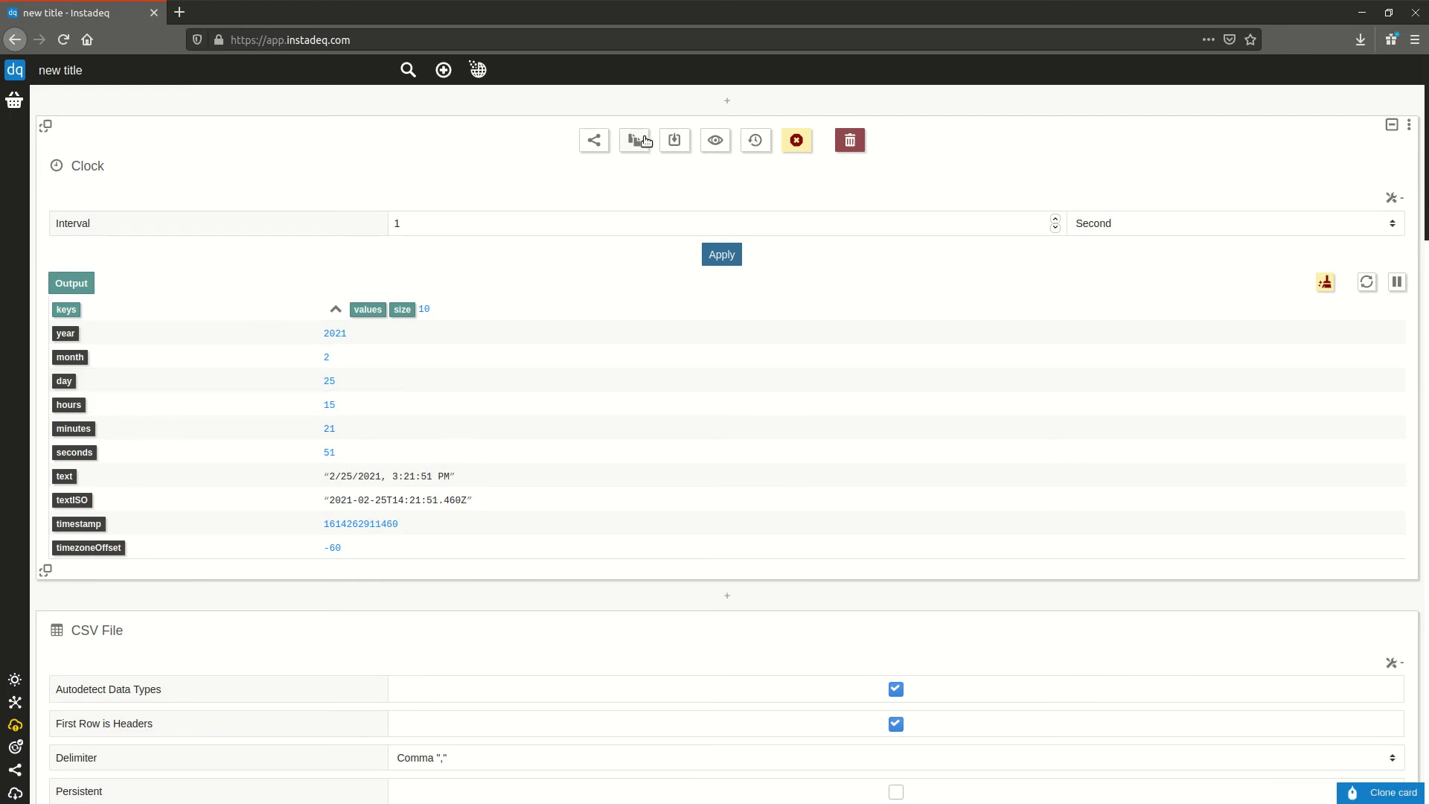
- Close the Clock card's actions and move the card between the CSV File and About Instadeq cards
{"action": "scroll", "coordinate": [764, 376], "scroll_direction": "down", "scroll_amount": 4}
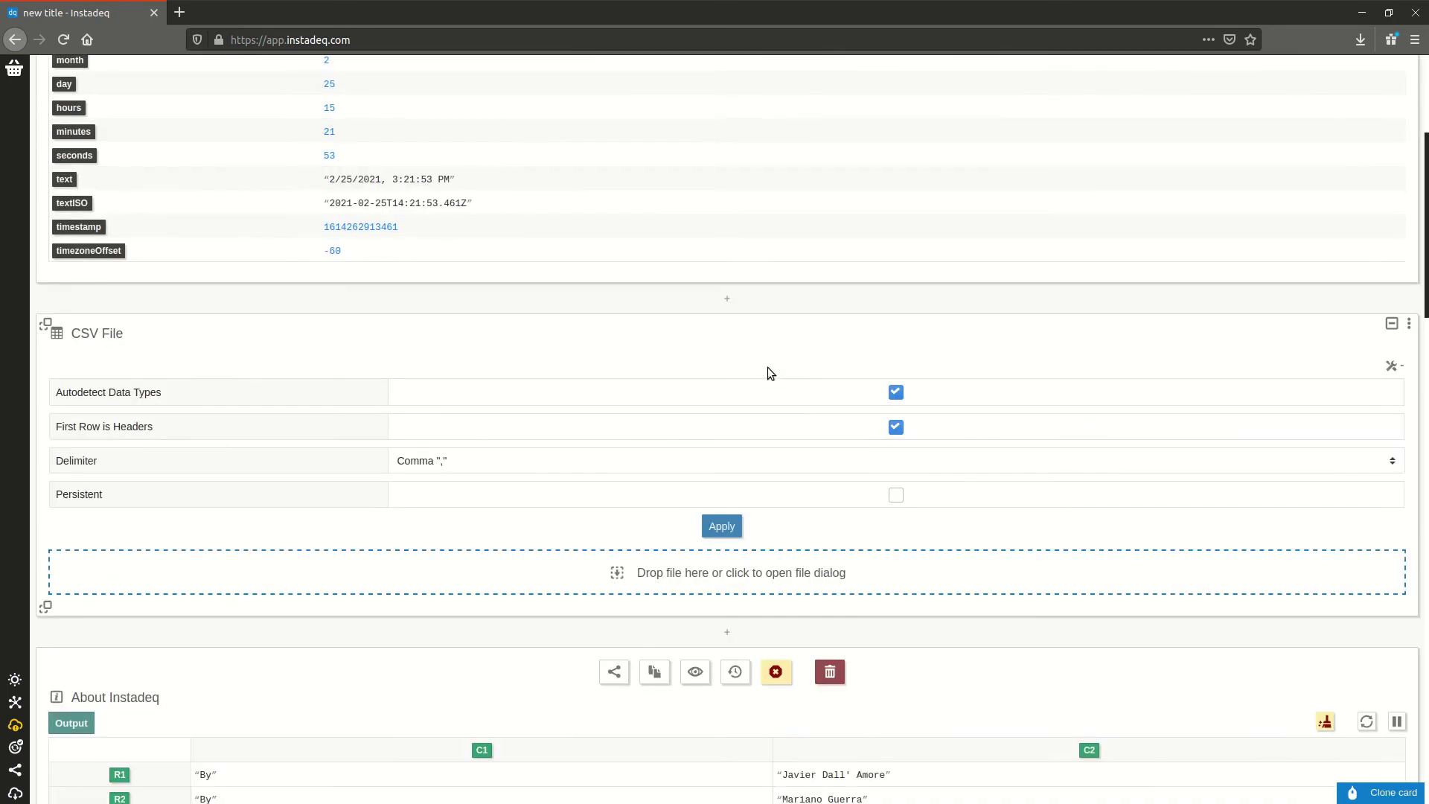
{"action": "scroll", "coordinate": [744, 307], "scroll_direction": "down", "scroll_amount": 1}
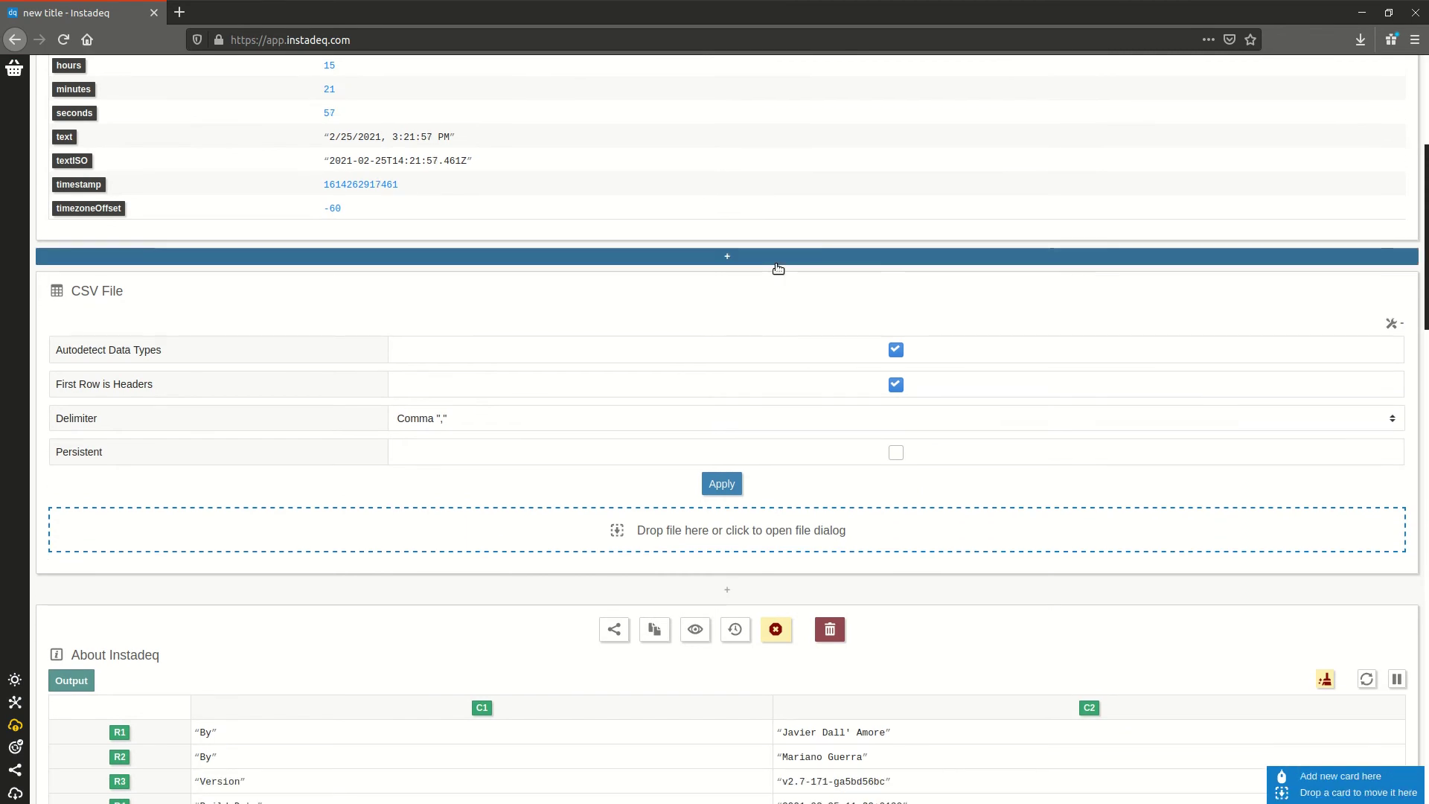
{"action": "scroll", "coordinate": [776, 263], "scroll_direction": "up", "scroll_amount": 3}
{"action": "scroll", "coordinate": [776, 264], "scroll_direction": "up", "scroll_amount": 2}
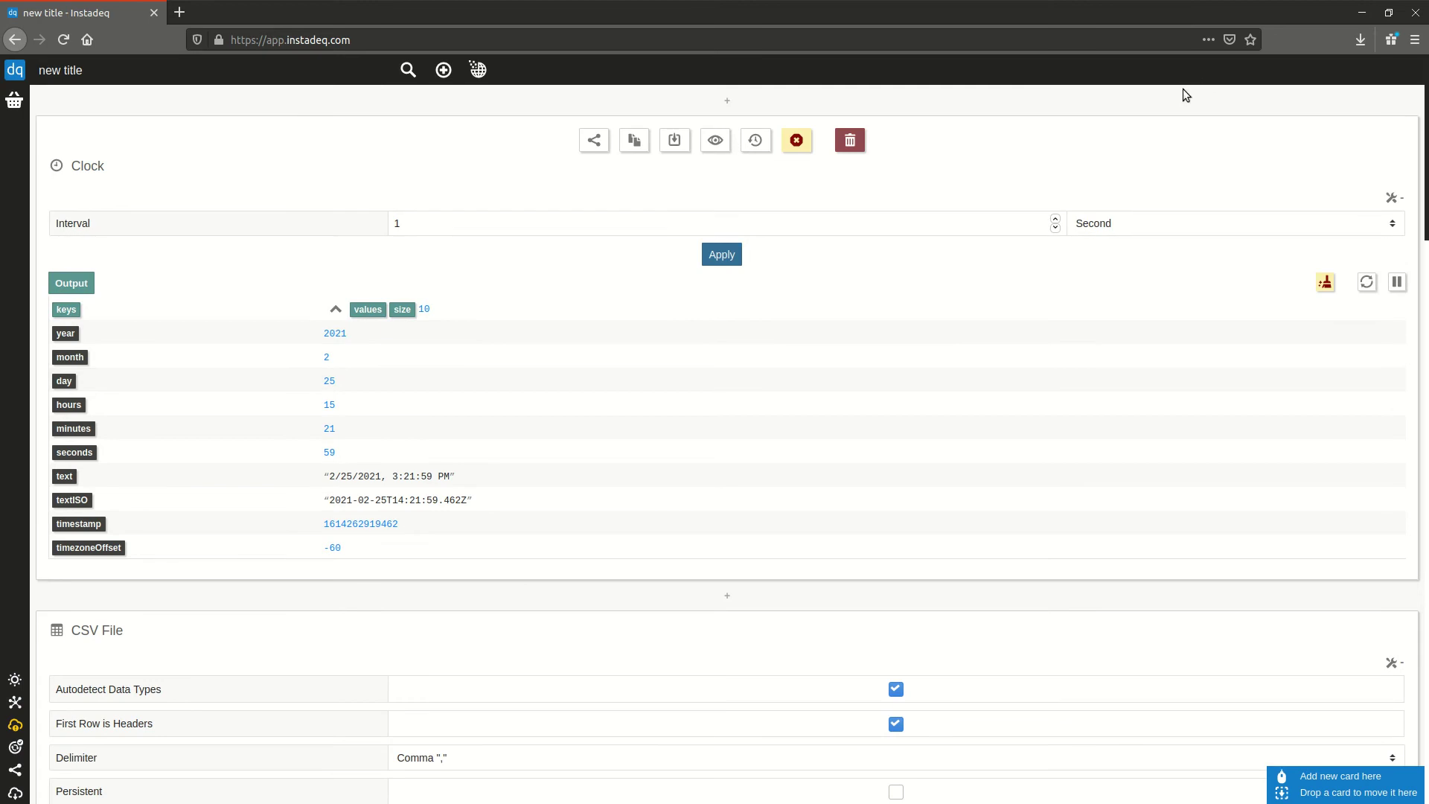
{"action": "left_click", "coordinate": [811, 151]}
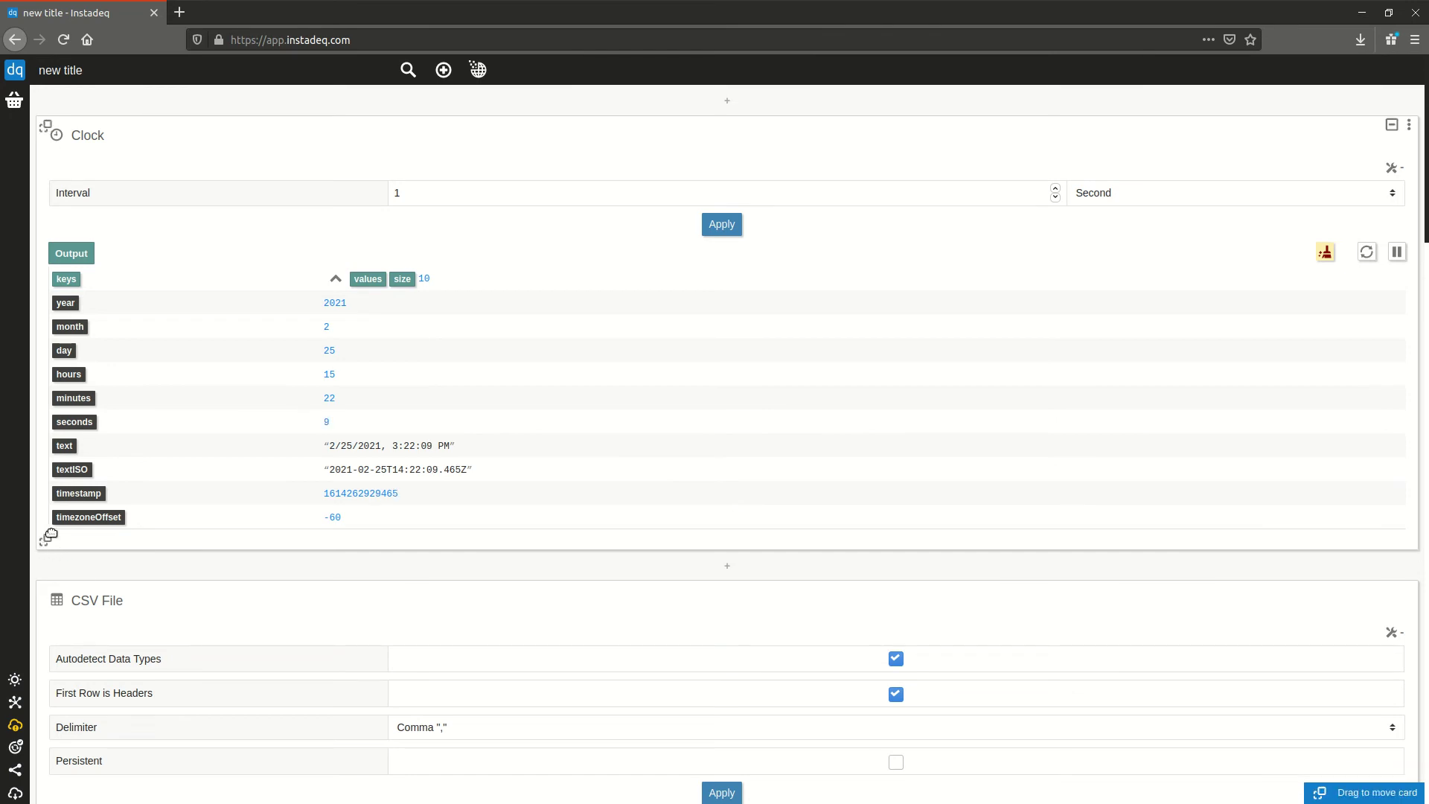
{"action": "left_click_drag", "start_coordinate": [49, 536], "coordinate": [476, 677]}
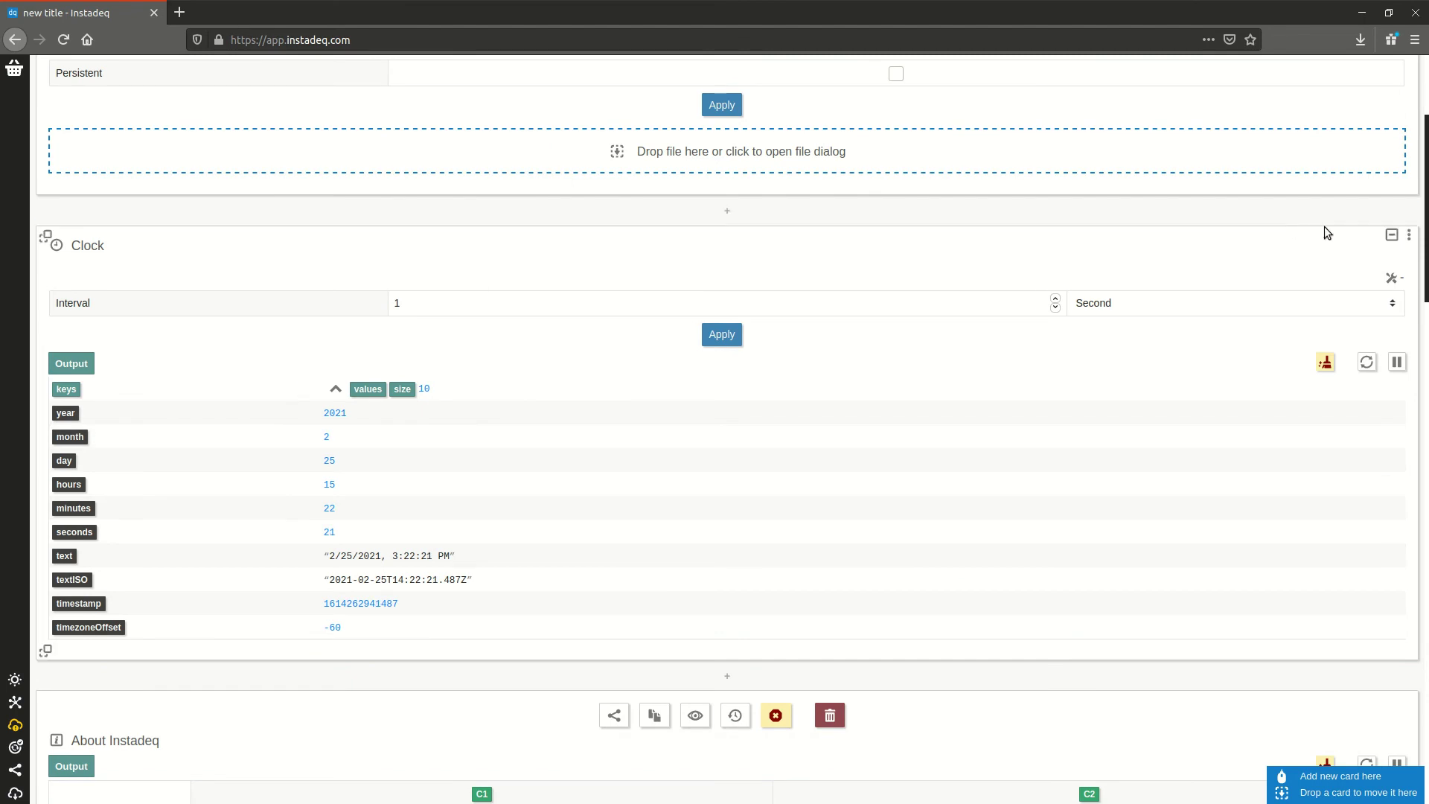
- Collapse all cards and move the Select card between About Instadeq and Notes Copy
{"action": "left_click", "coordinate": [1388, 240]}
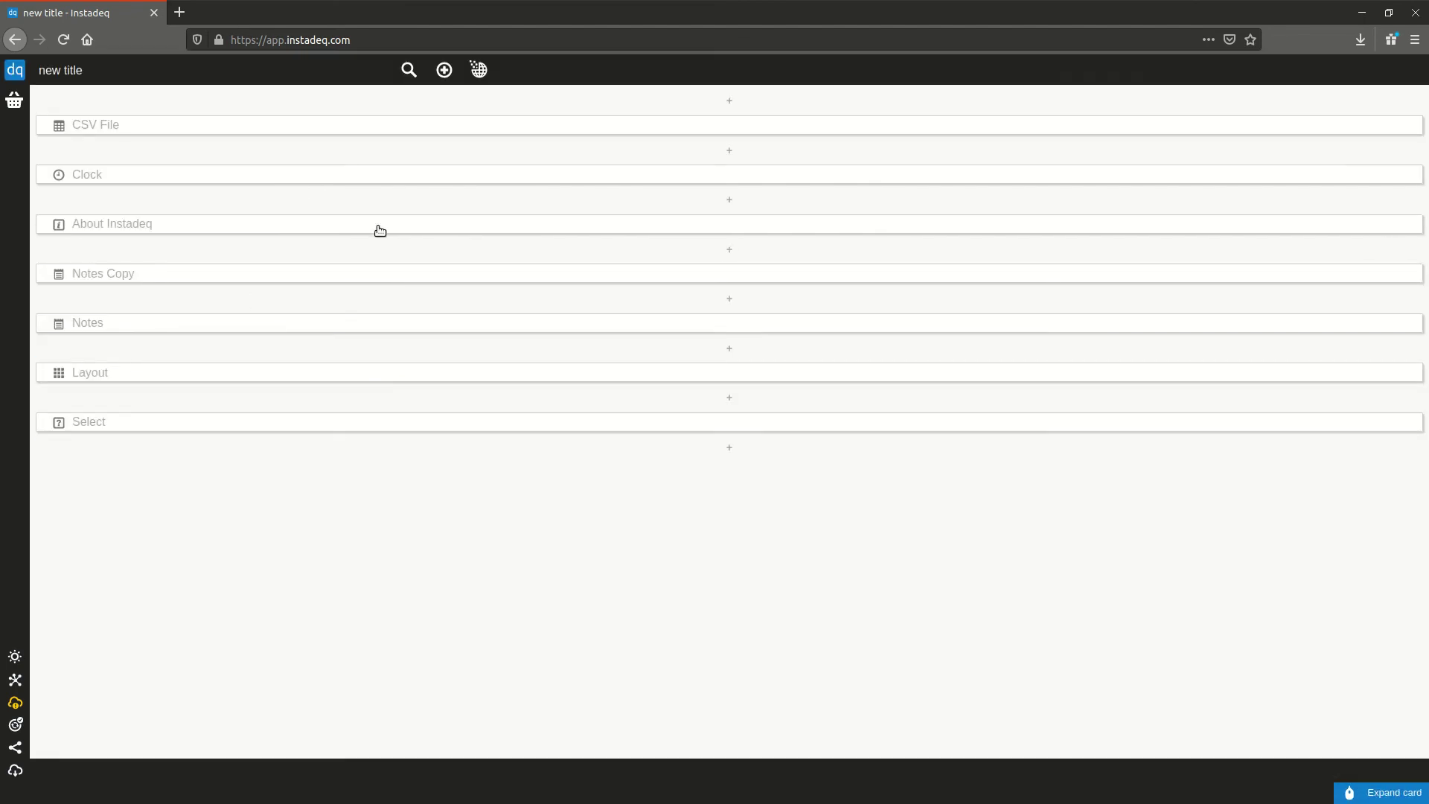
{"action": "left_click_drag", "start_coordinate": [45, 425], "coordinate": [271, 247]}
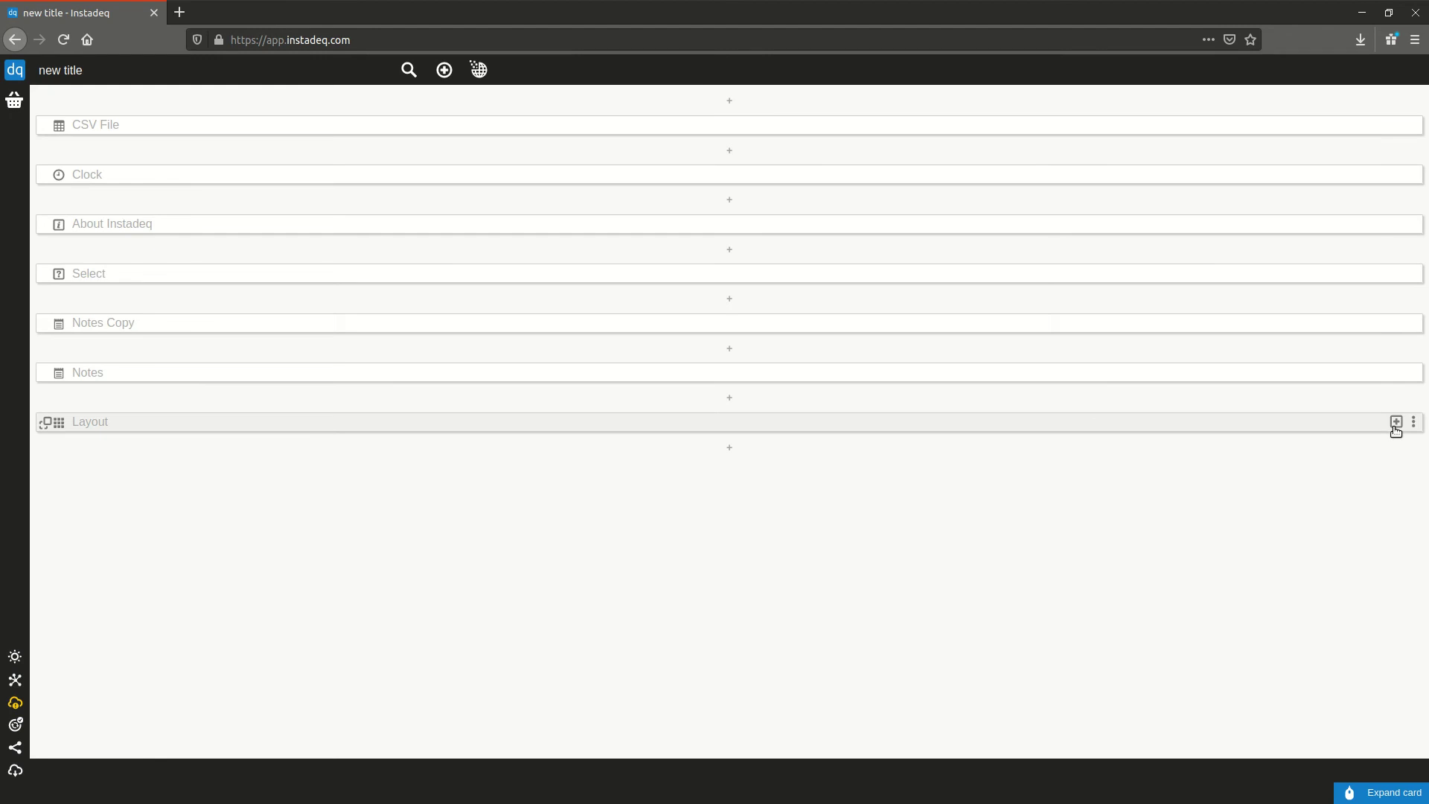
- Expand all cards and put the CSV File card in the basket
{"action": "left_click", "coordinate": [1396, 422]}
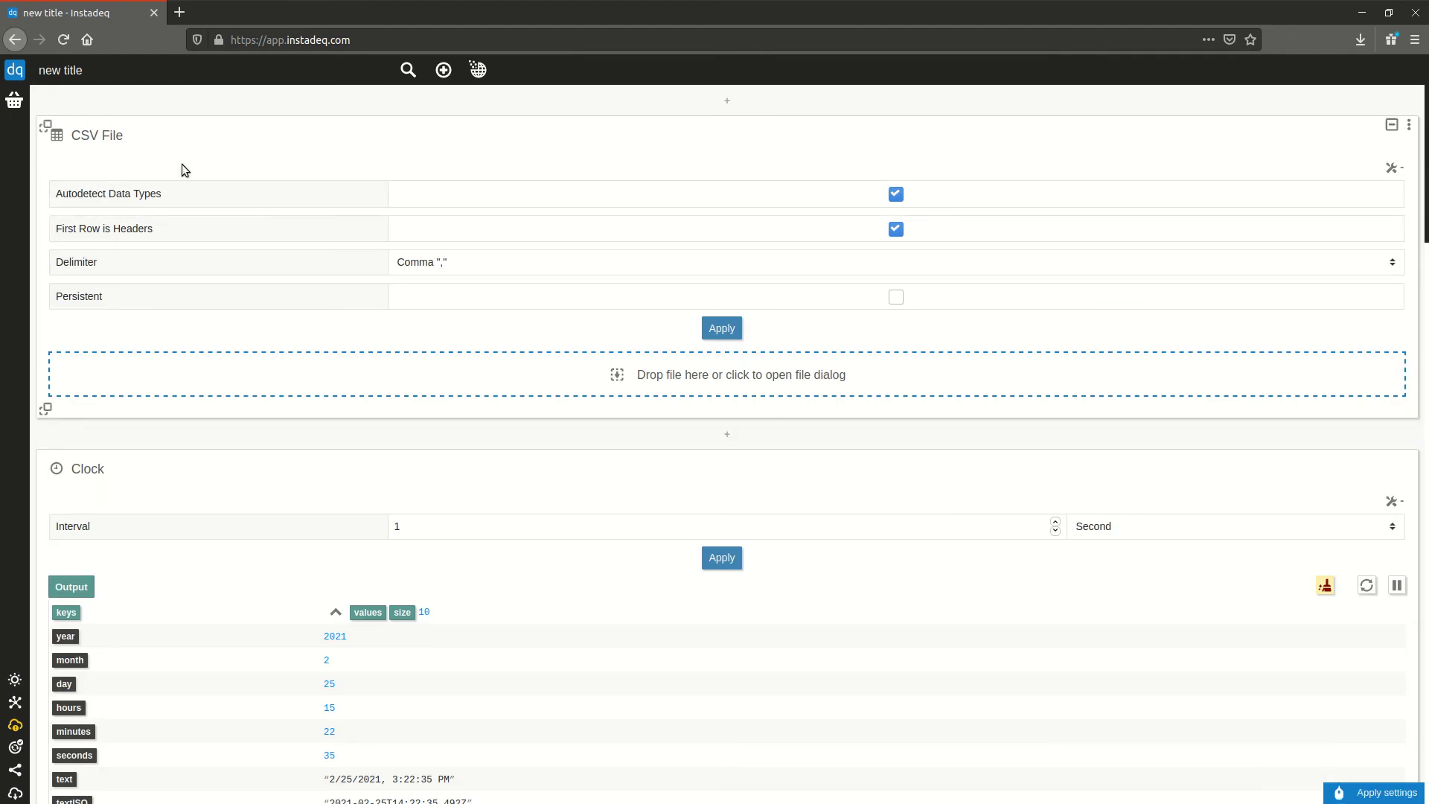
{"action": "left_click", "coordinate": [14, 104]}
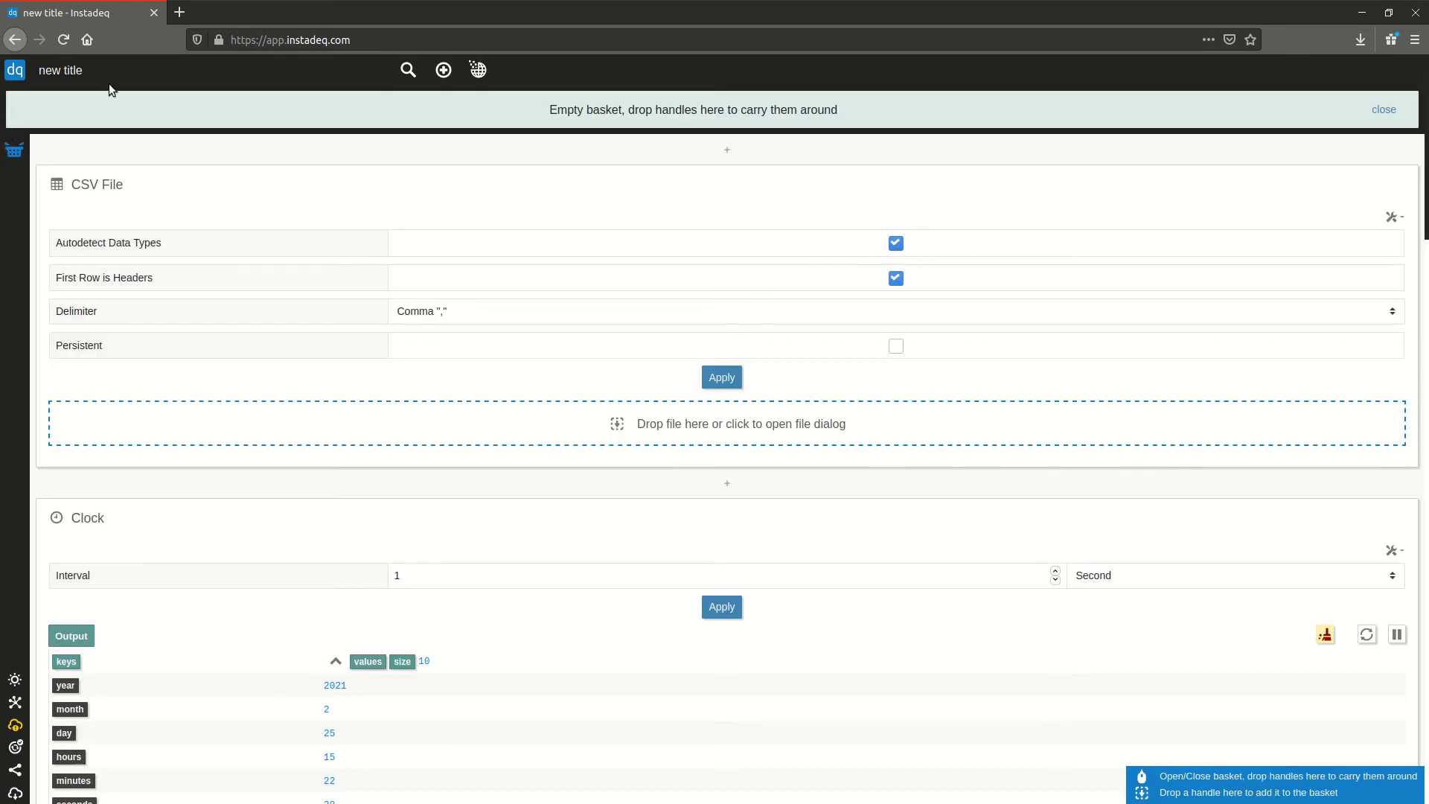
{"action": "left_click_drag", "start_coordinate": [47, 175], "coordinate": [188, 121]}
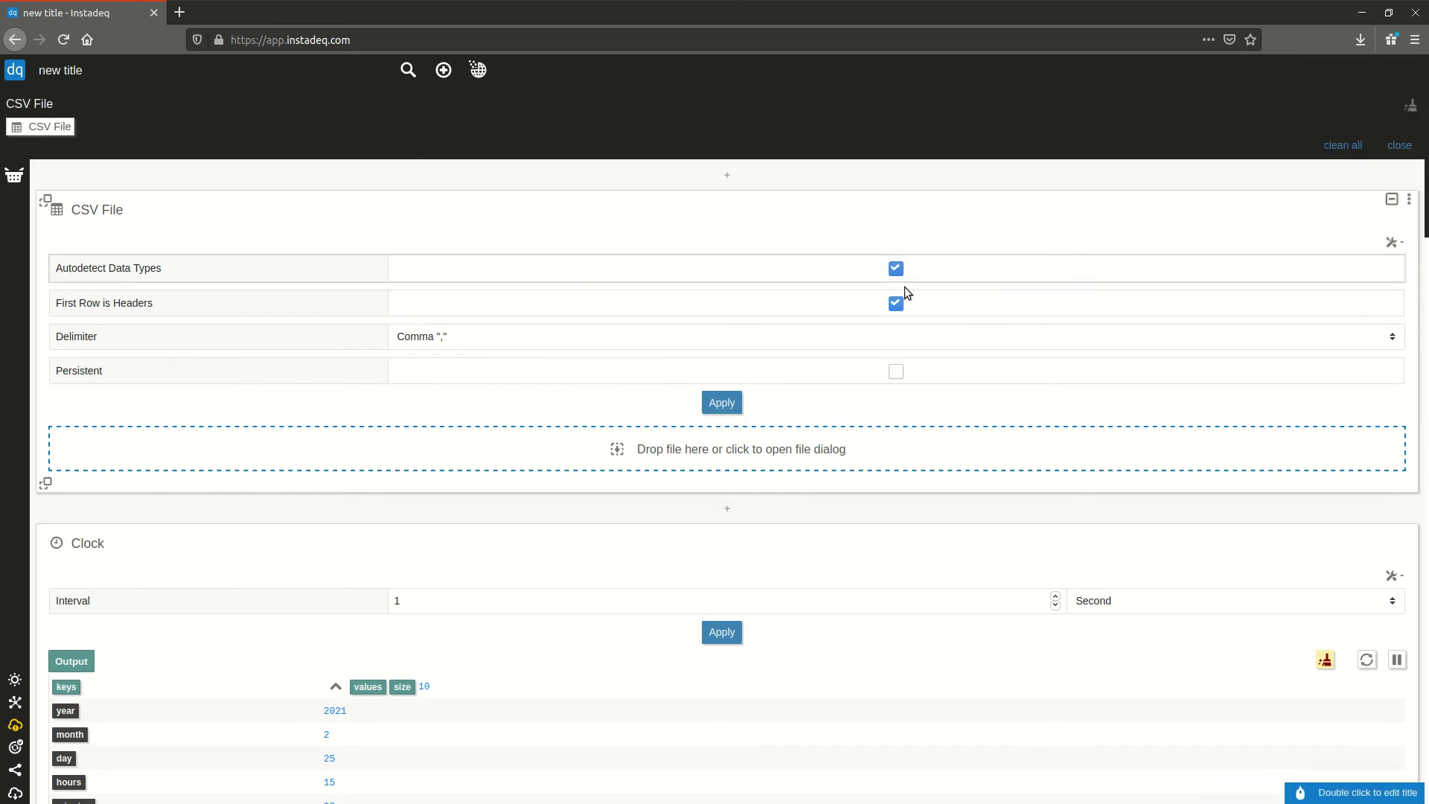
- Create a new deck and place the CSV File card from the basket below its card chooser
{"action": "left_click", "coordinate": [444, 72]}
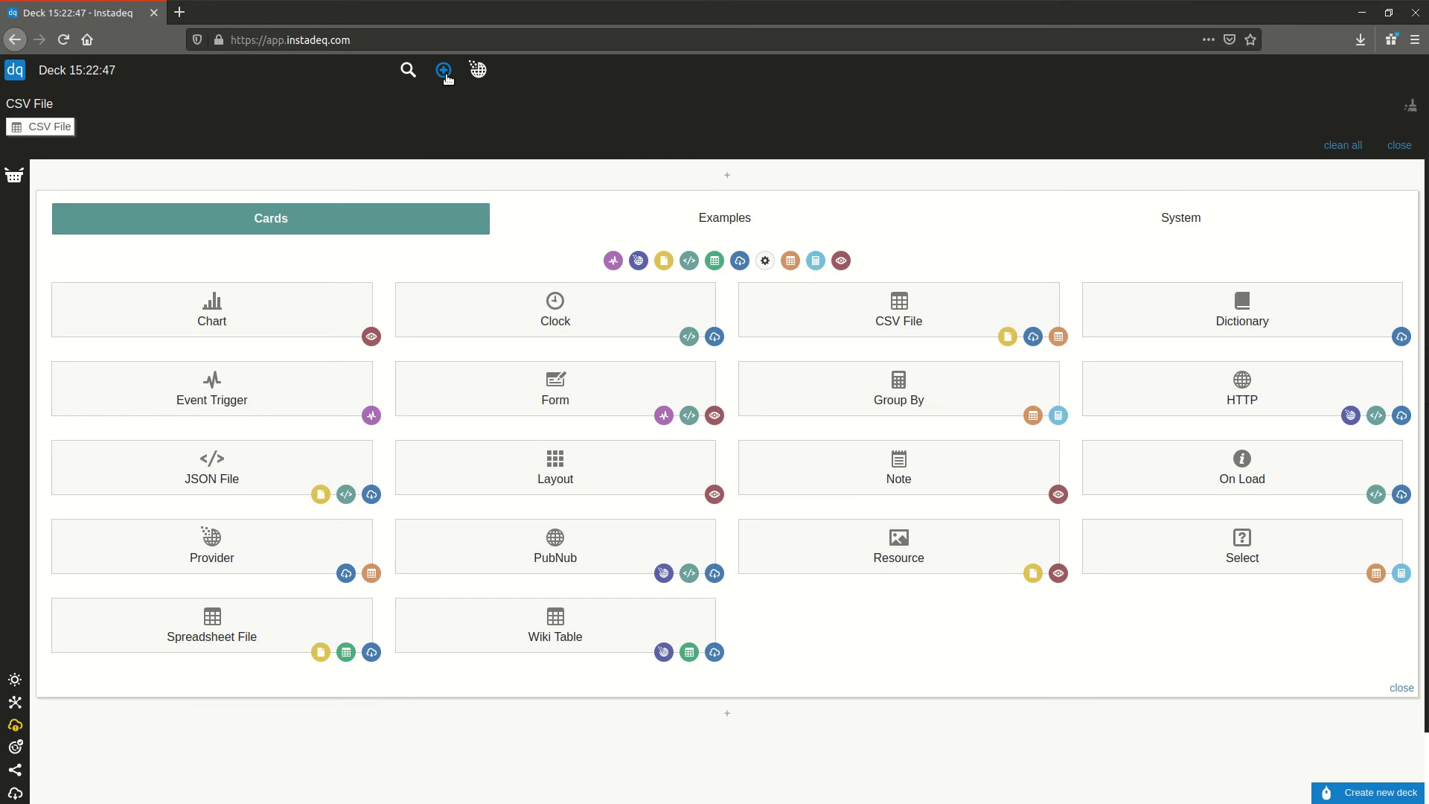
{"action": "left_click", "coordinate": [15, 179]}
{"action": "left_click", "coordinate": [14, 96]}
{"action": "left_click_drag", "start_coordinate": [56, 125], "coordinate": [636, 712]}
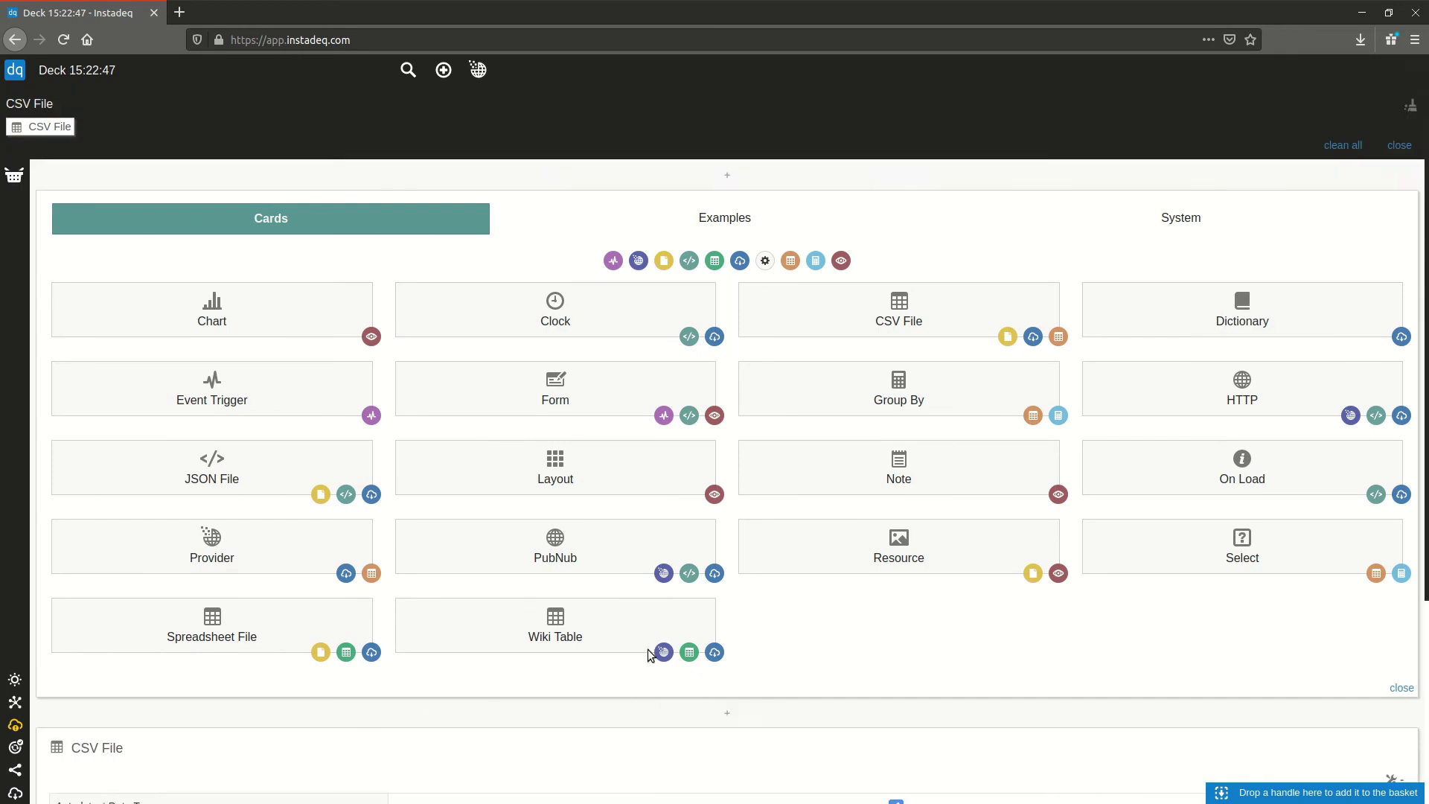
- Rename the CSV File card in the new deck as "same card"
{"action": "double_click", "coordinate": [123, 490]}
{"action": "type", "text": "same card"}
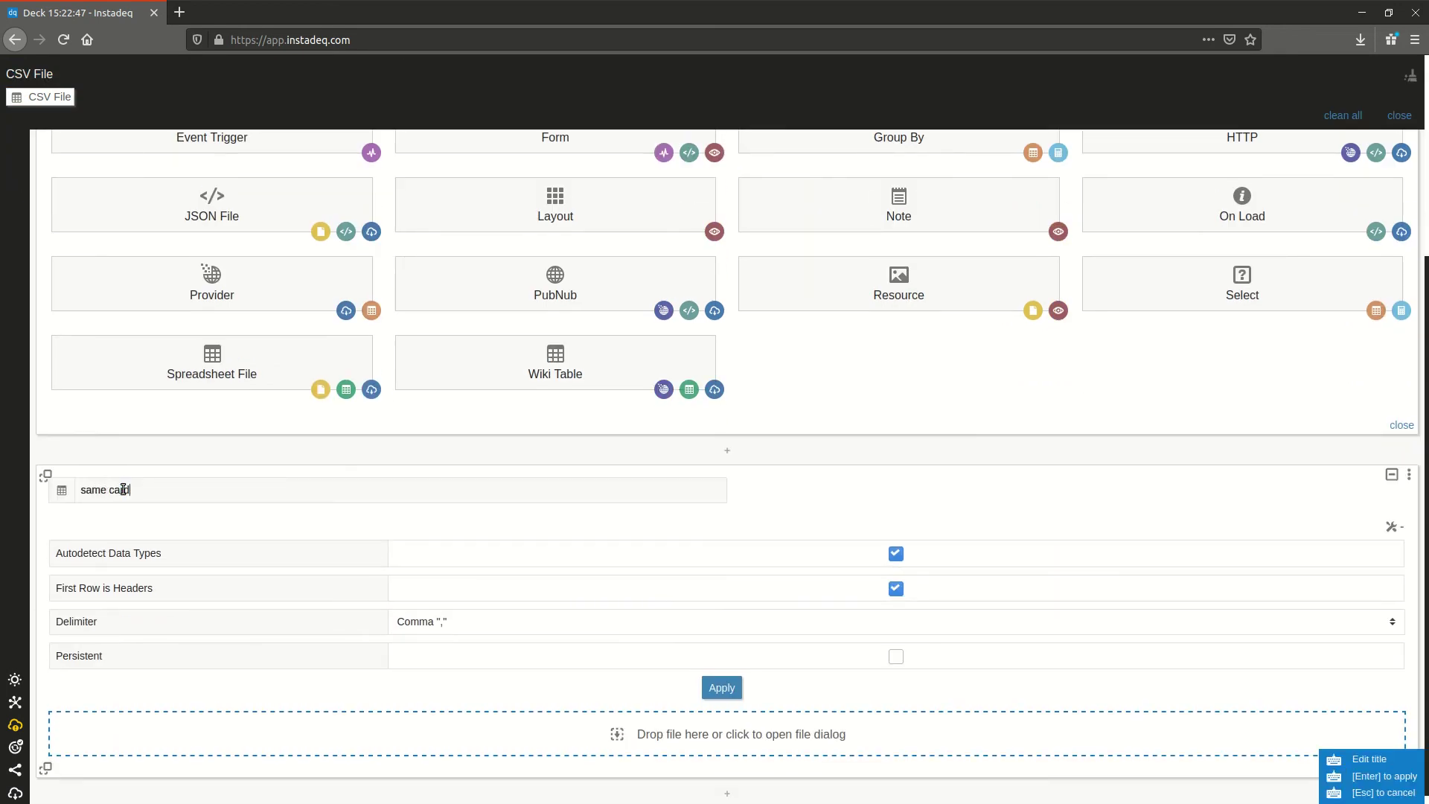
{"action": "key", "text": "Return"}
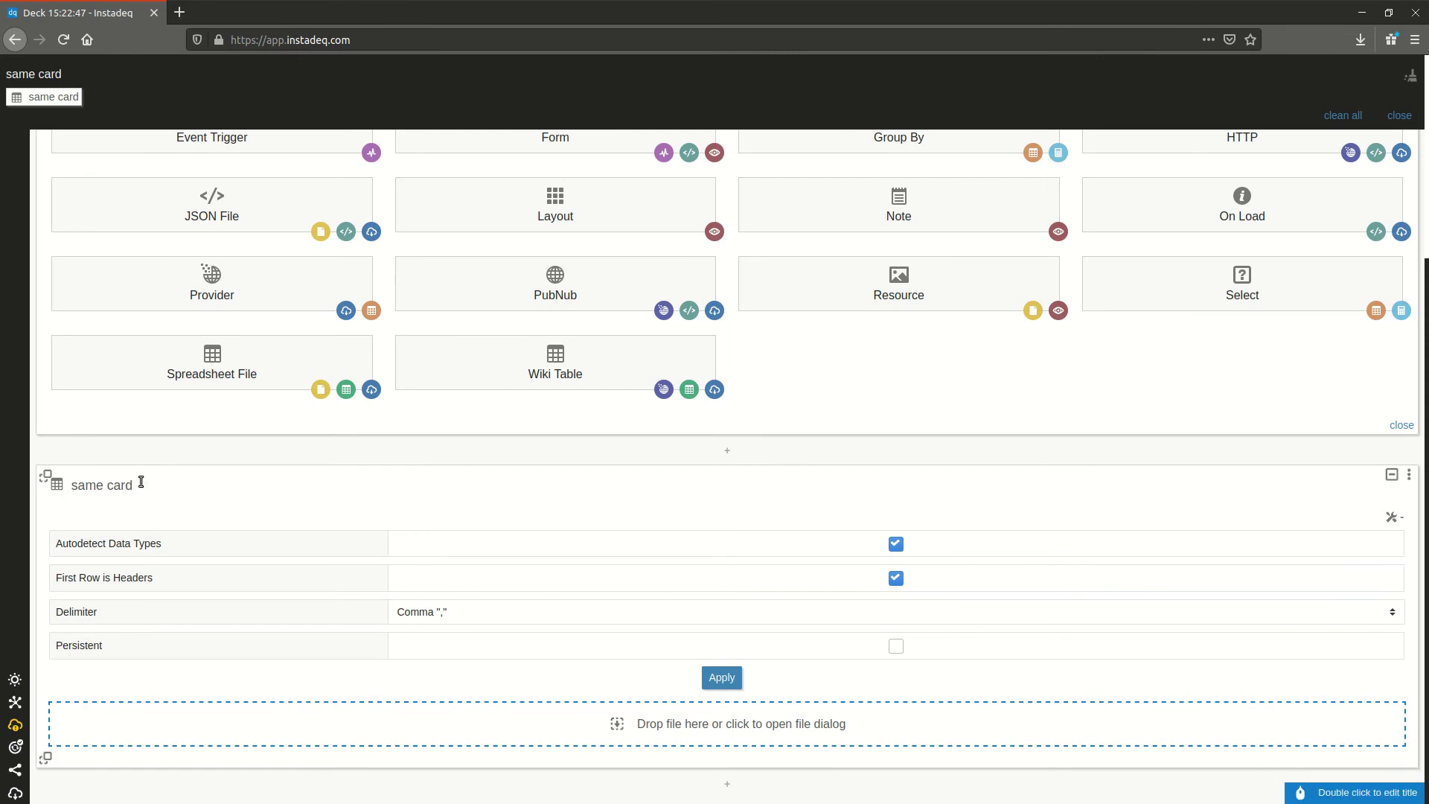
- Change the shared card's title to "same card!!"
{"action": "double_click", "coordinate": [141, 481]}
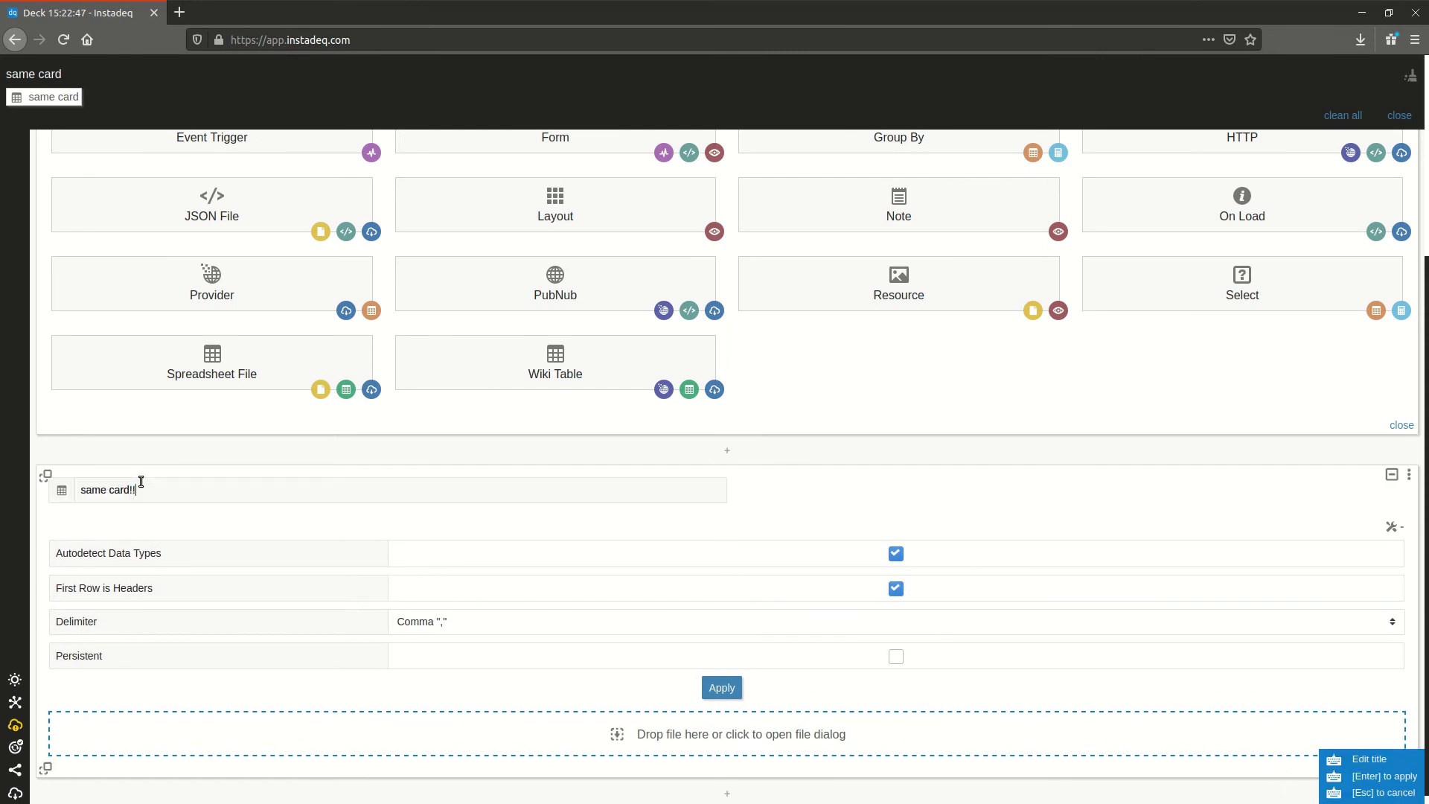
{"action": "type", "text": "!!"}
{"action": "key", "text": "Return"}
- Clear and close the basket, and reopen the "new title" deck
{"action": "scroll", "coordinate": [145, 446], "scroll_direction": "up", "scroll_amount": 5}
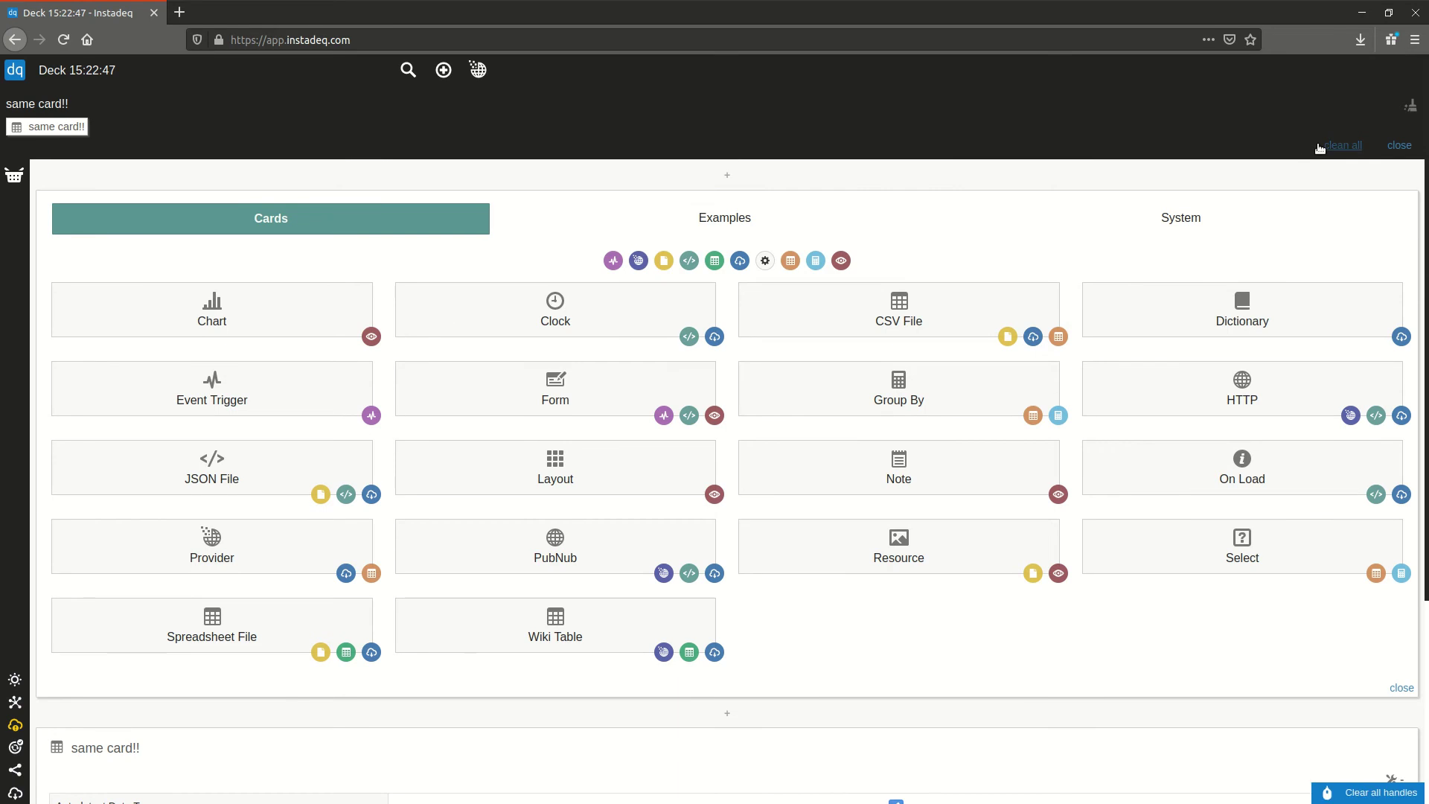
{"action": "left_click", "coordinate": [1340, 145]}
{"action": "left_click", "coordinate": [1375, 111]}
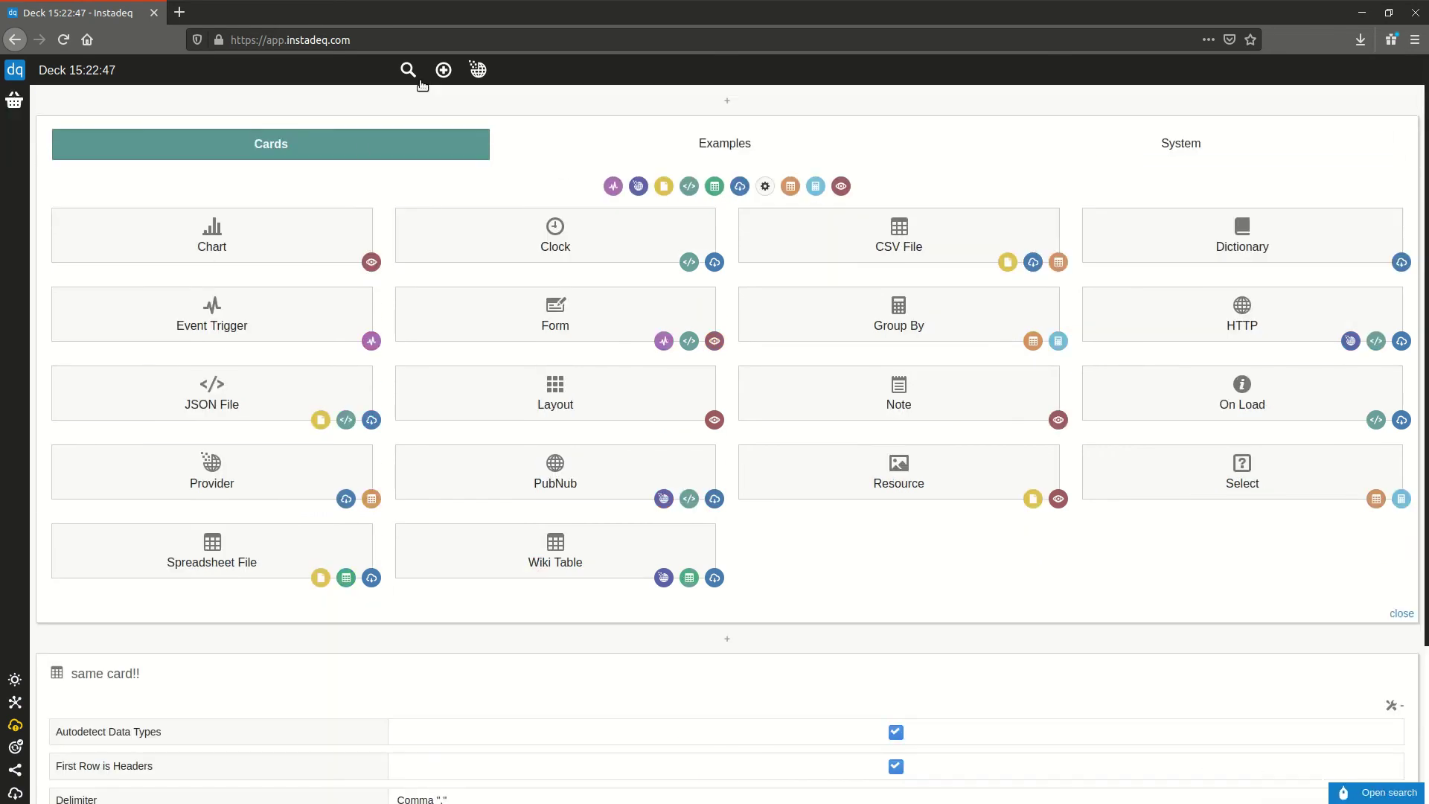
{"action": "left_click", "coordinate": [406, 67]}
{"action": "left_click", "coordinate": [331, 182]}
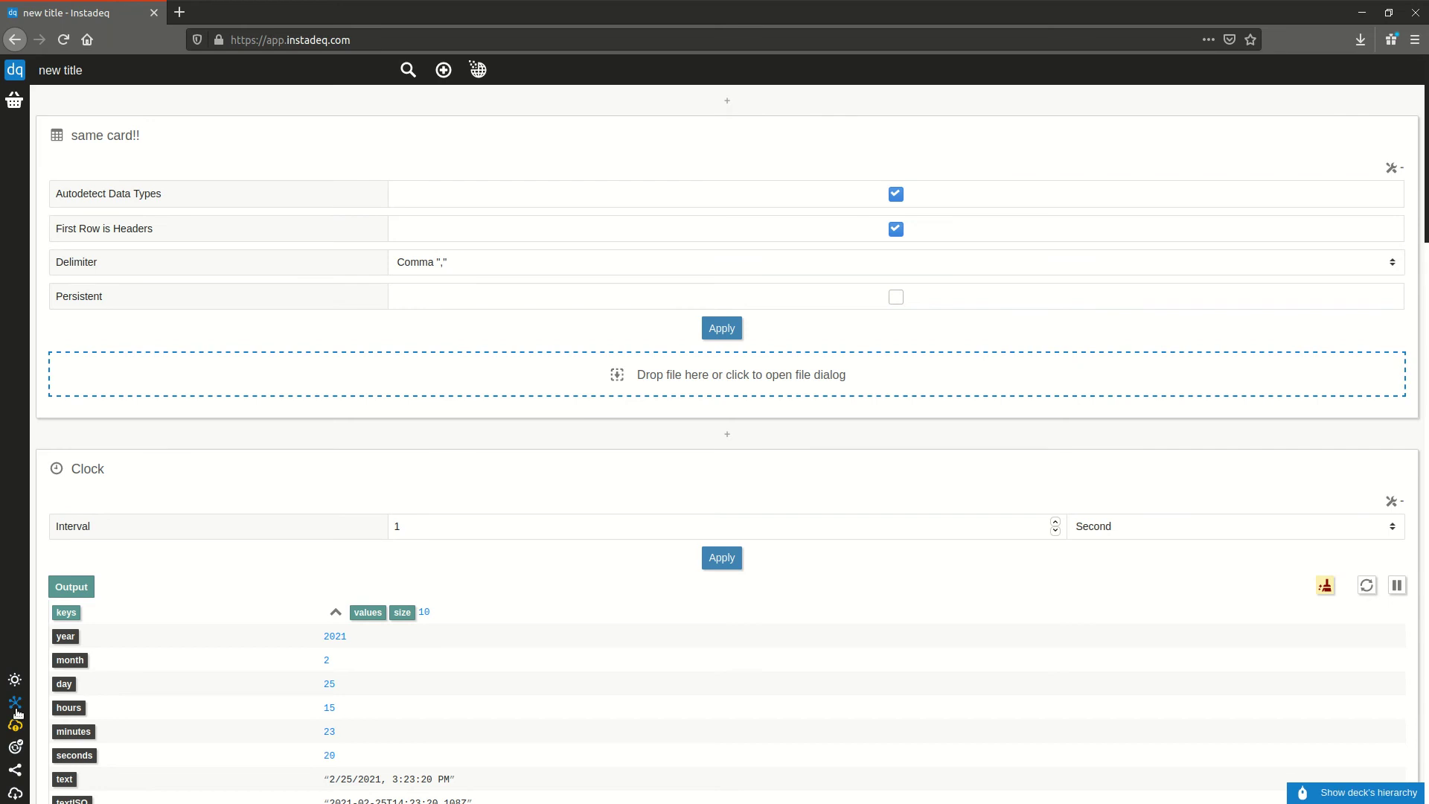
- Toggle the theme and back, and examine the deck's dependency hierarchy before returning to its cards
{"action": "left_click", "coordinate": [16, 682]}
{"action": "left_click", "coordinate": [16, 682]}
{"action": "left_click", "coordinate": [15, 706]}
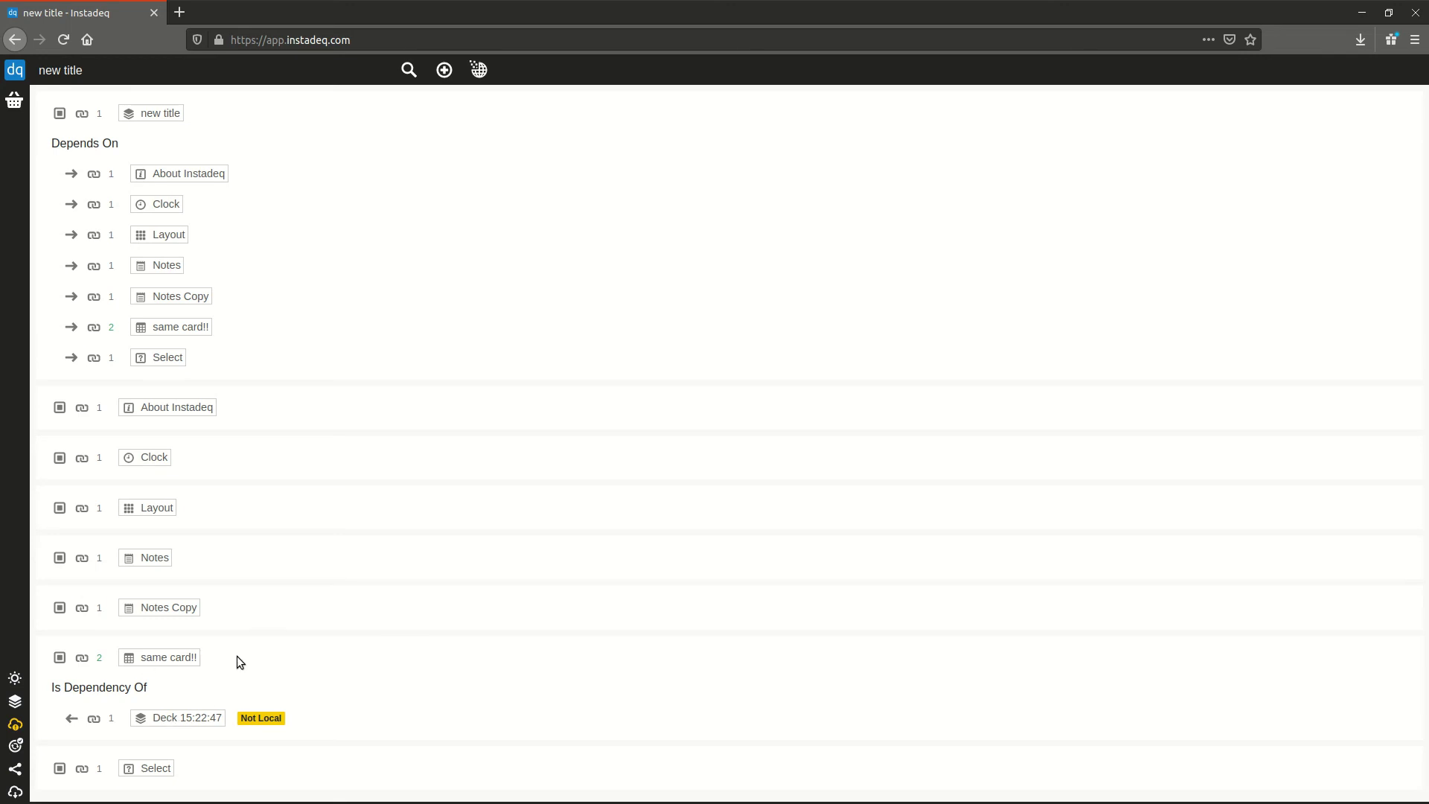
{"action": "left_click", "coordinate": [17, 704]}
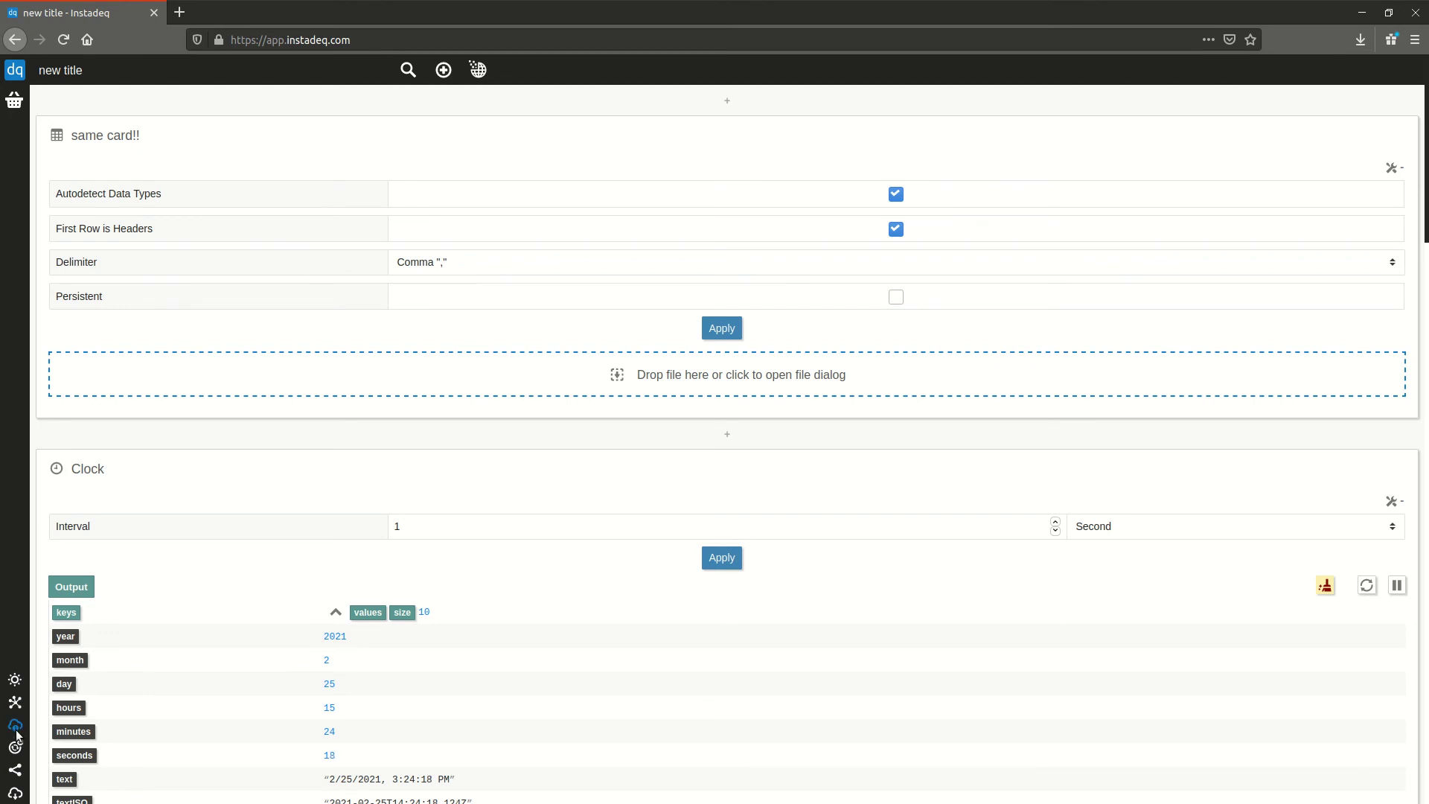
- View the share configuration of the current deck and of the "same card!!" card, and close both without sharing
{"action": "left_click", "coordinate": [15, 775]}
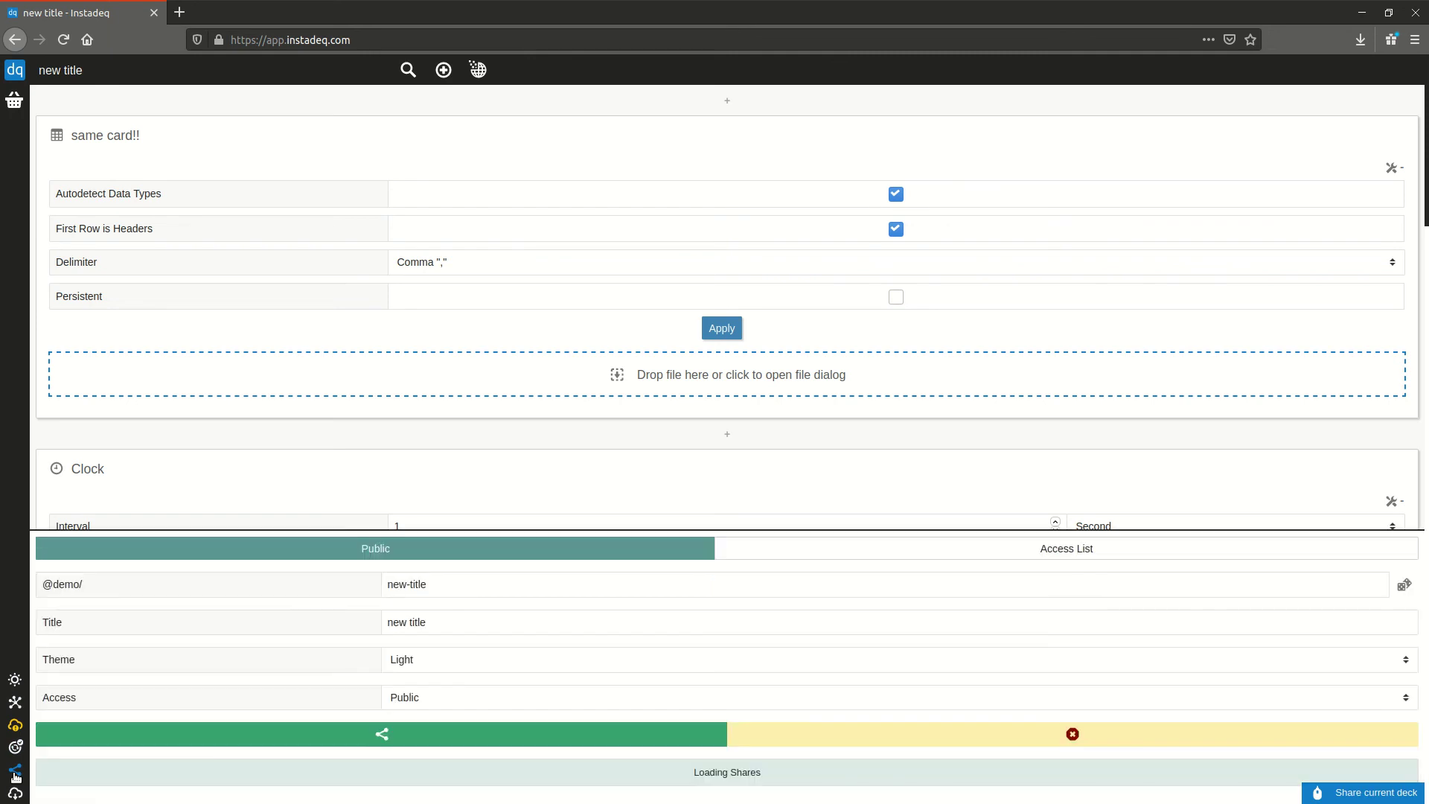
{"action": "left_click", "coordinate": [809, 740]}
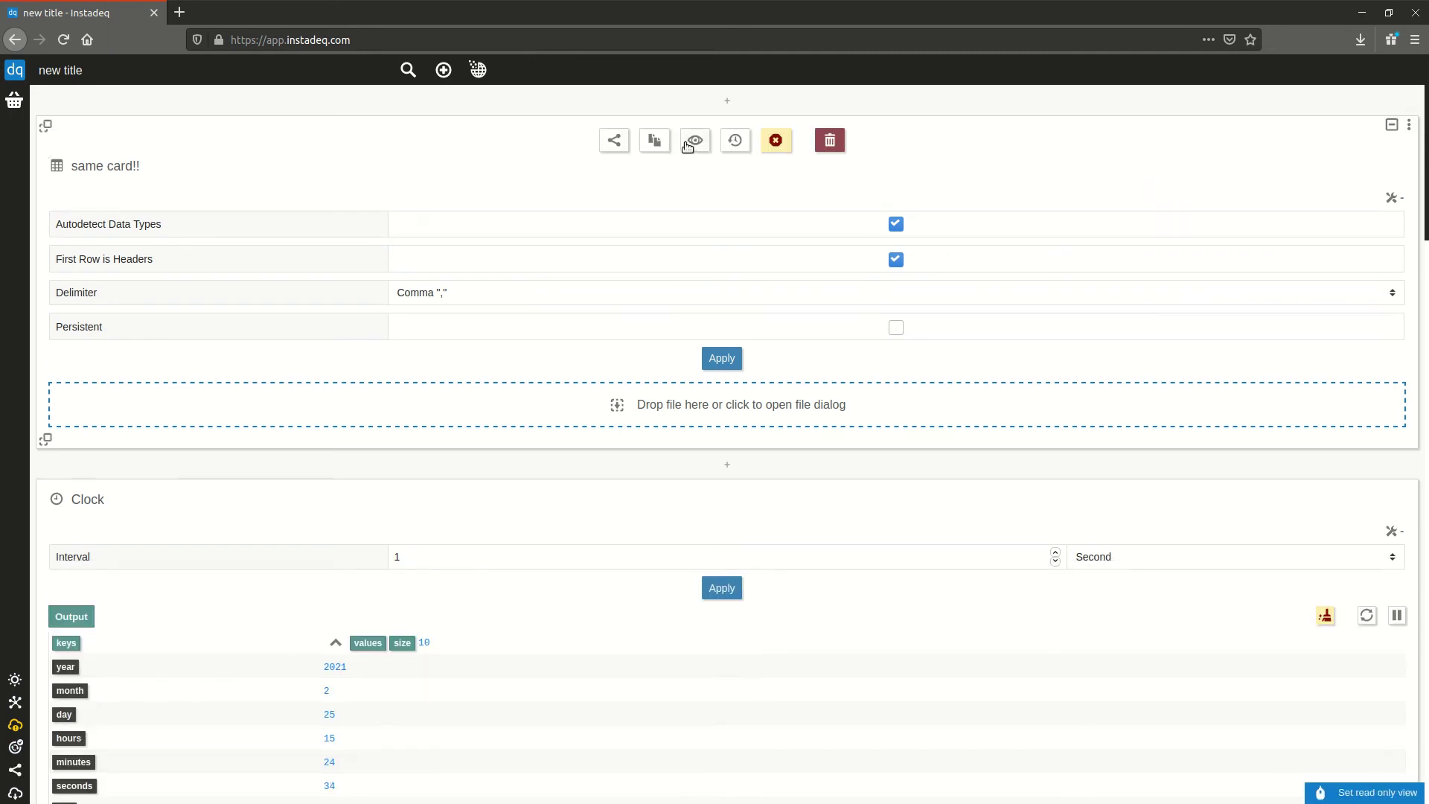
{"action": "left_click", "coordinate": [614, 140]}
{"action": "left_click", "coordinate": [877, 335]}
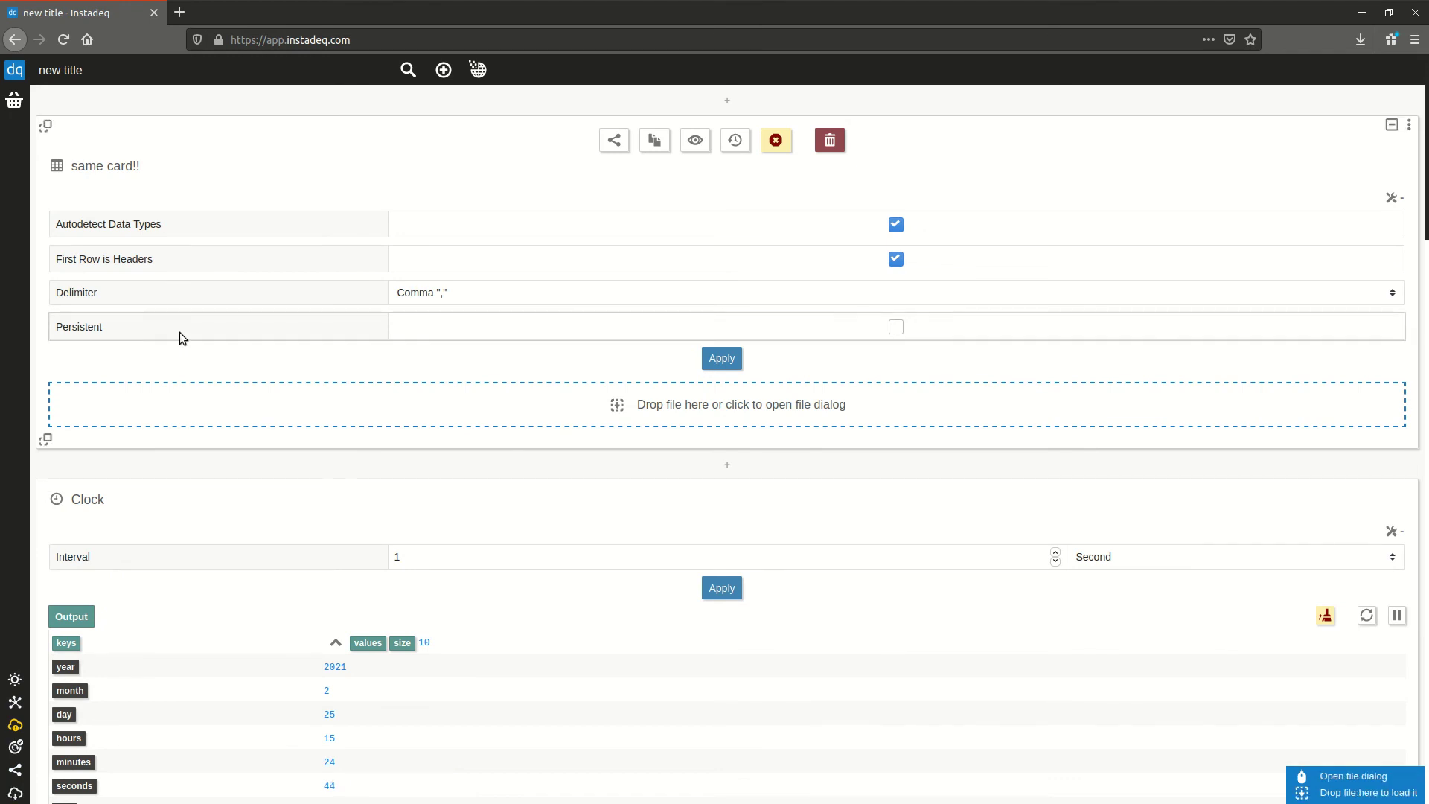
{"action": "left_click", "coordinate": [775, 137]}
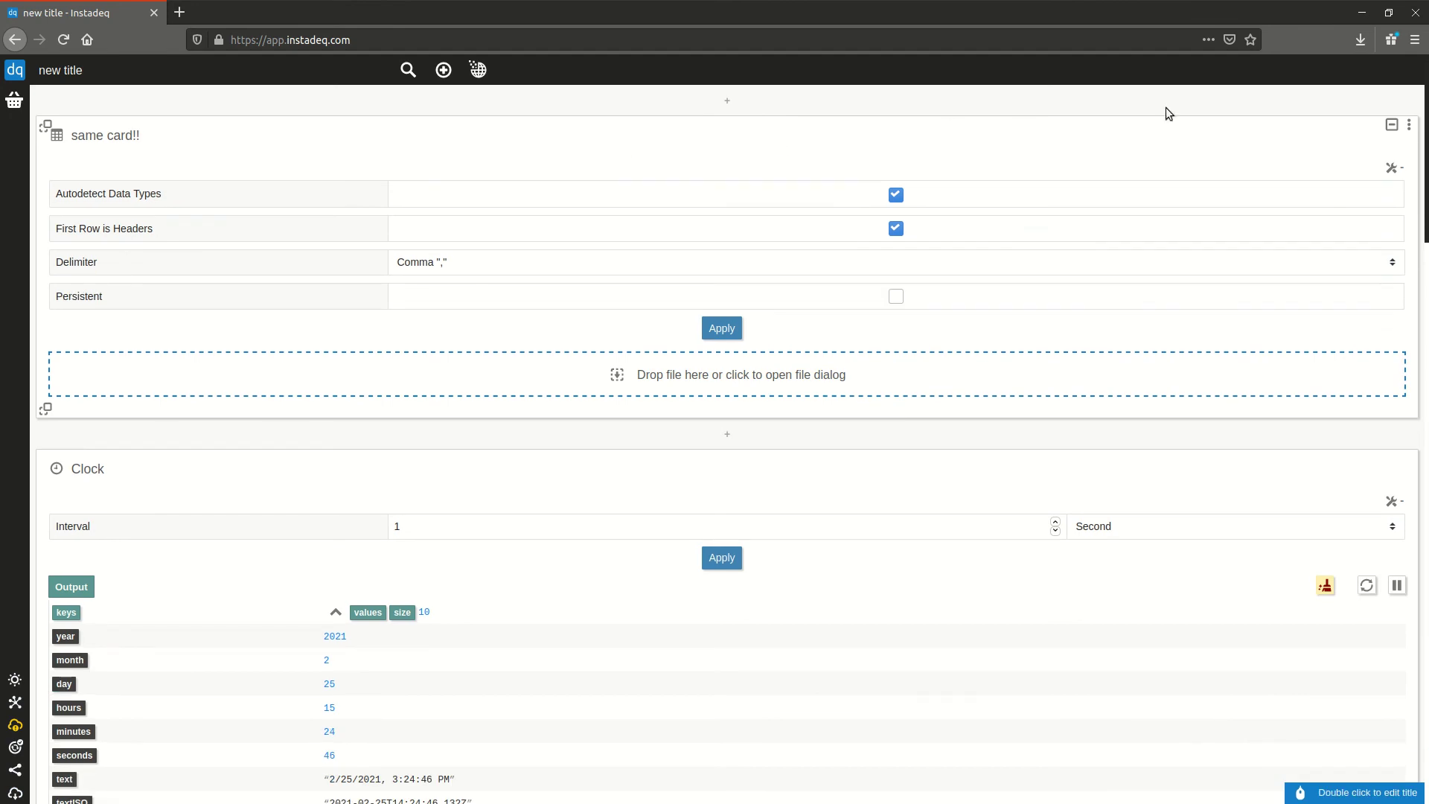
- Add a new card at the start of the deck and open the Space X HTTP API Chart example from it
{"action": "left_click", "coordinate": [1347, 102]}
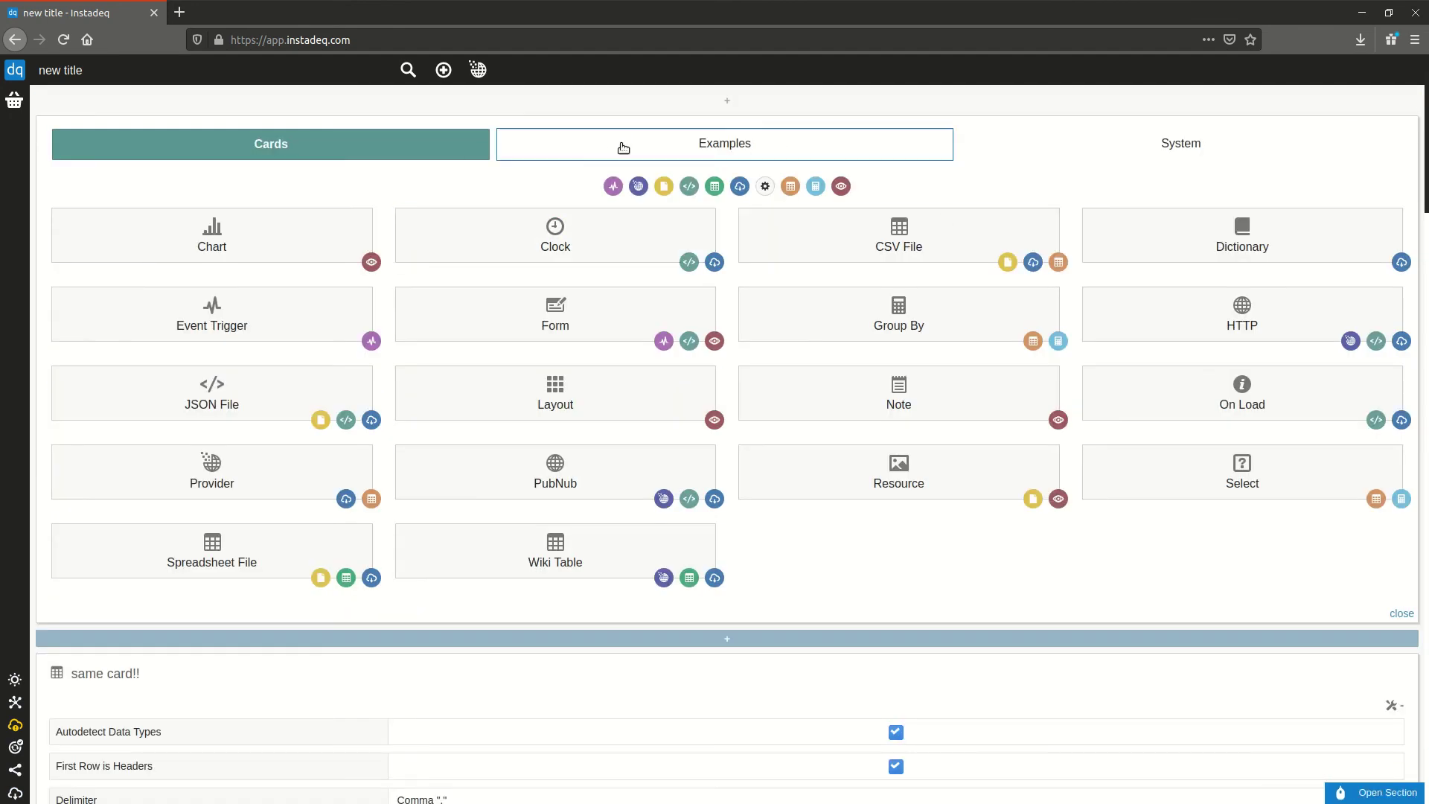
{"action": "left_click", "coordinate": [623, 147]}
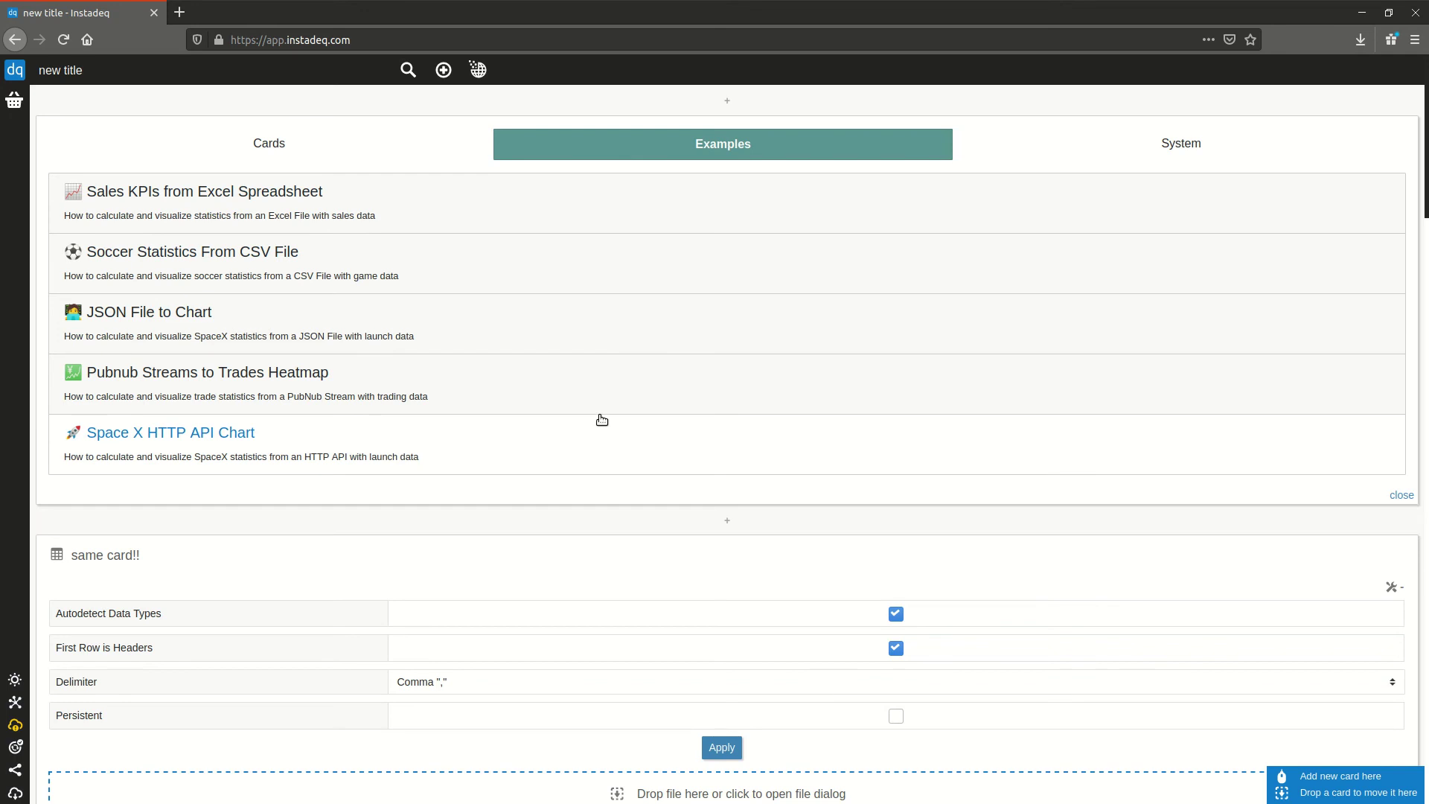
{"action": "left_click", "coordinate": [458, 448]}
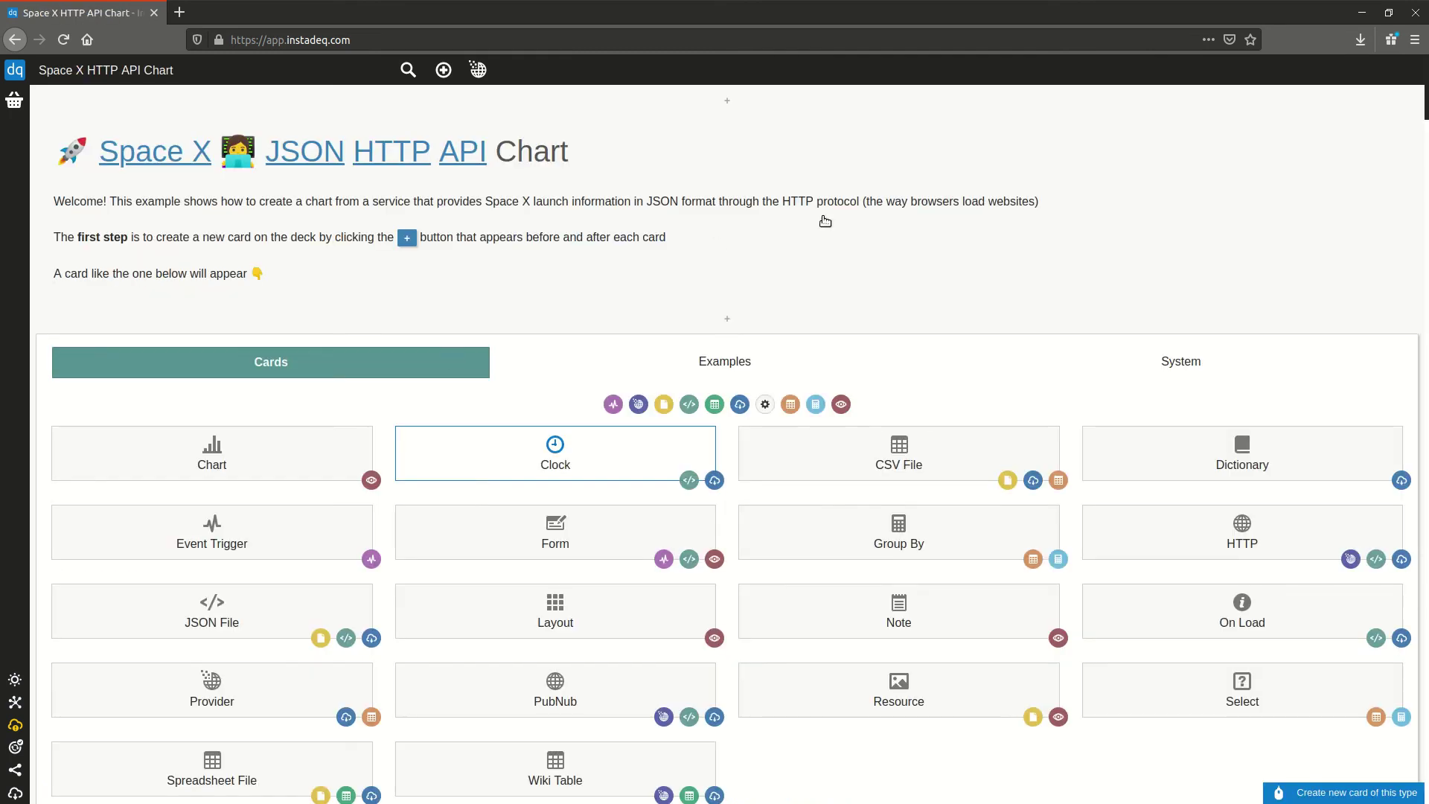
- Examine the Space X example from its HTTP Request card through the Select and Group By cards to the final chart
{"action": "scroll", "coordinate": [902, 198], "scroll_direction": "down", "scroll_amount": 3}
{"action": "scroll", "coordinate": [1221, 175], "scroll_direction": "down", "scroll_amount": 10}
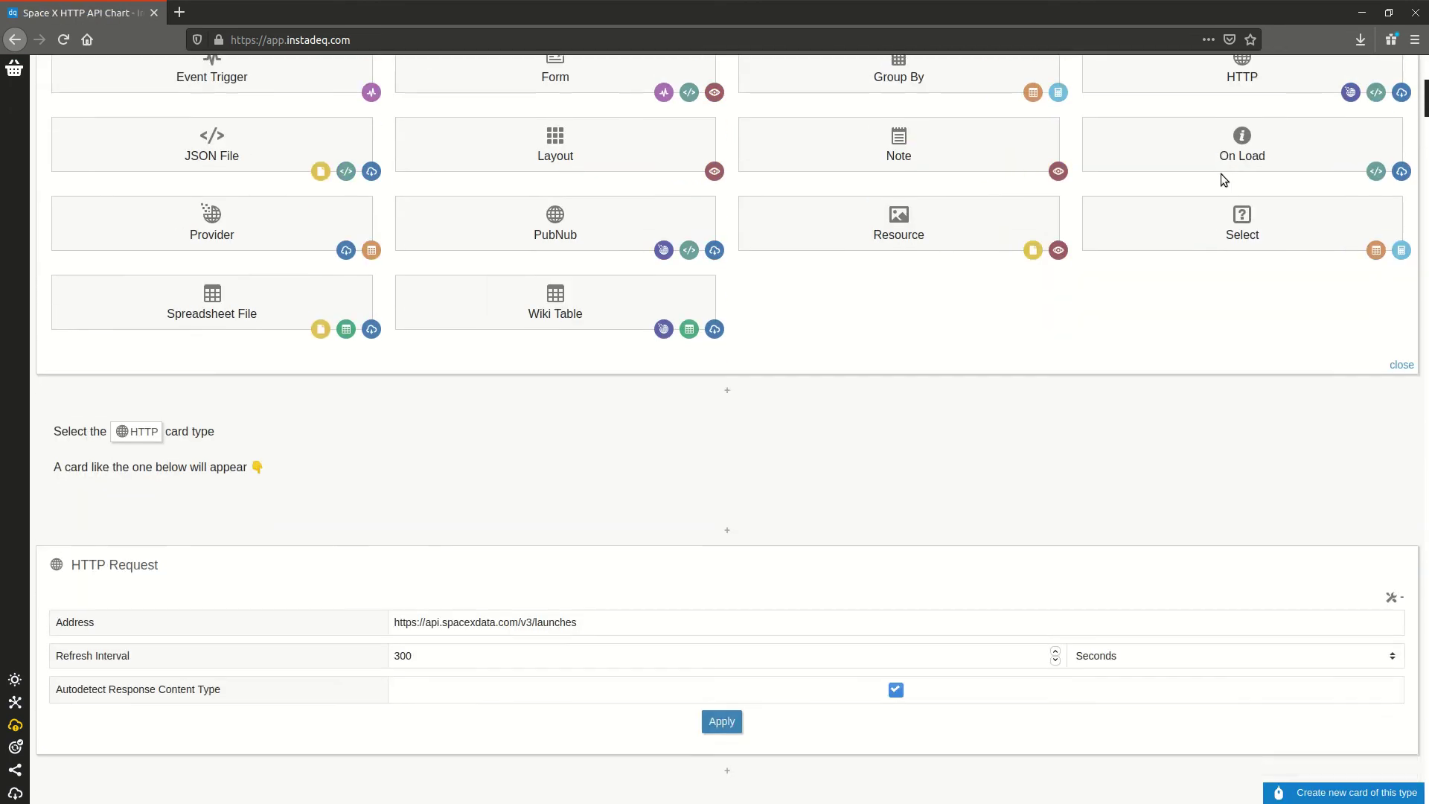
{"action": "scroll", "coordinate": [1092, 178], "scroll_direction": "down", "scroll_amount": 20}
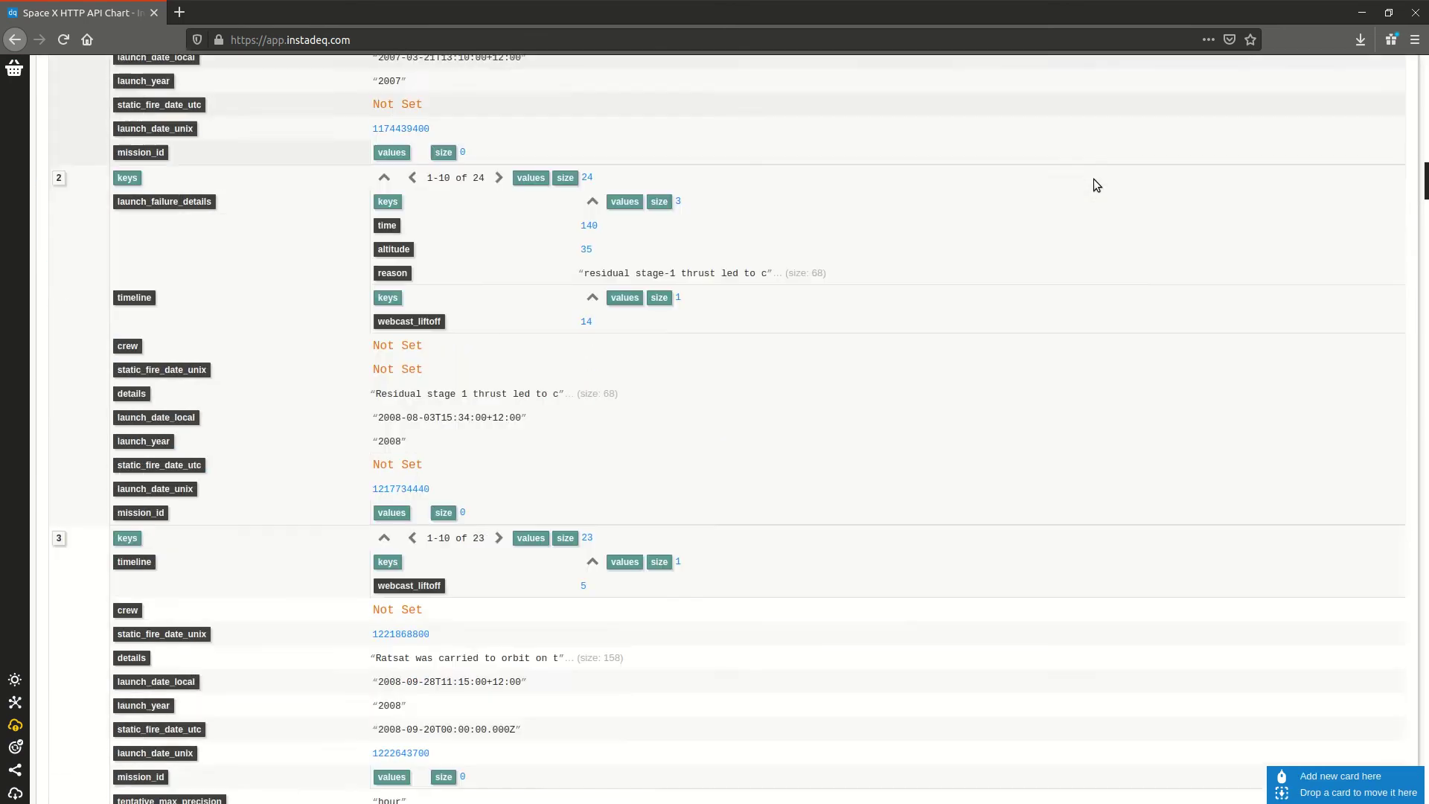
{"action": "scroll", "coordinate": [1094, 180], "scroll_direction": "down", "scroll_amount": 20}
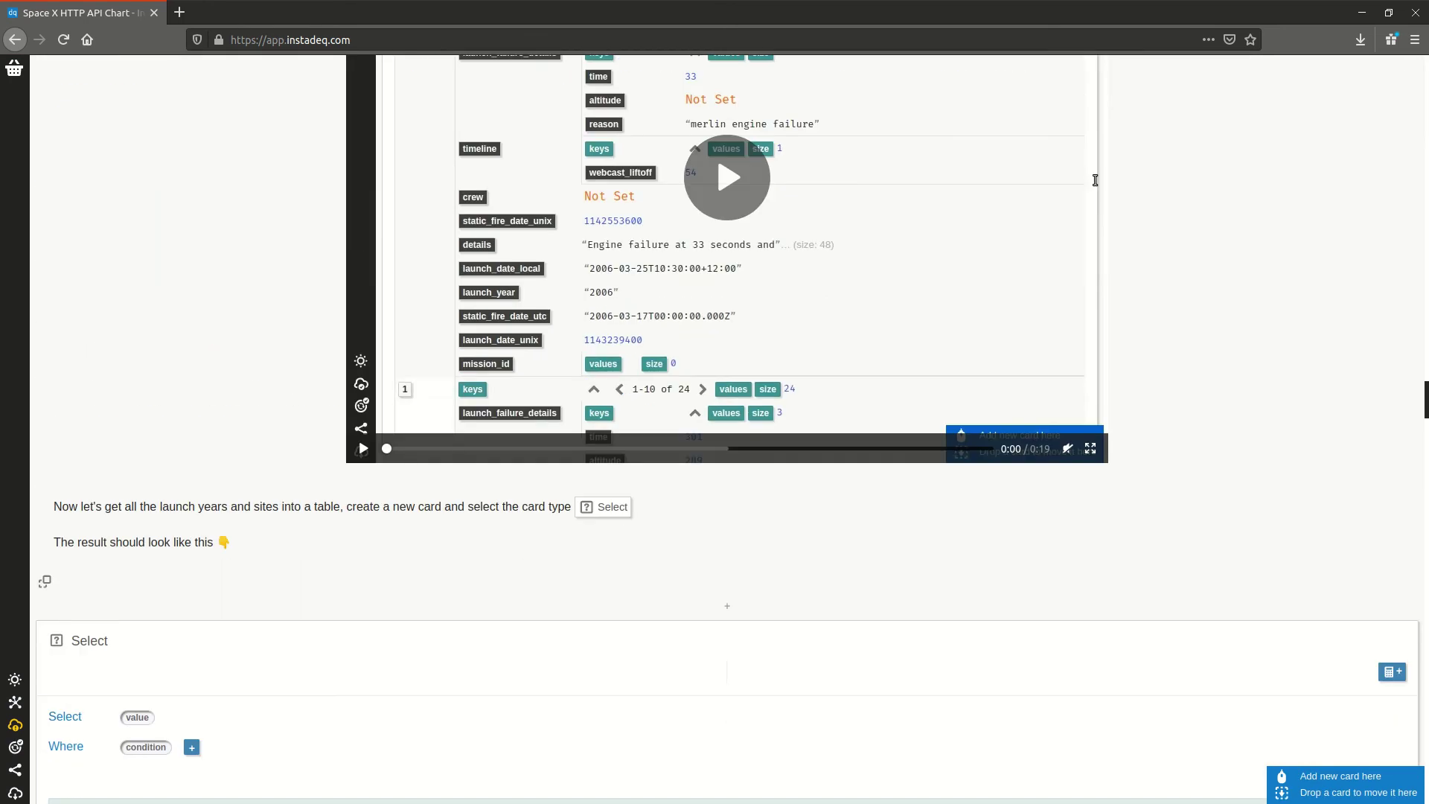
{"action": "scroll", "coordinate": [1095, 183], "scroll_direction": "down", "scroll_amount": 20}
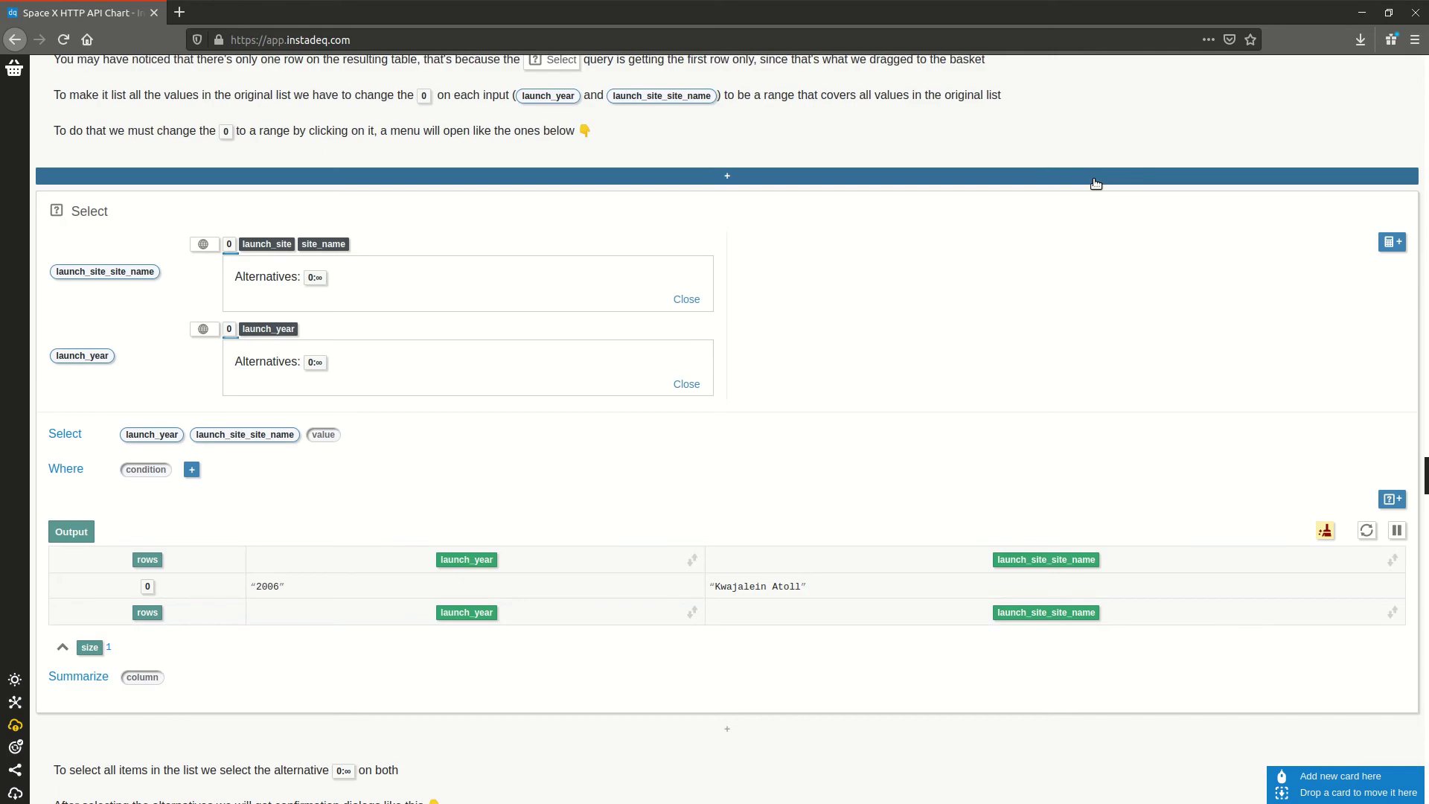
{"action": "scroll", "coordinate": [1096, 185], "scroll_direction": "down", "scroll_amount": 20}
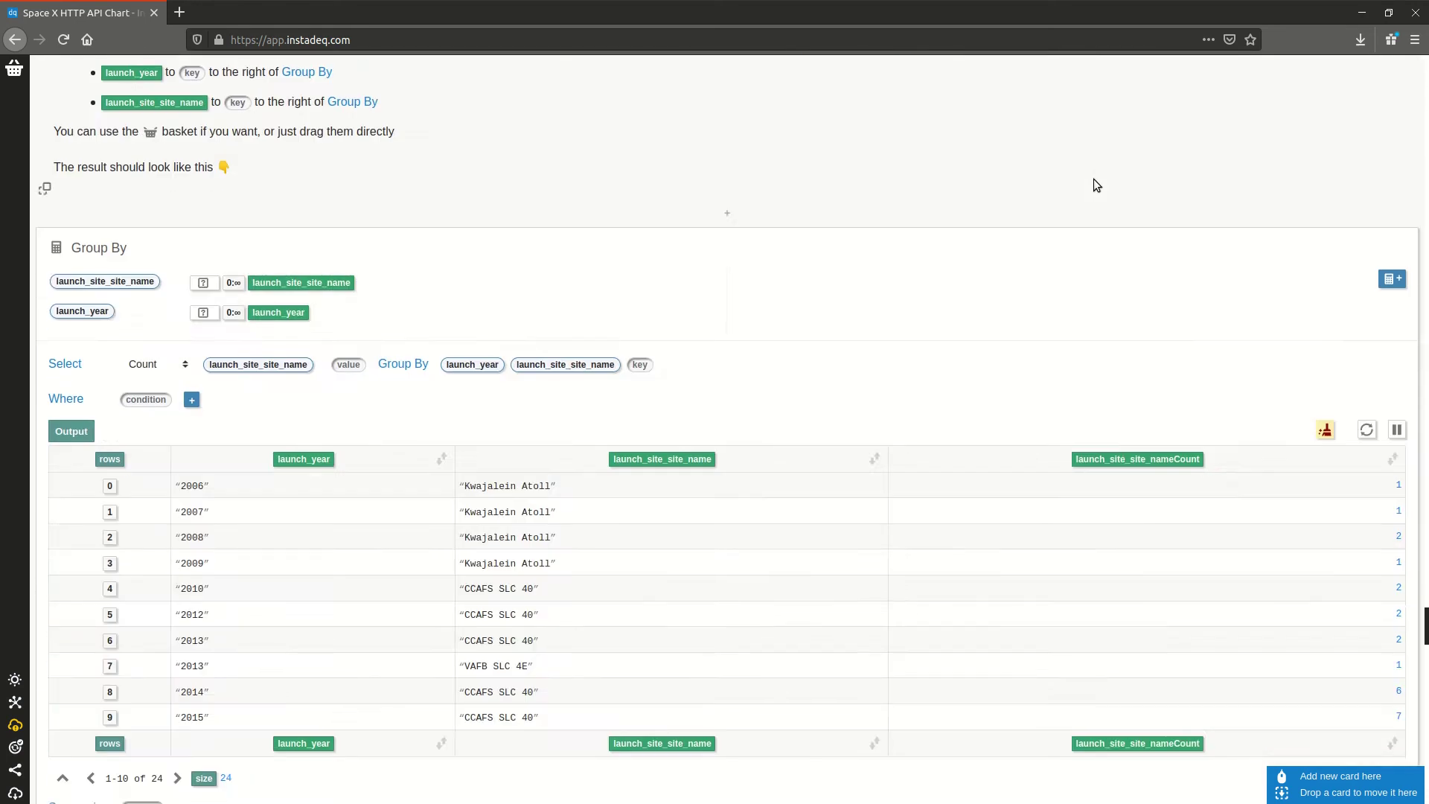
{"action": "scroll", "coordinate": [1096, 184], "scroll_direction": "down", "scroll_amount": 20}
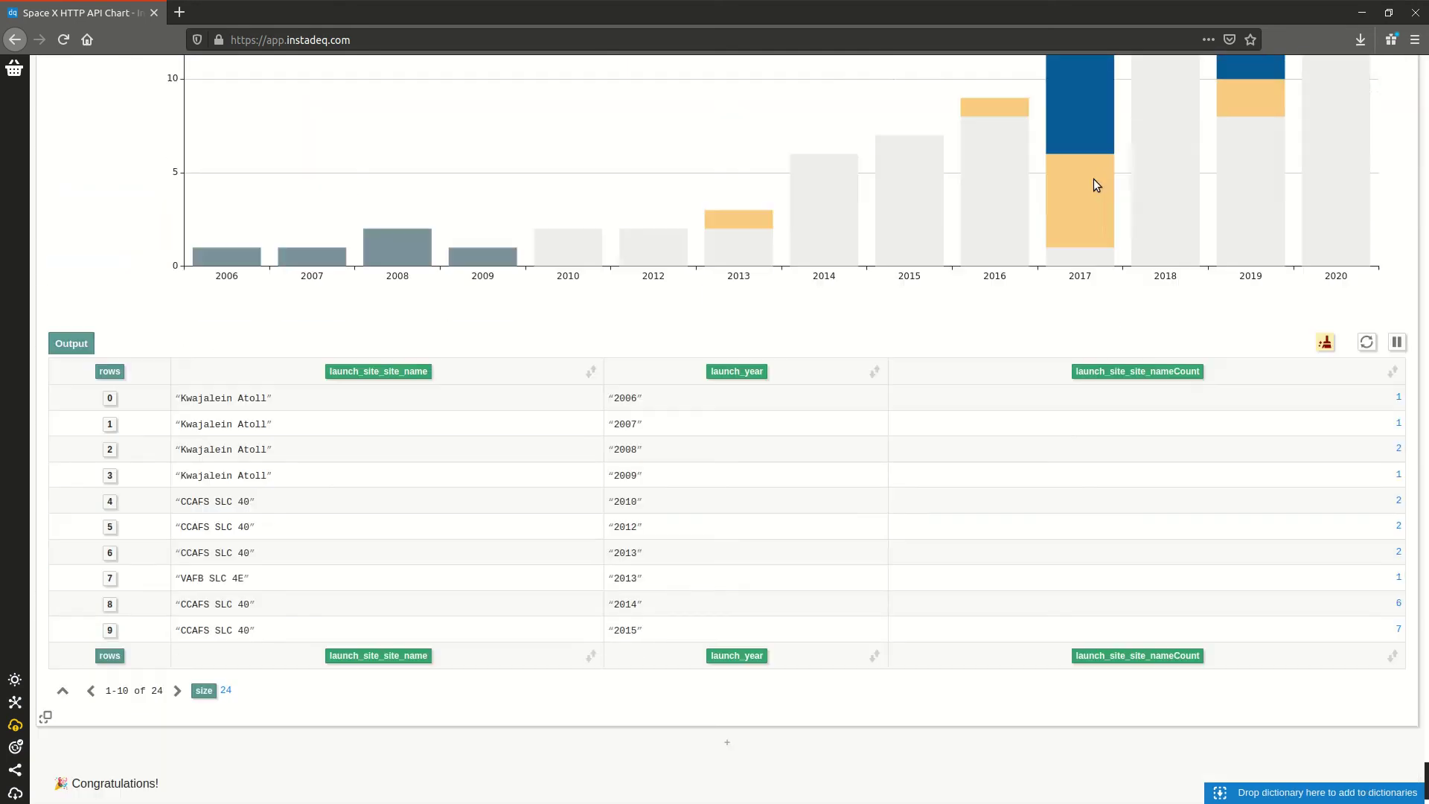
{"action": "scroll", "coordinate": [1130, 312], "scroll_direction": "up", "scroll_amount": 3}
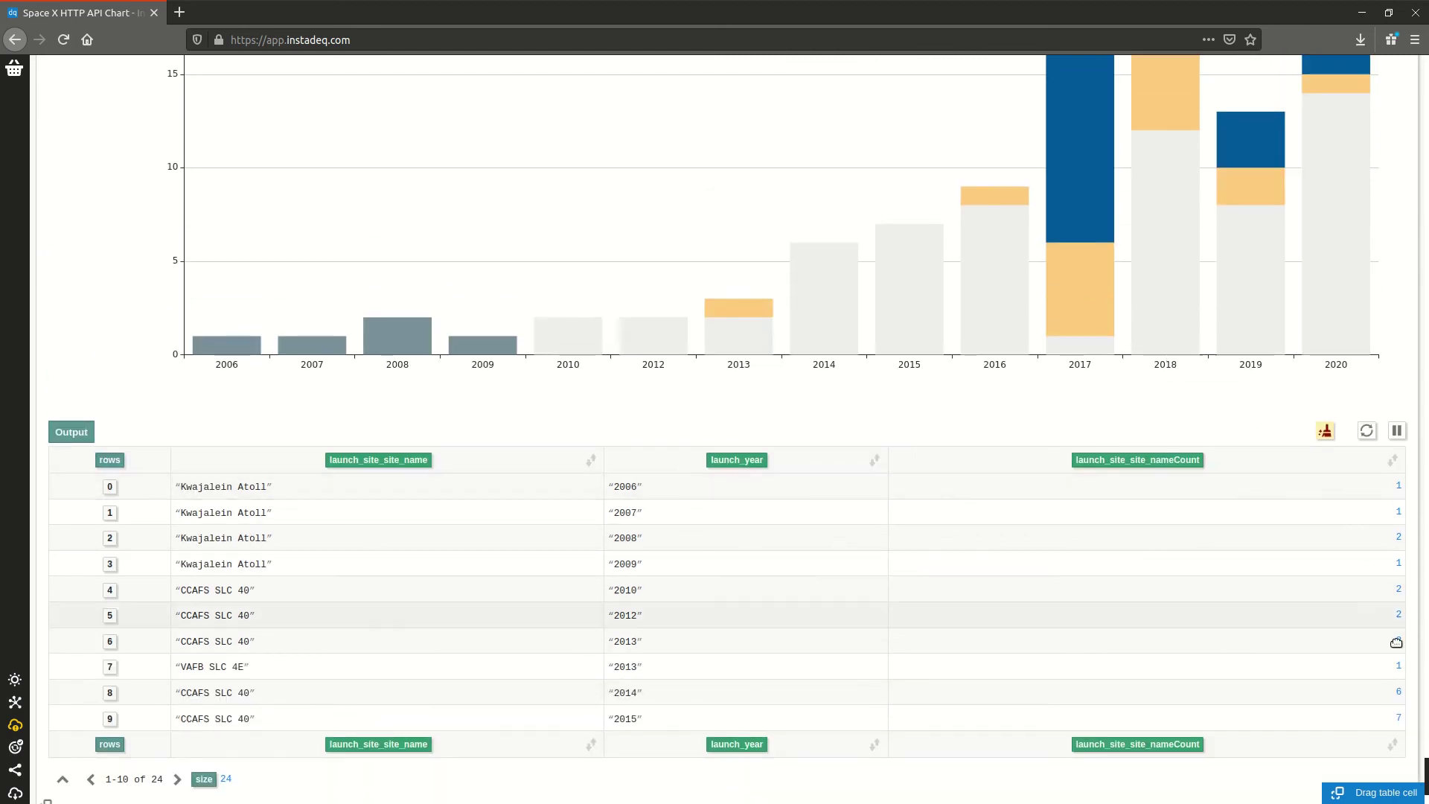
{"action": "scroll", "coordinate": [1288, 111], "scroll_direction": "up", "scroll_amount": 20}
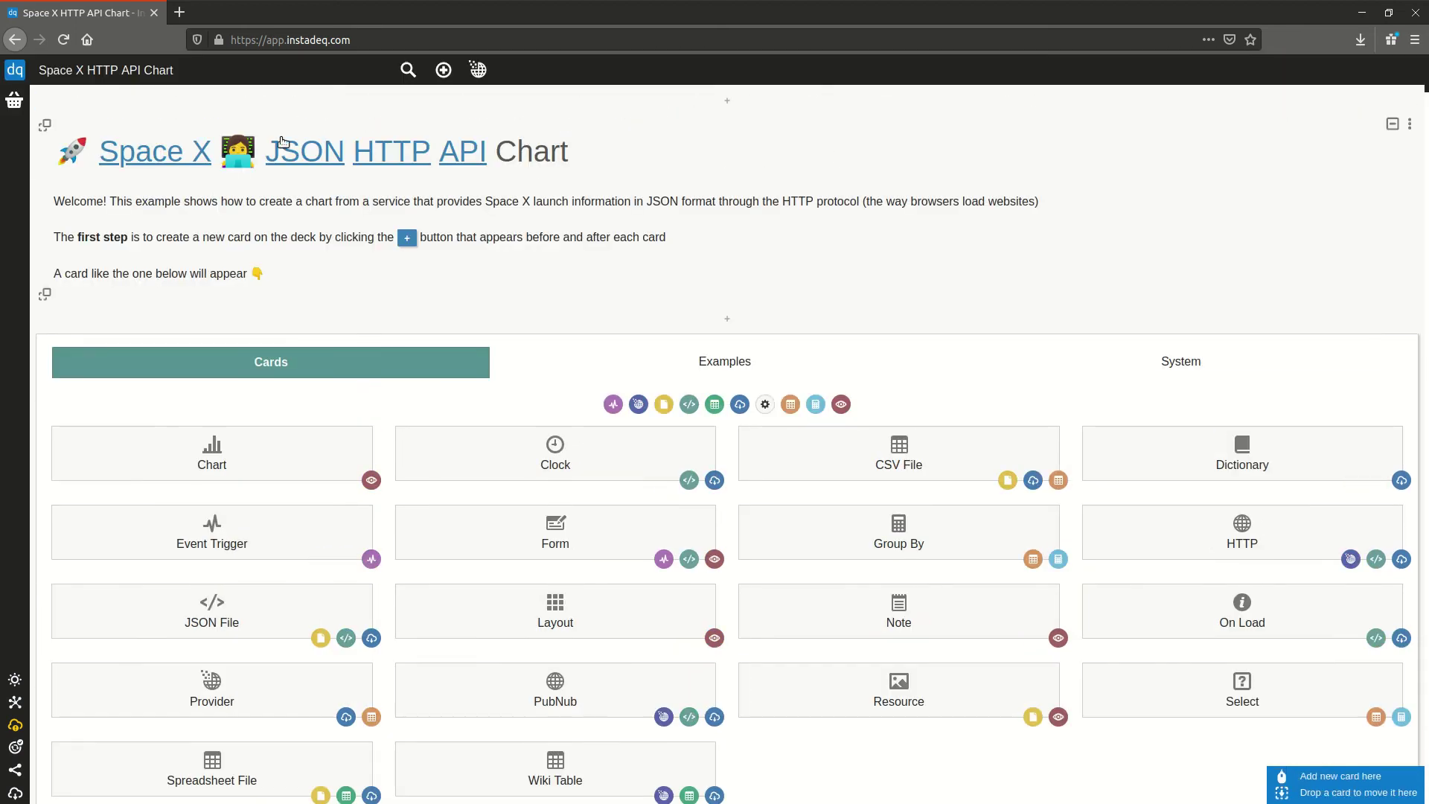
- Rename the example deck as "Space X HTTP API Chart 1" and open another copy of the Space X example from the "new title" deck
{"action": "left_click", "coordinate": [266, 70]}
{"action": "type", "text": "1"}
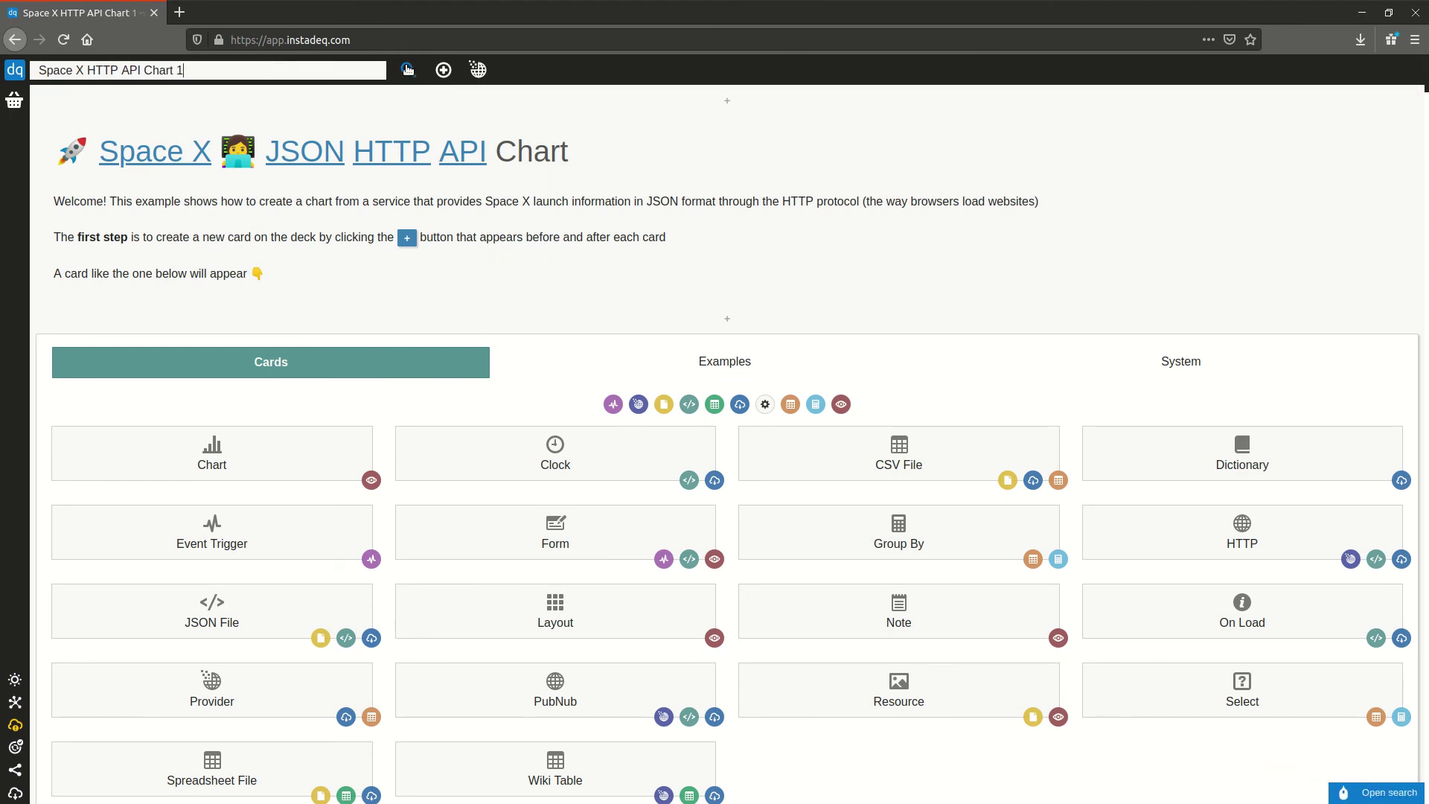
{"action": "left_click", "coordinate": [407, 70]}
{"action": "left_click", "coordinate": [266, 195]}
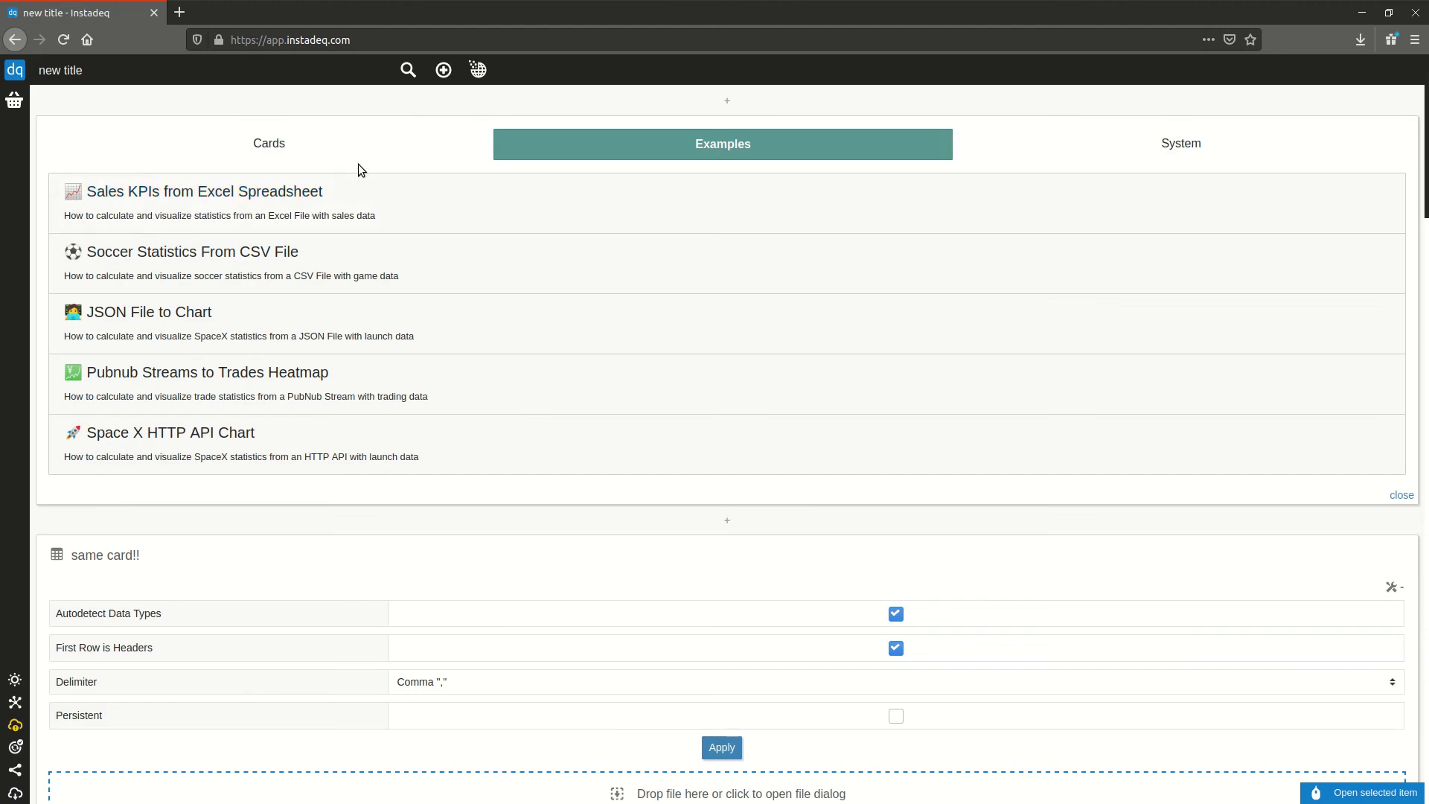
{"action": "left_click", "coordinate": [289, 438]}
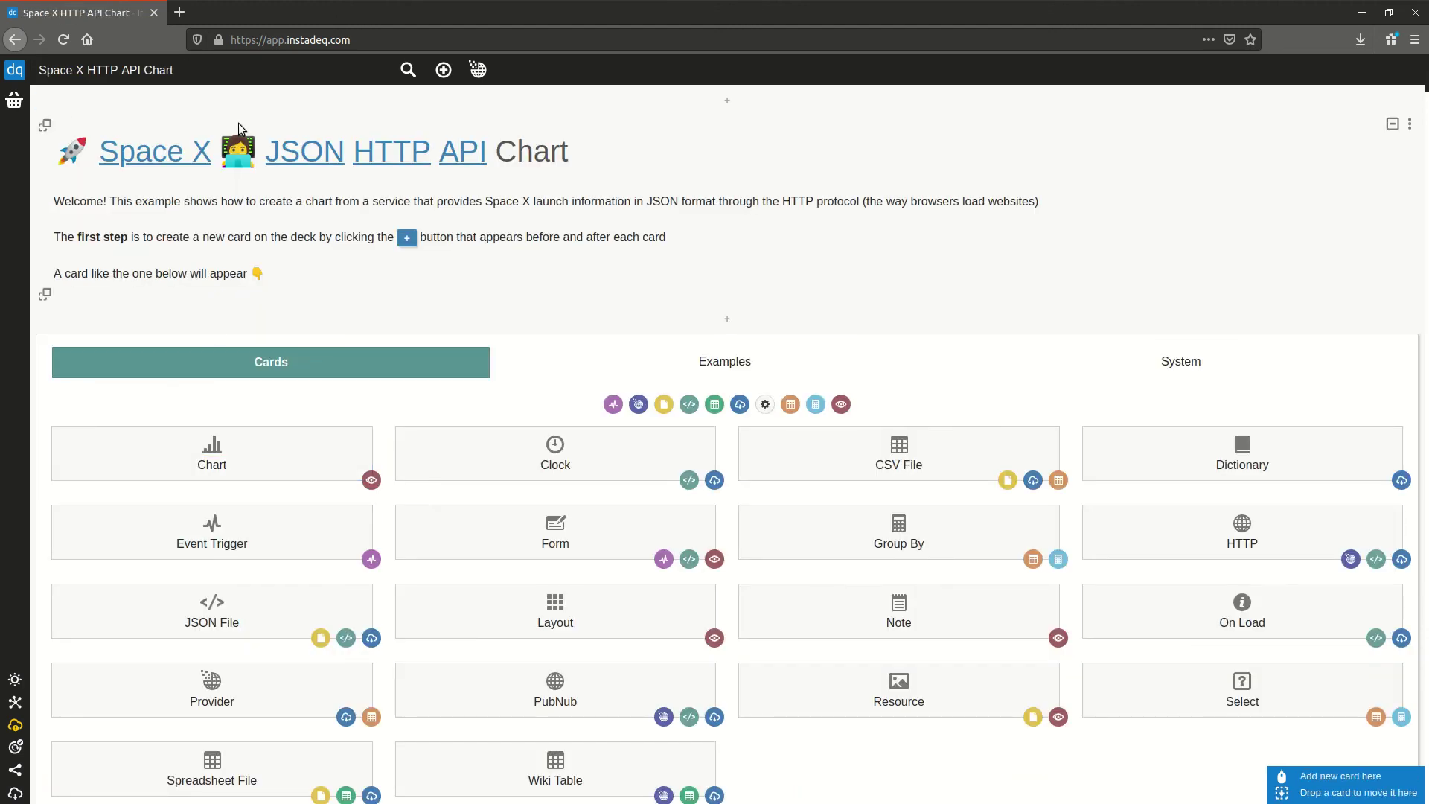
- Reopen the "new title" deck and switch its card chooser from Examples back to Cards
{"action": "left_click", "coordinate": [408, 70]}
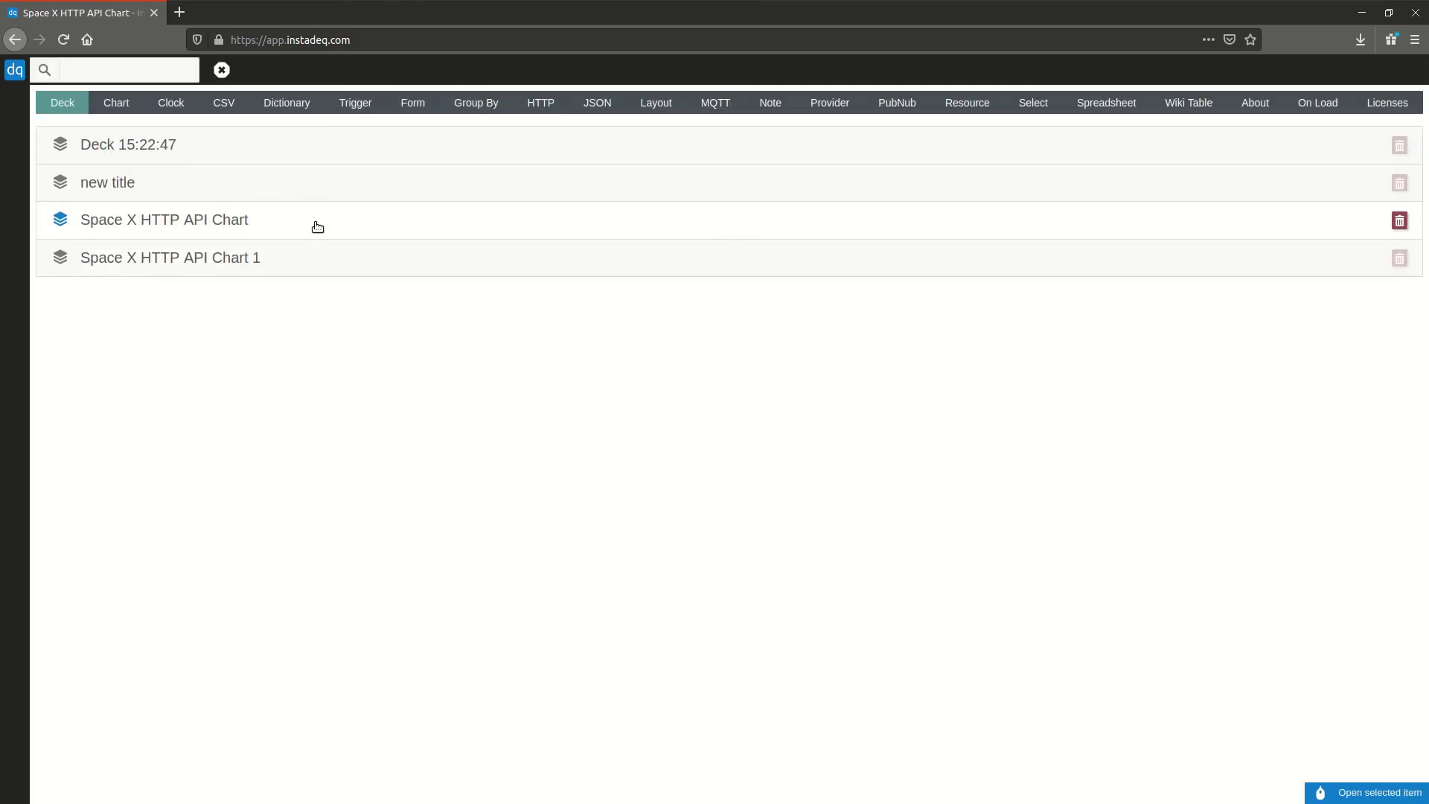
{"action": "left_click", "coordinate": [235, 196]}
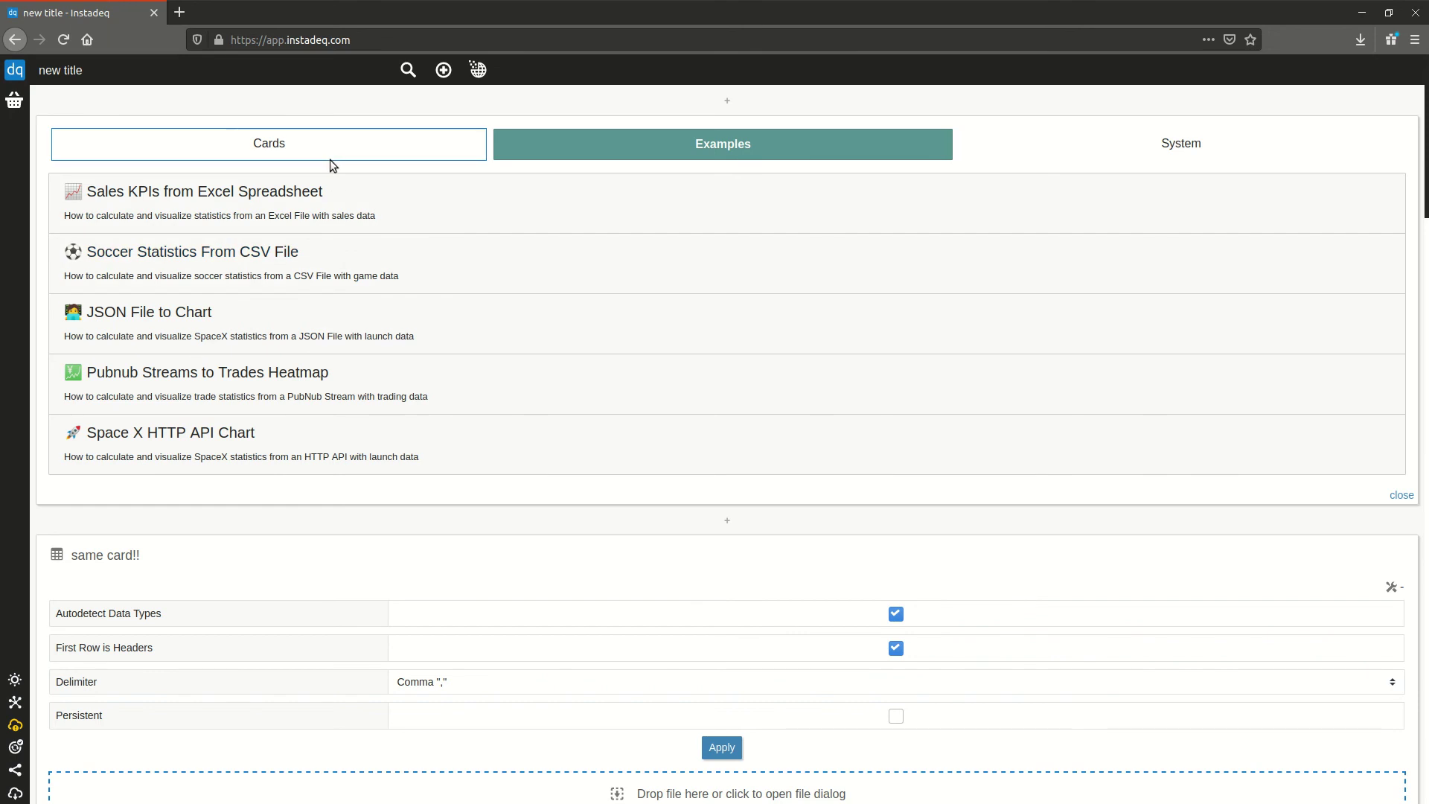
{"action": "left_click", "coordinate": [325, 152]}
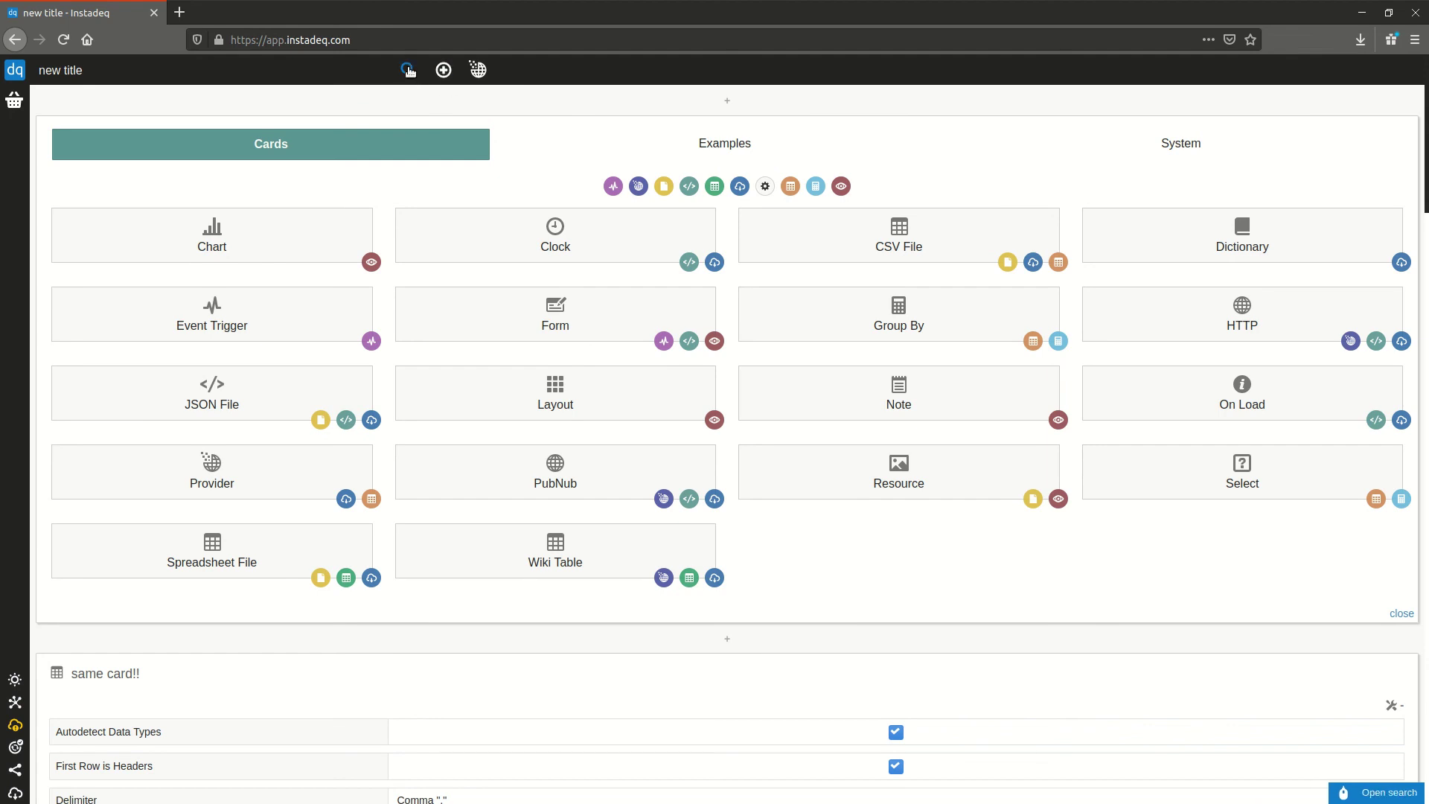
- Review the saved decks in the deck search and return to the "new title" deck
{"action": "left_click", "coordinate": [408, 69]}
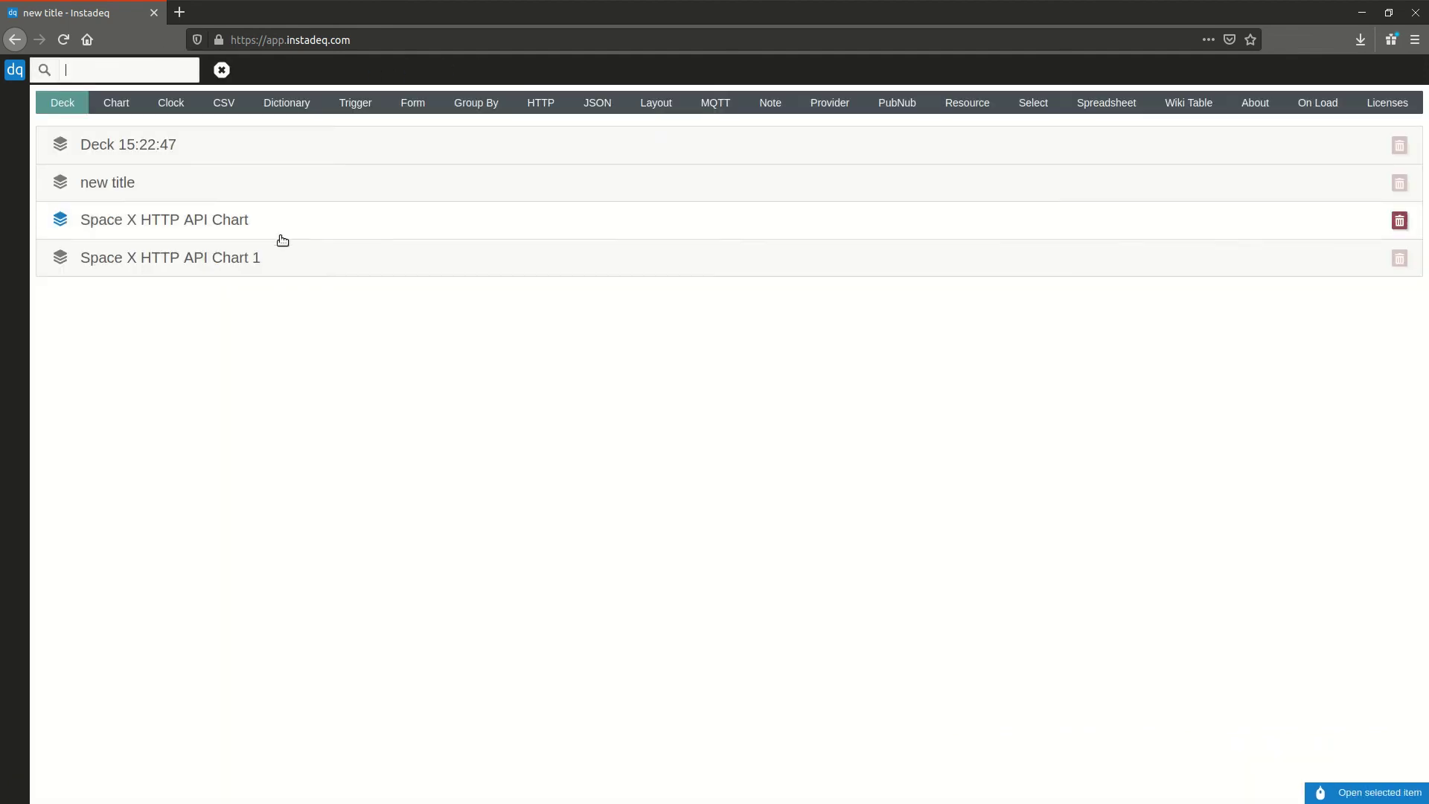
{"action": "left_click", "coordinate": [220, 70]}
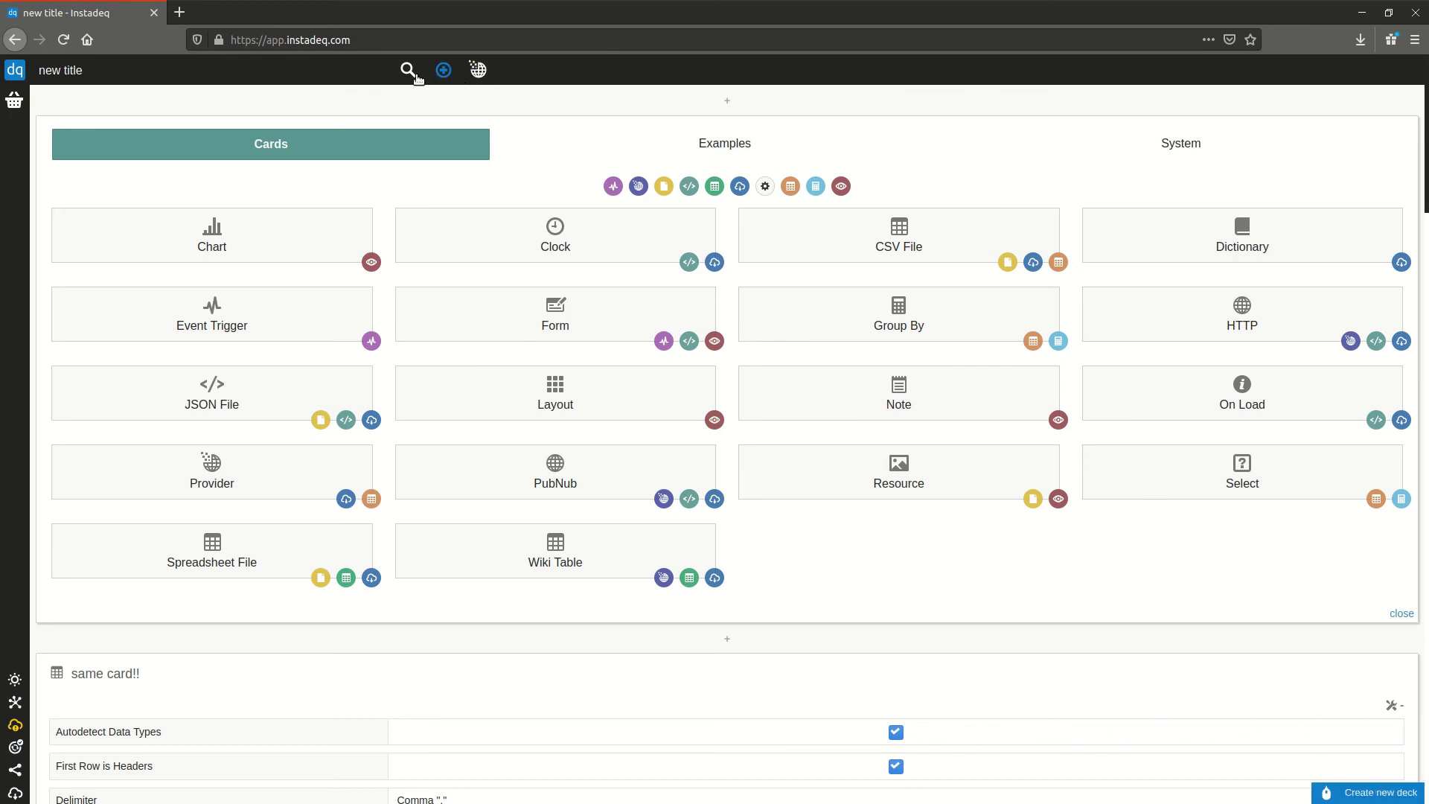
- Reload the app to leave the trial session and log in with the account username and password
{"action": "left_click", "coordinate": [64, 40]}
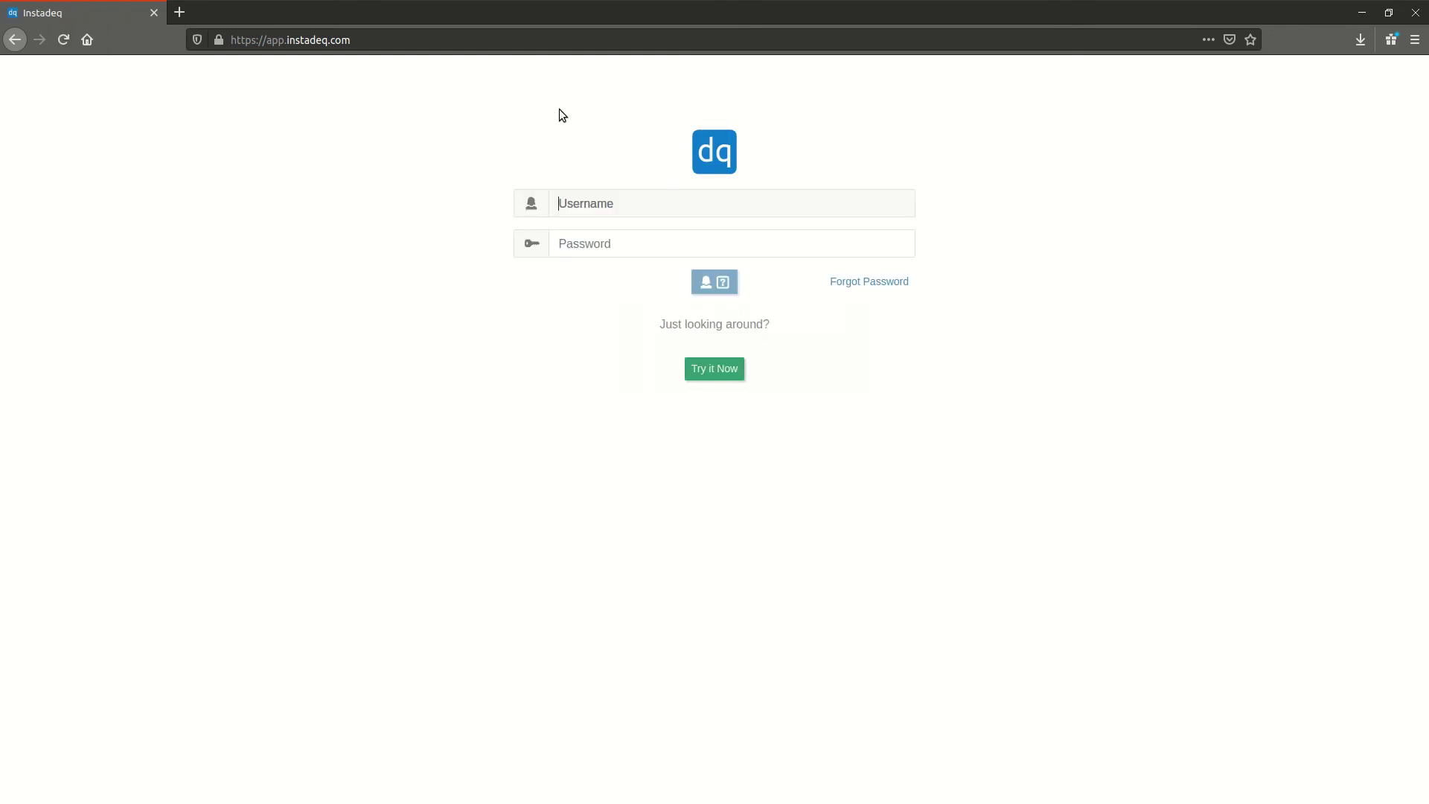
{"action": "type", "text": "mariano"}
{"action": "key", "text": "Tab"}
{"action": "type", "text": "•••••••••••••"}
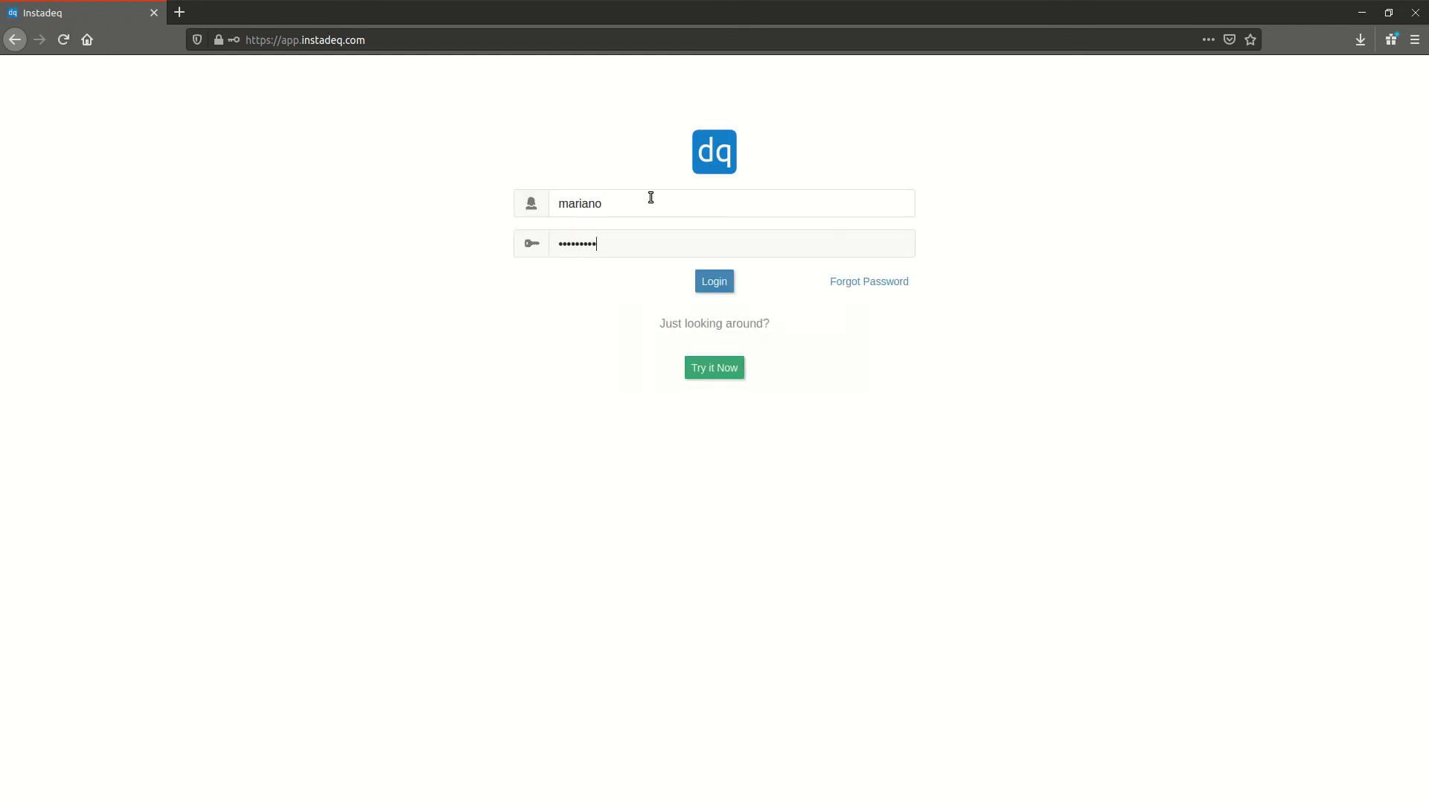
{"action": "key", "text": "Return"}
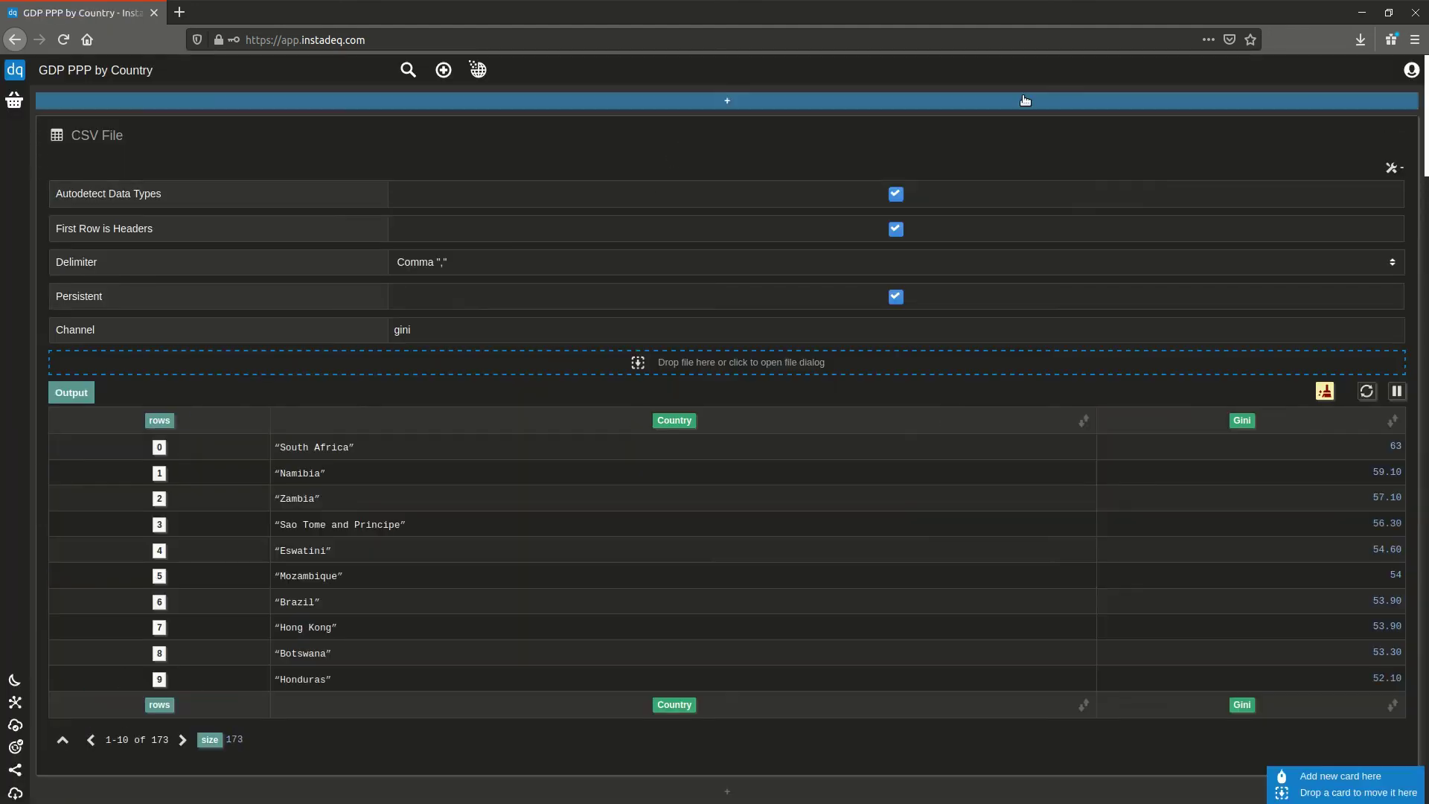
- Show the profile options with account management and log out of the account
{"action": "left_click", "coordinate": [1410, 75]}
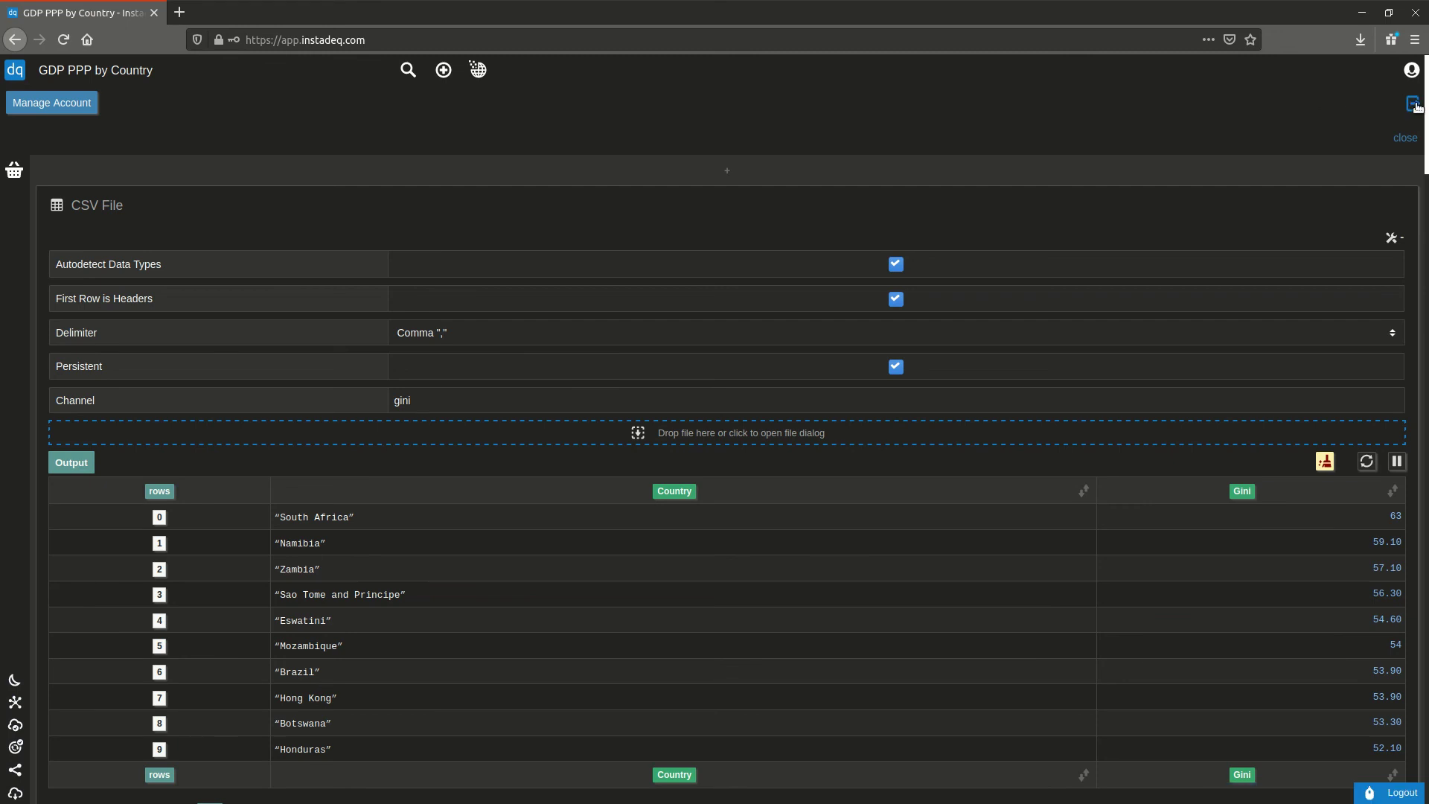
{"action": "left_click", "coordinate": [1411, 71]}
{"action": "left_click", "coordinate": [1412, 73]}
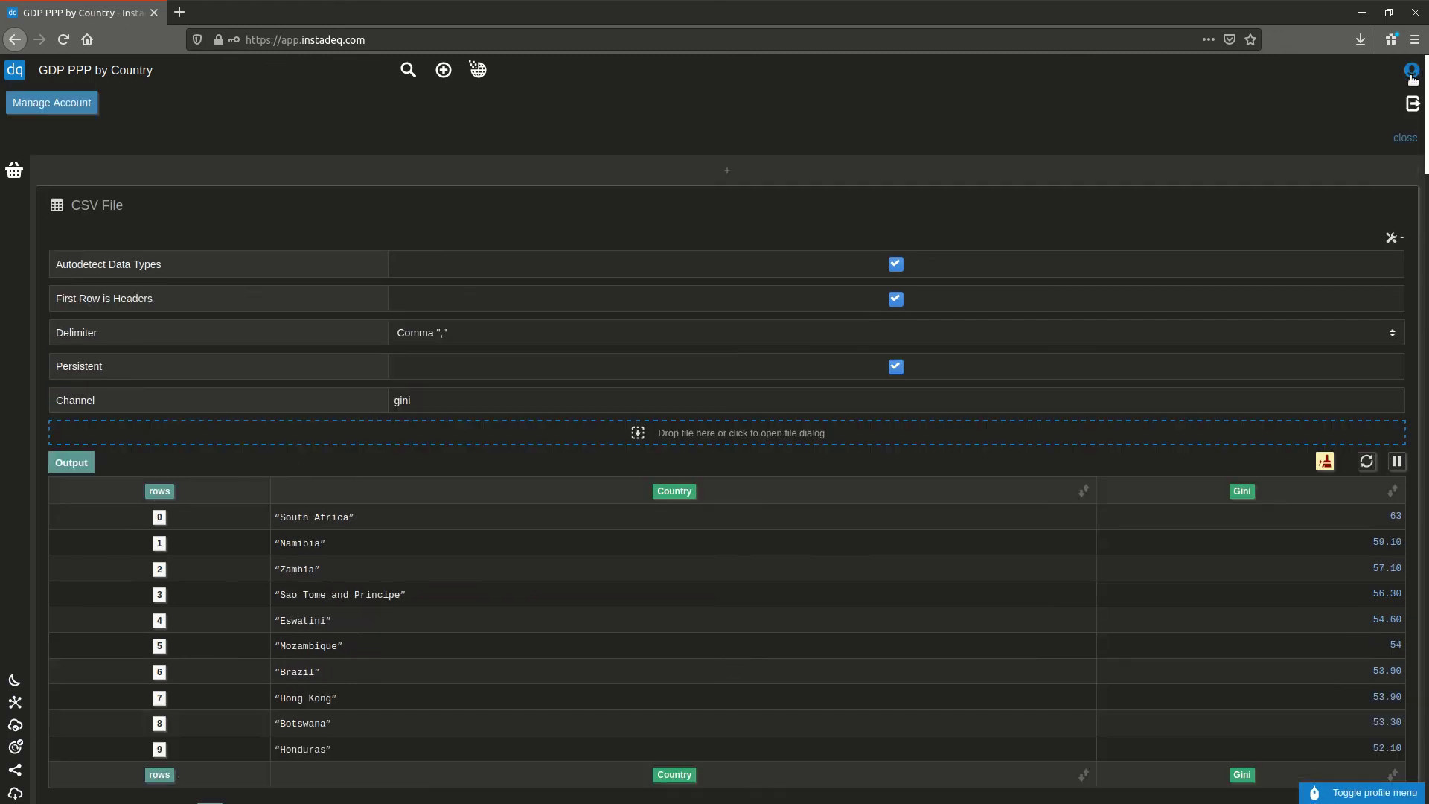
{"action": "left_click", "coordinate": [1411, 105]}
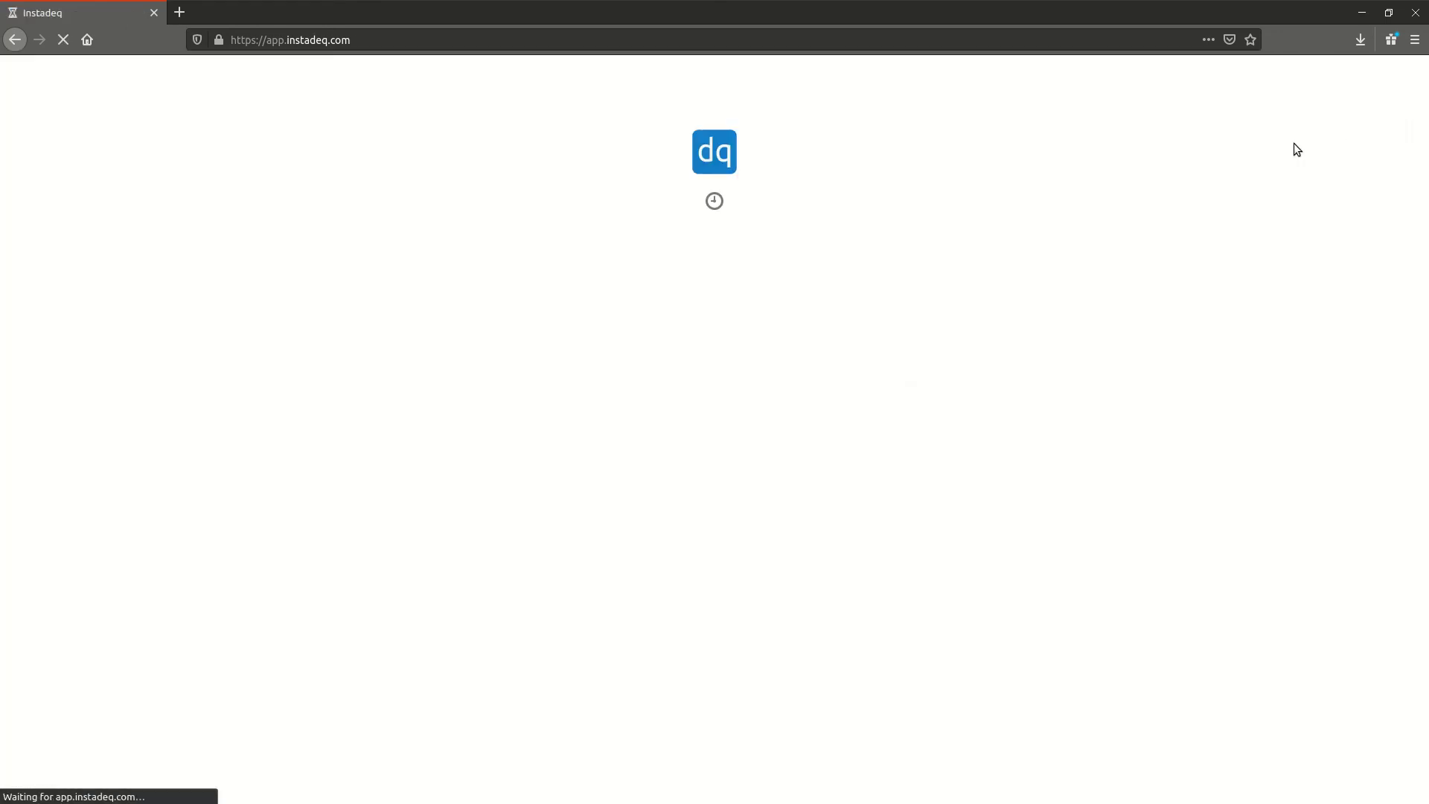